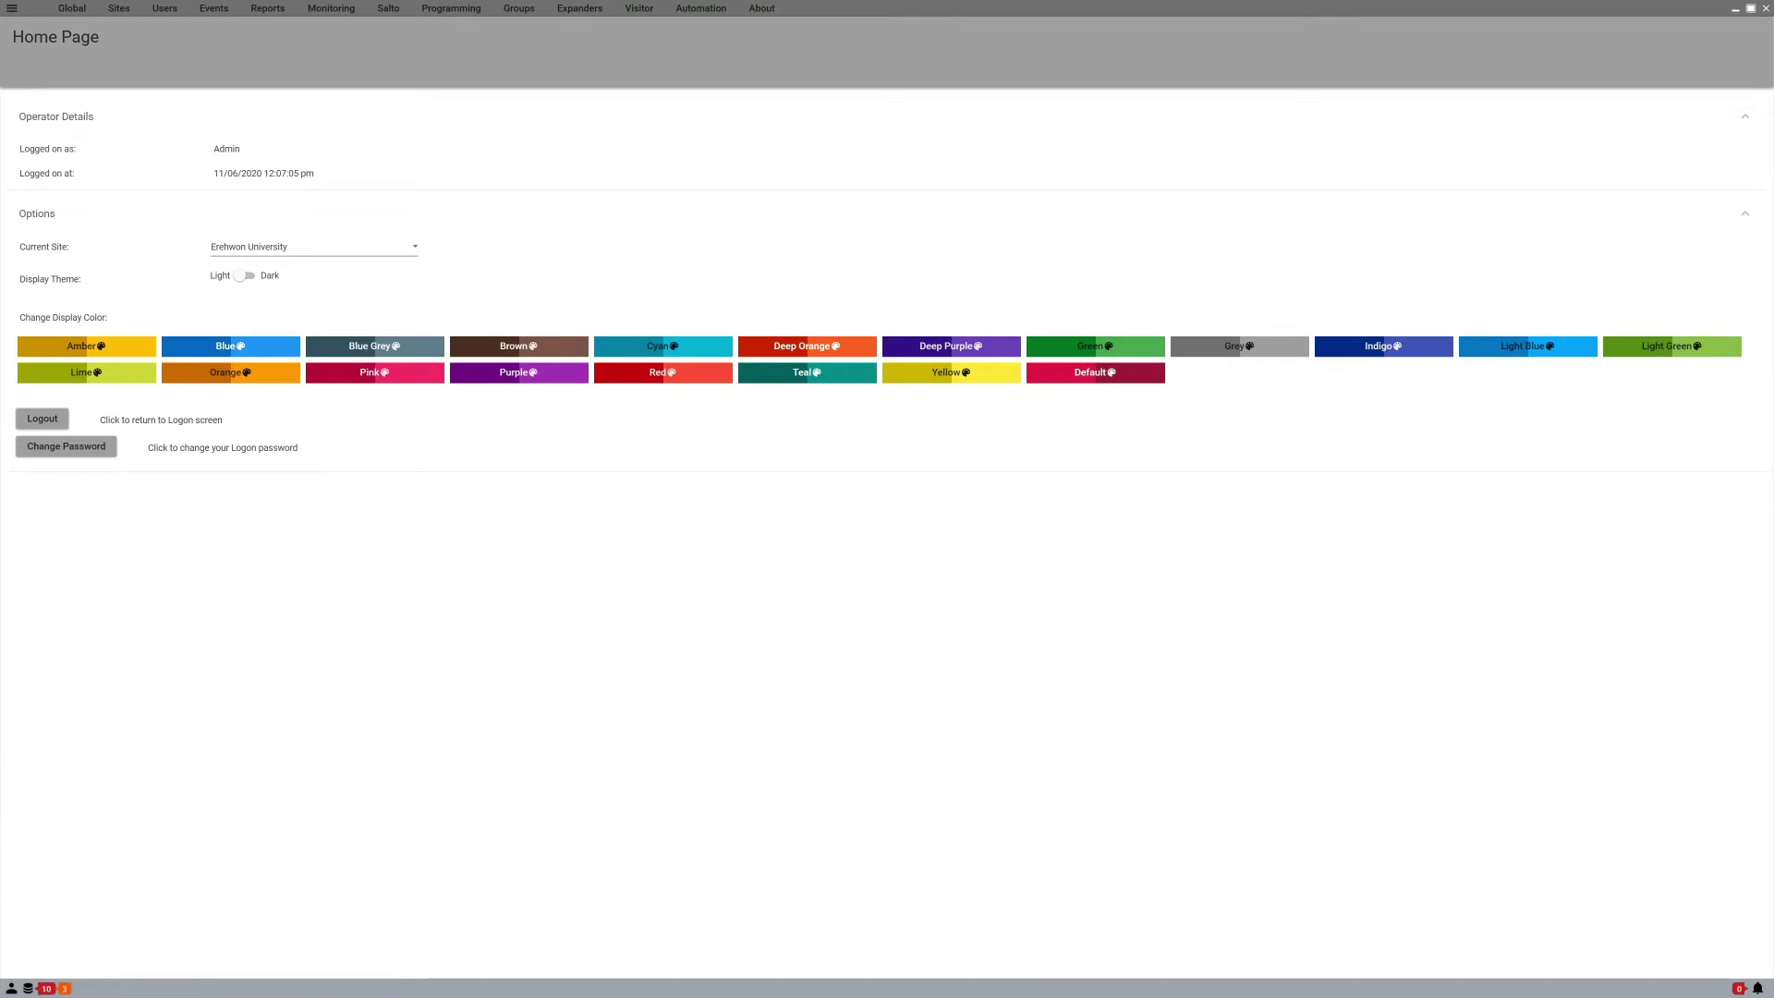
# Step: Create and save phone number record 'ADM ContactID - Central Station' with its number, schedule Always
pyautogui.click(451, 8)
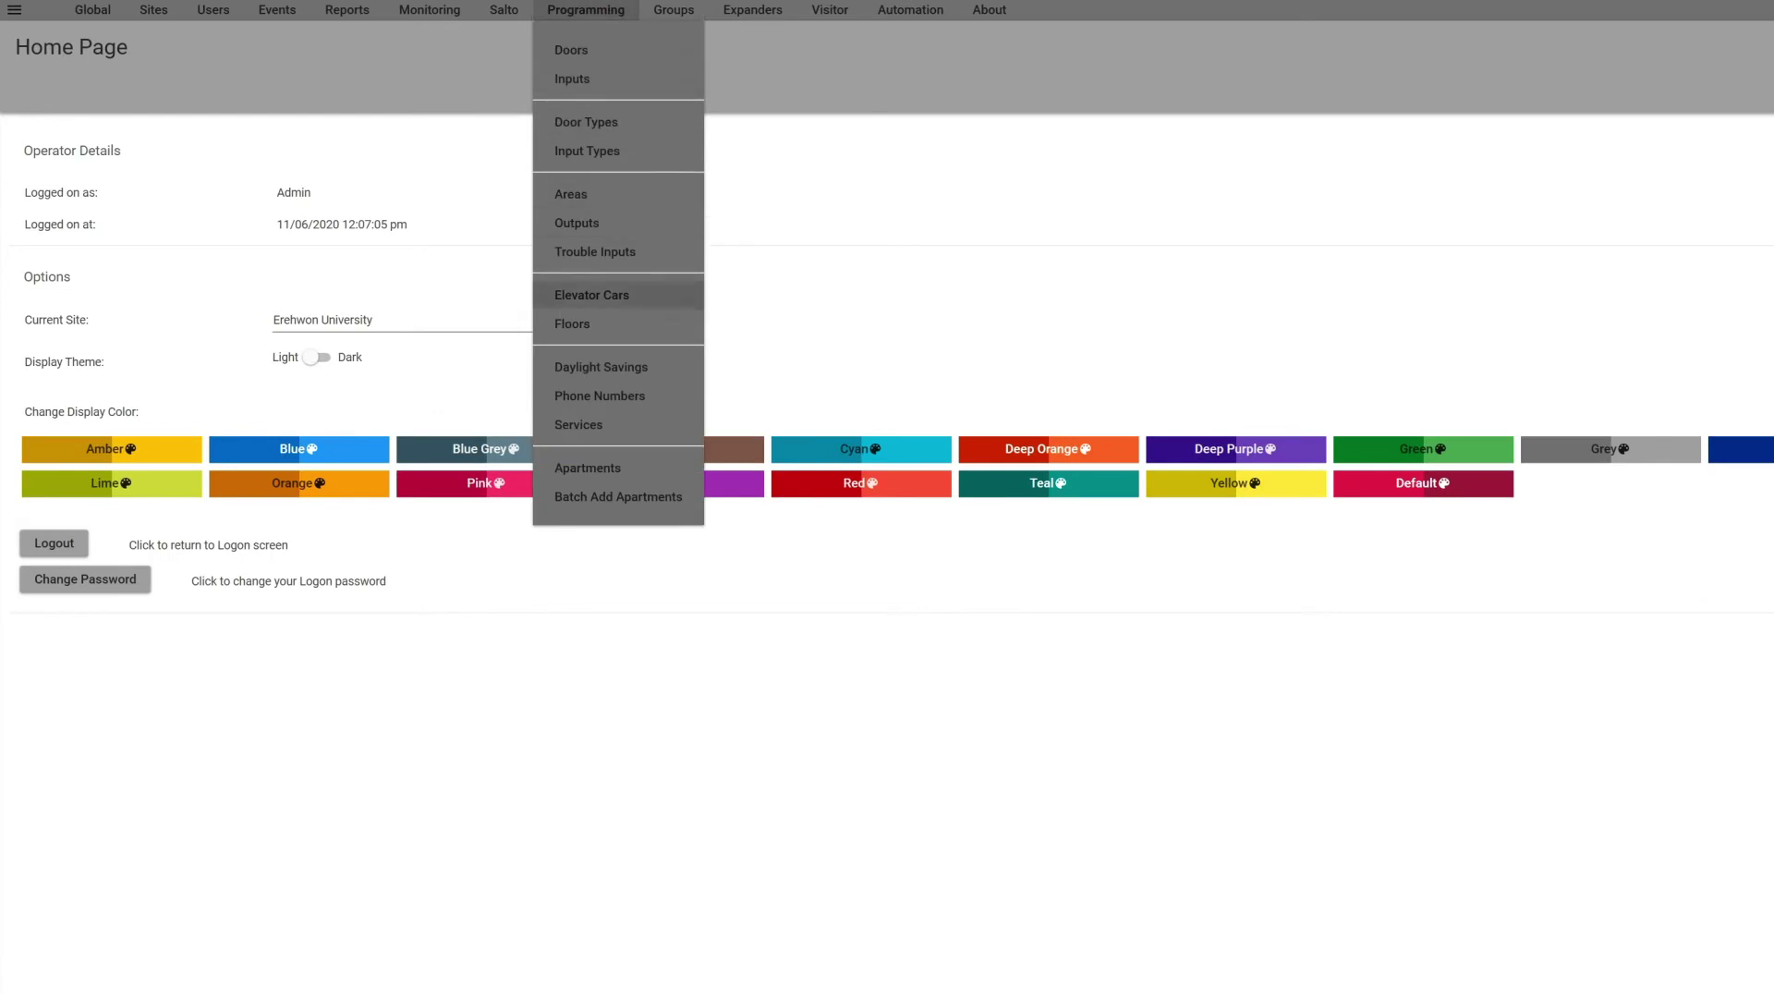
pyautogui.click(596, 395)
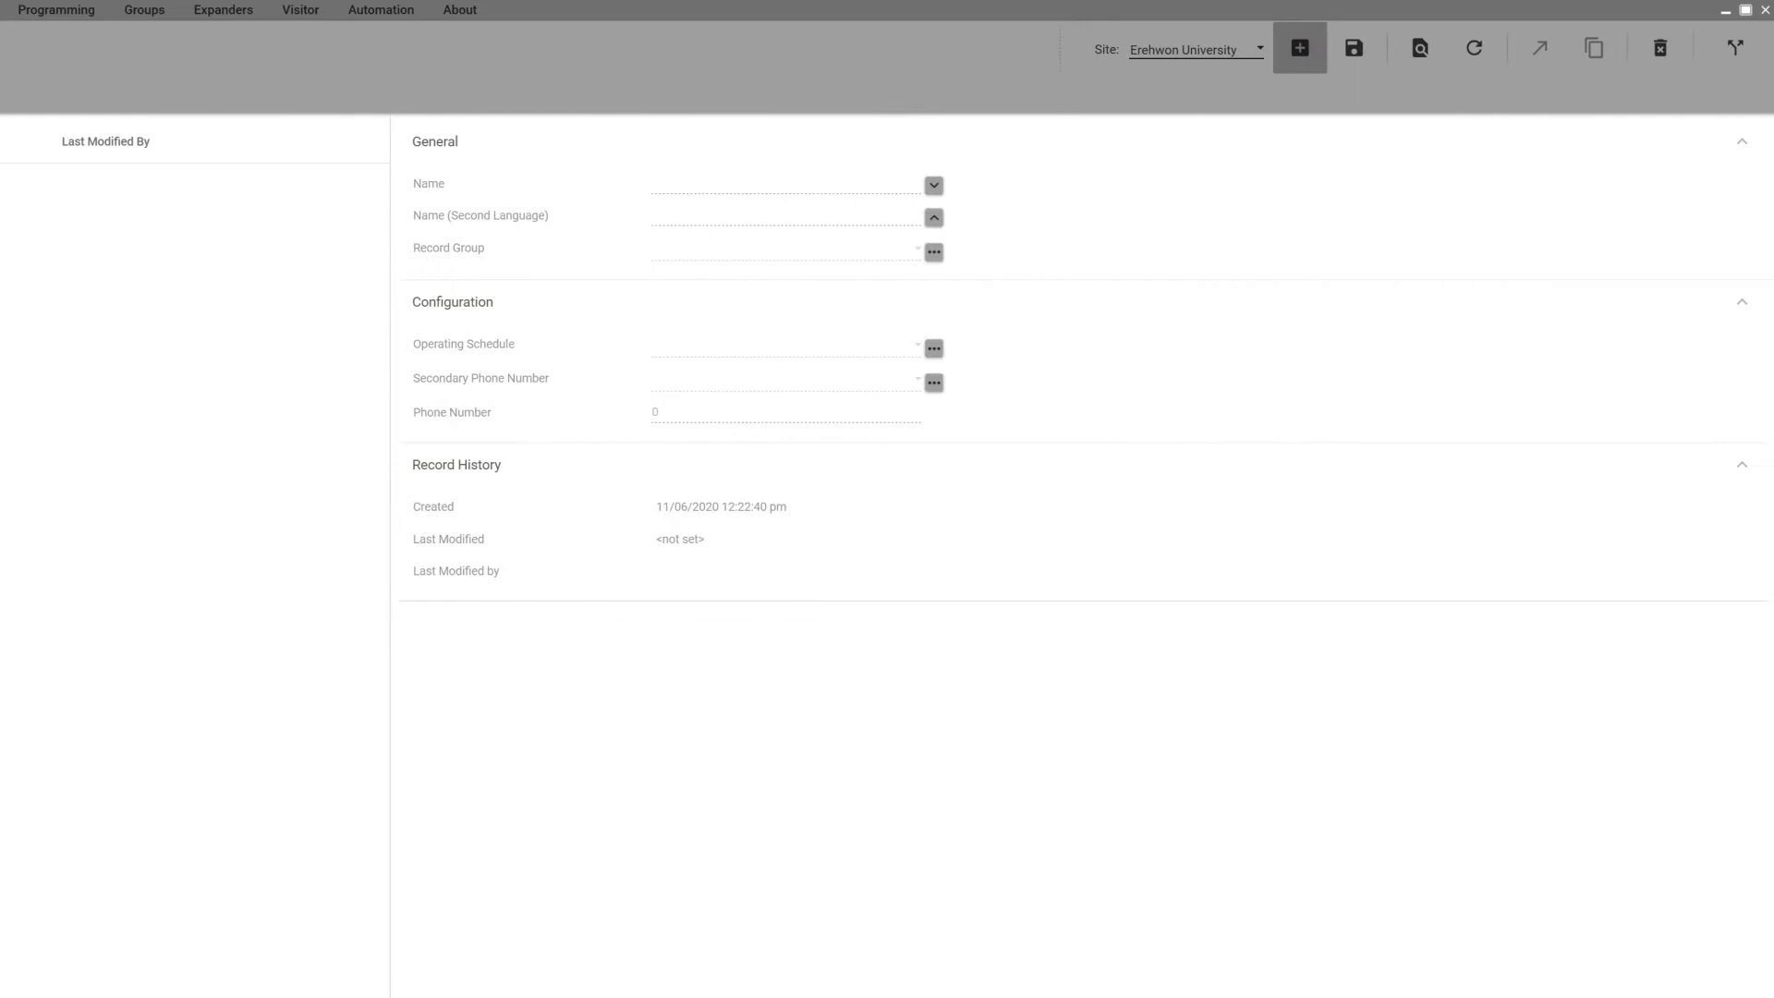
pyautogui.click(1300, 48)
pyautogui.write('ADM ContactID -')
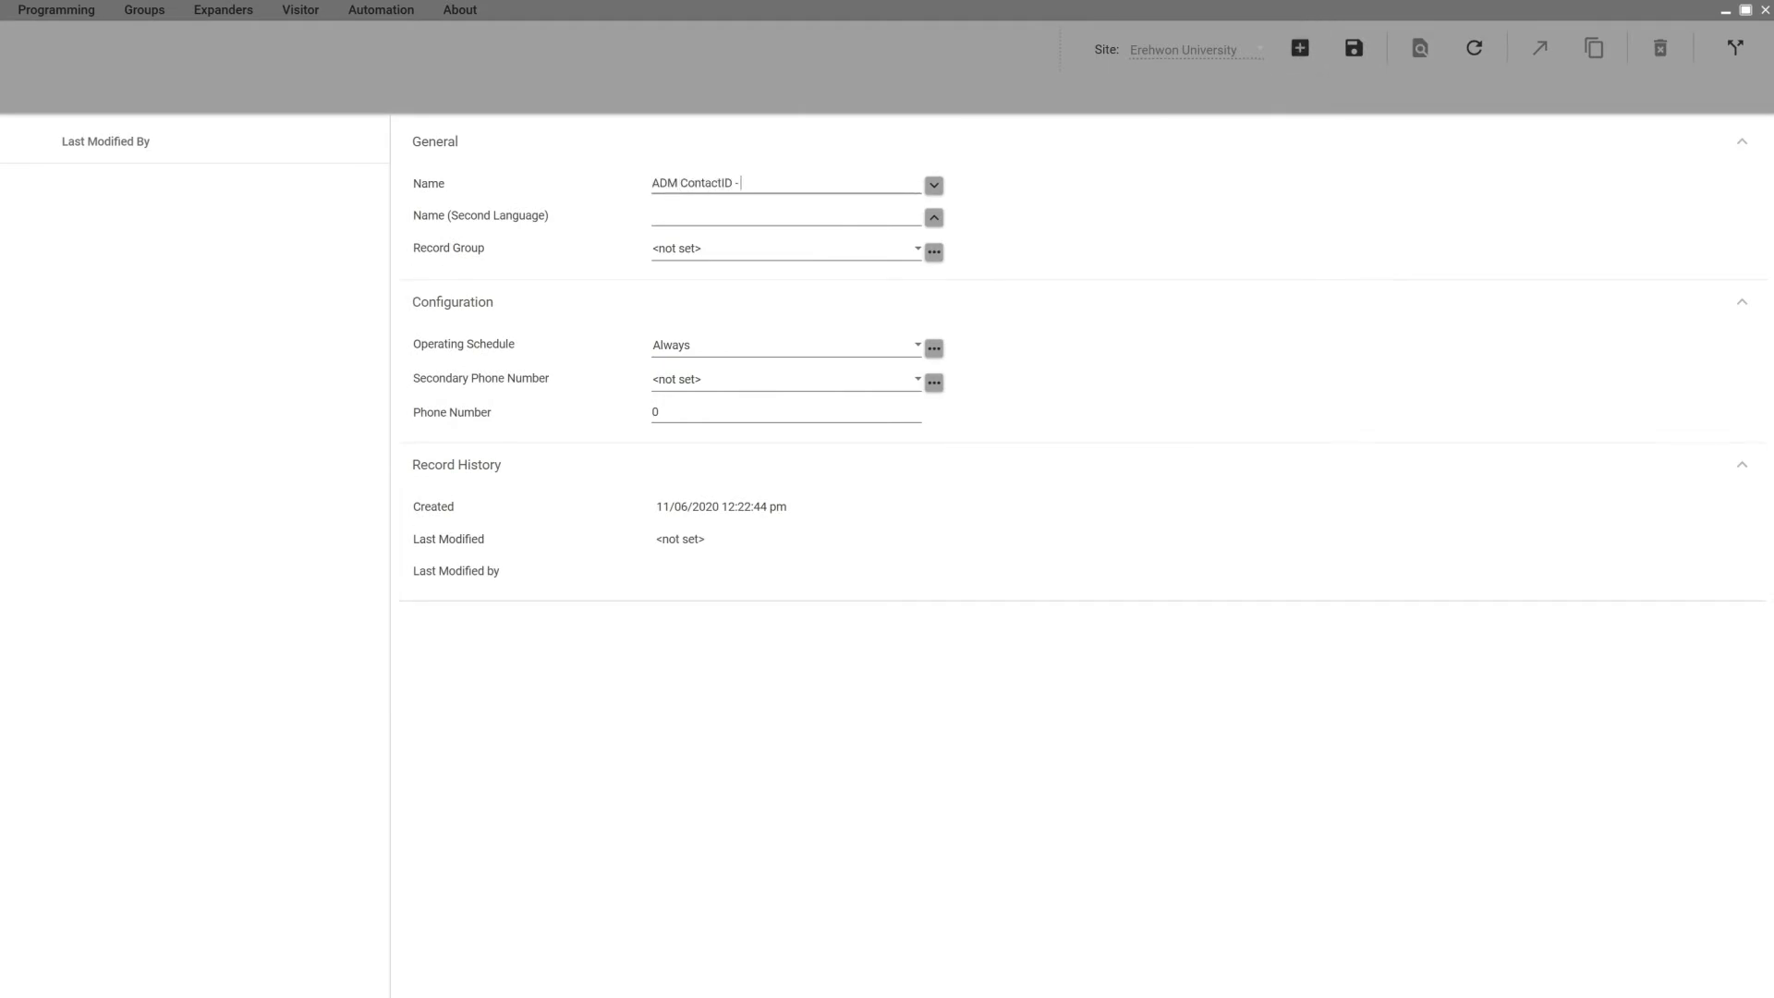
pyautogui.write(' Central Station')
pyautogui.click(913, 345)
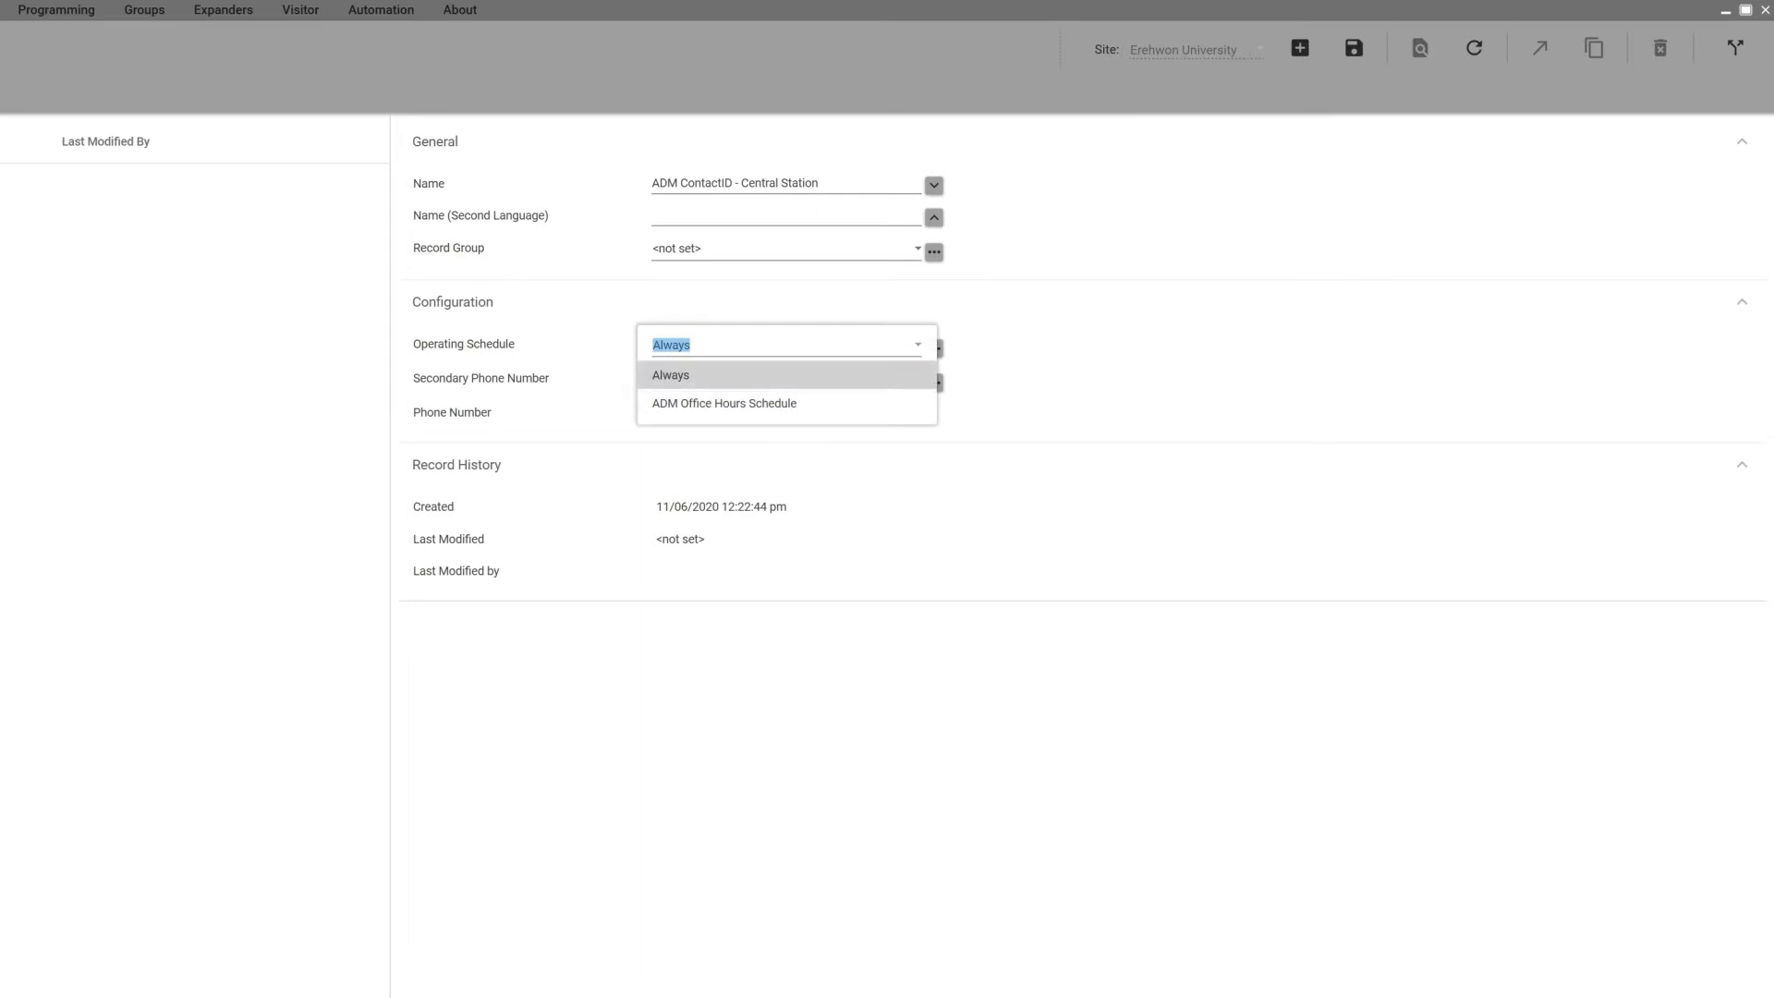
pyautogui.press('Return')
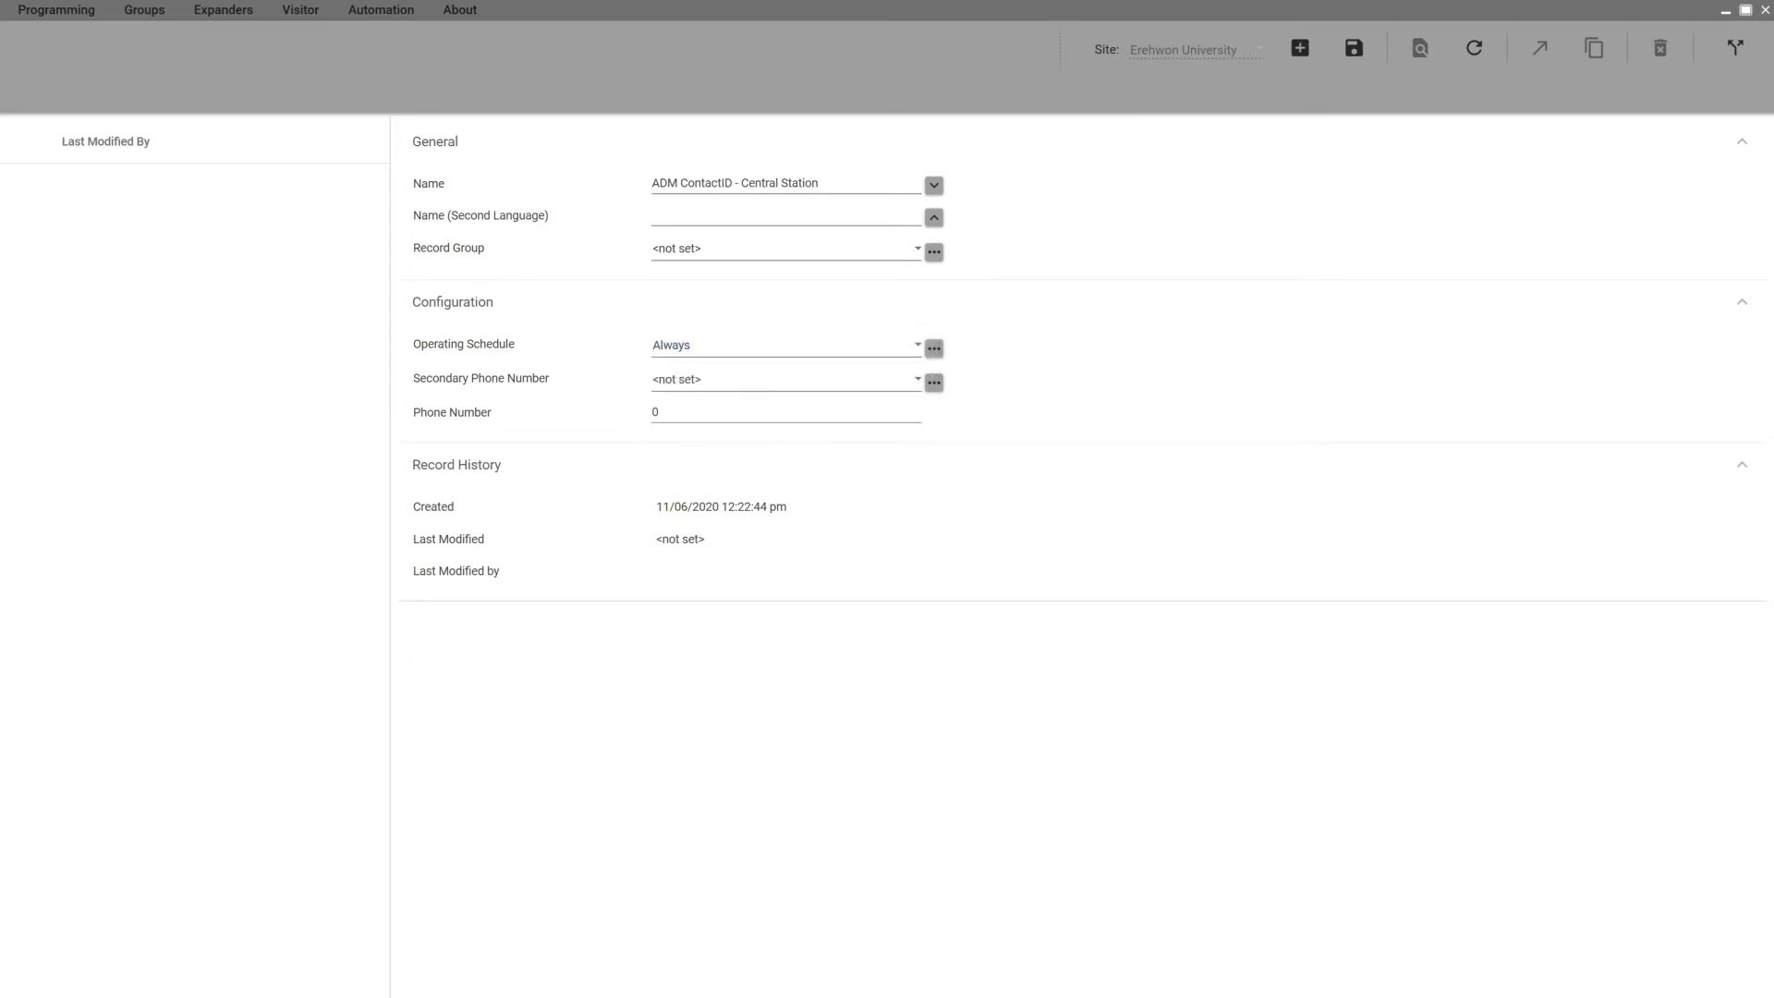
pyautogui.click(655, 412)
pyautogui.write('3031234567')
pyautogui.click(1354, 48)
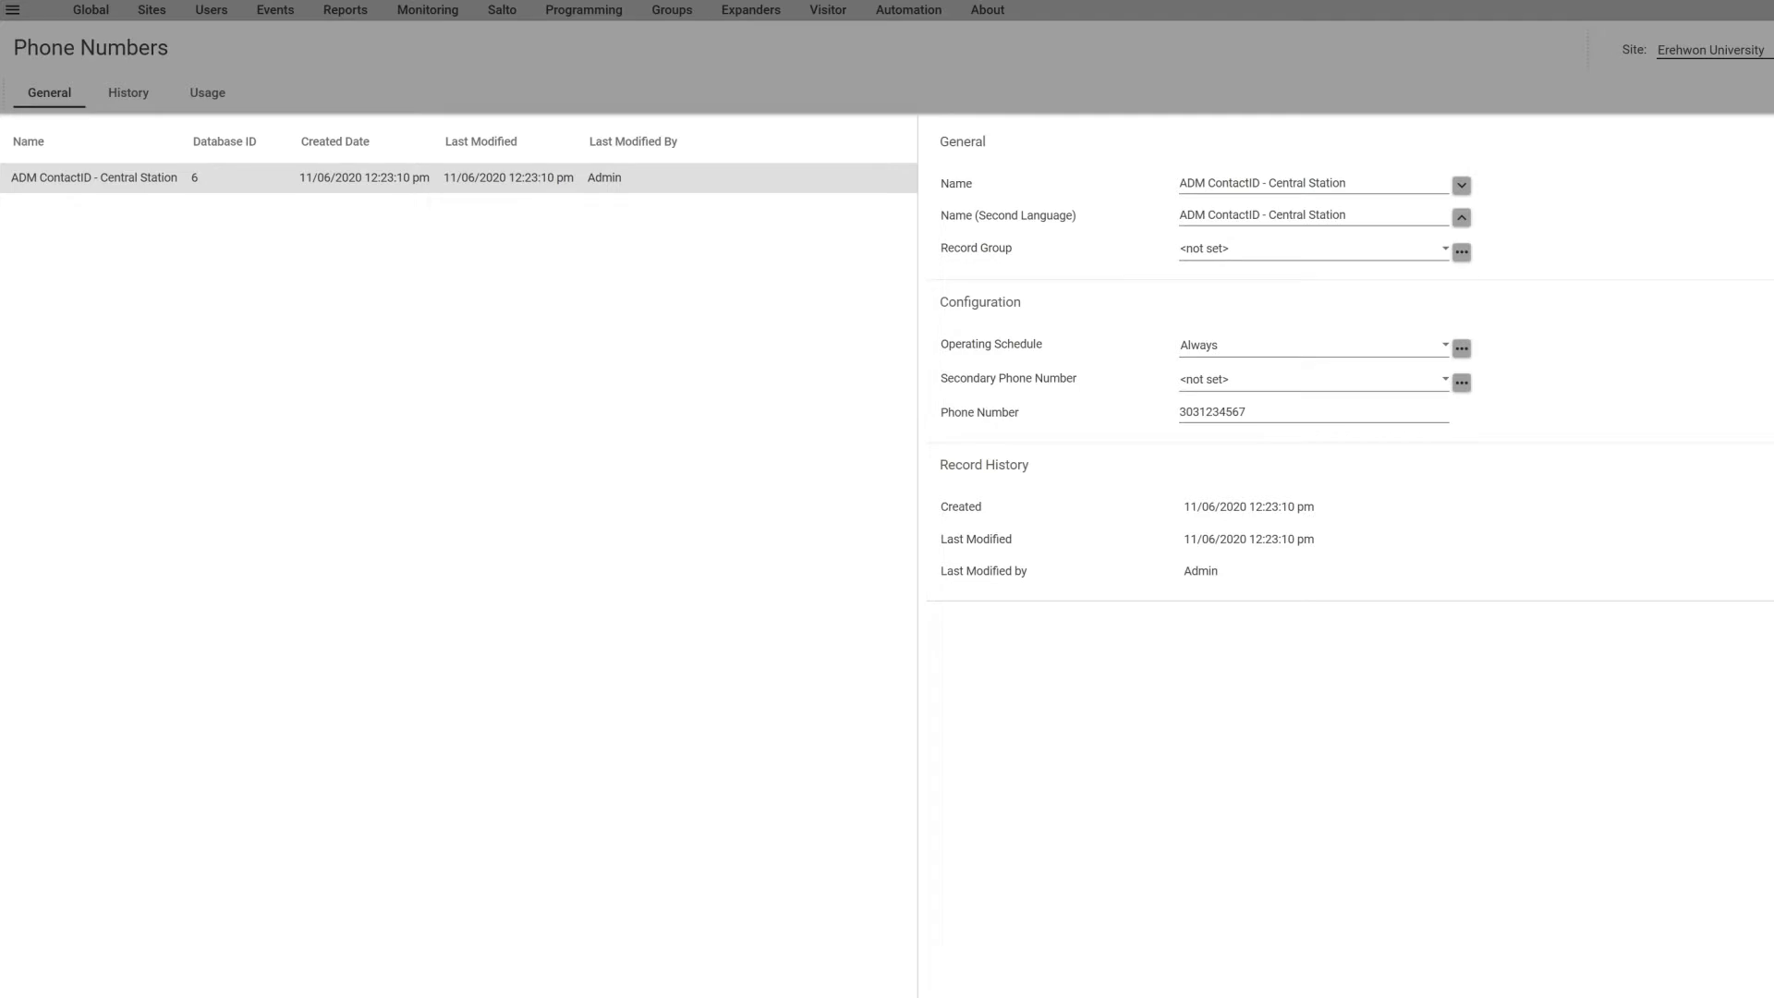
# Step: Create and save phone number record 'ADM ContactID Backup - Central Station' with the backup number
pyautogui.click(1300, 48)
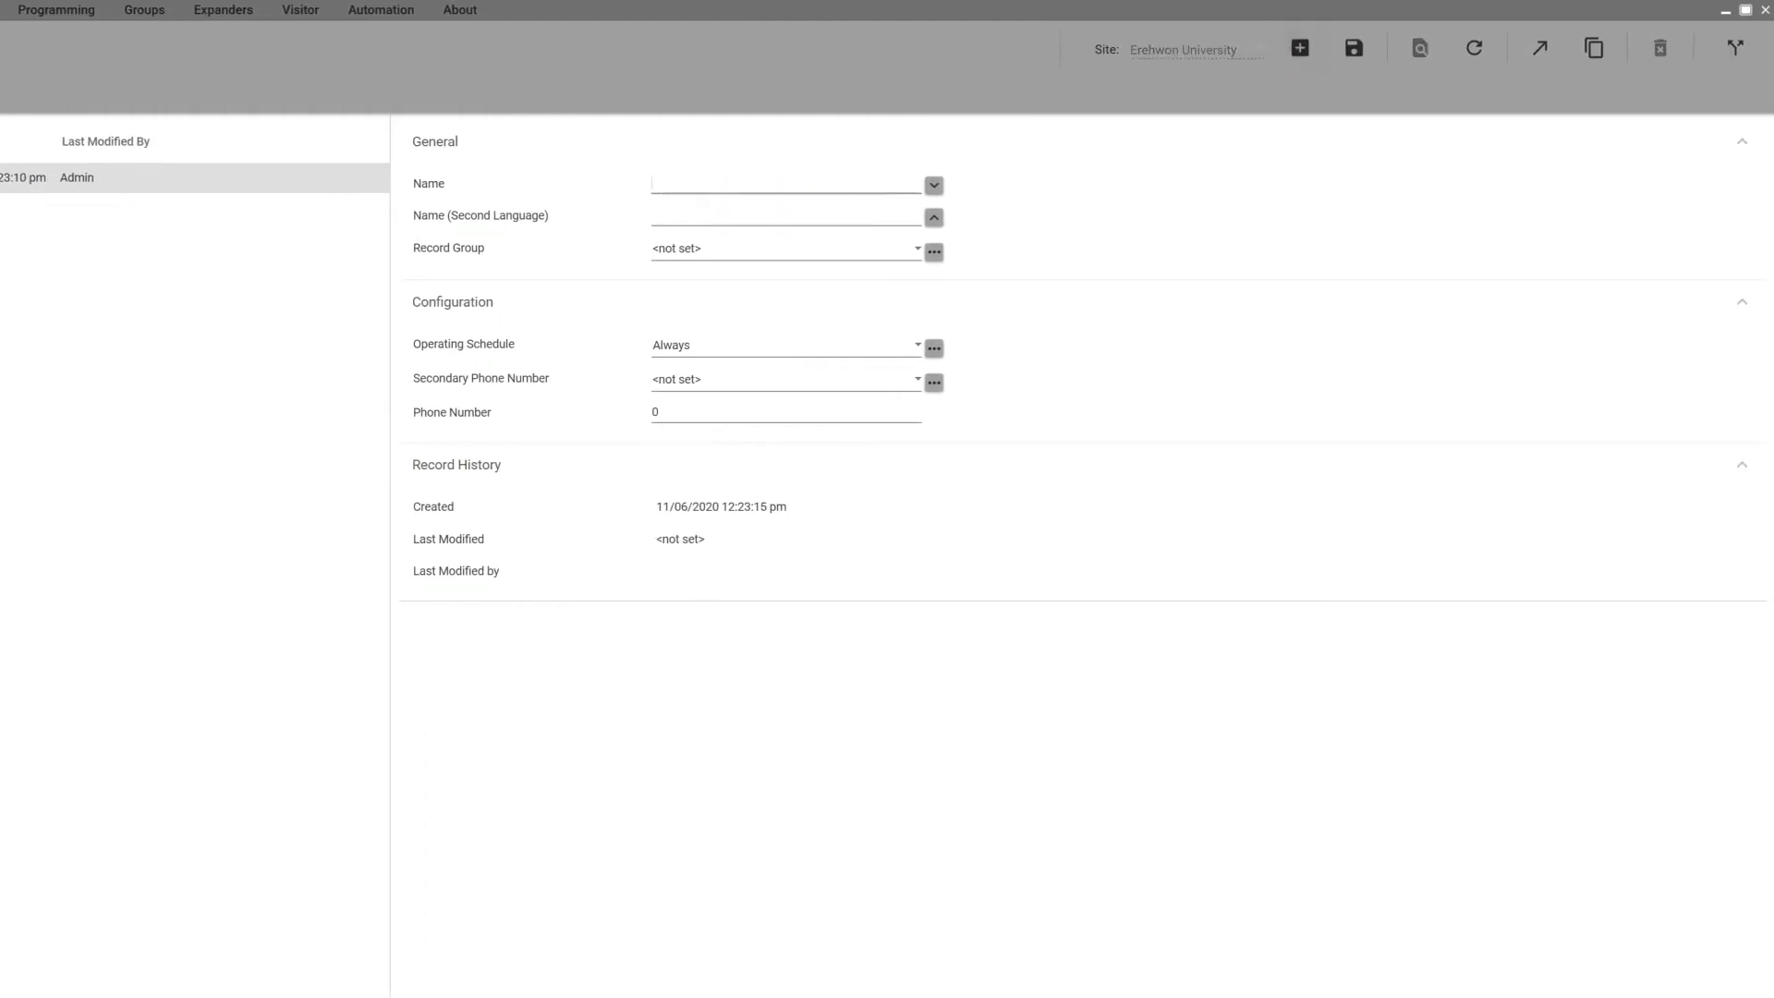
pyautogui.write('ADM ContactID Backup - Central Station')
pyautogui.click(655, 412)
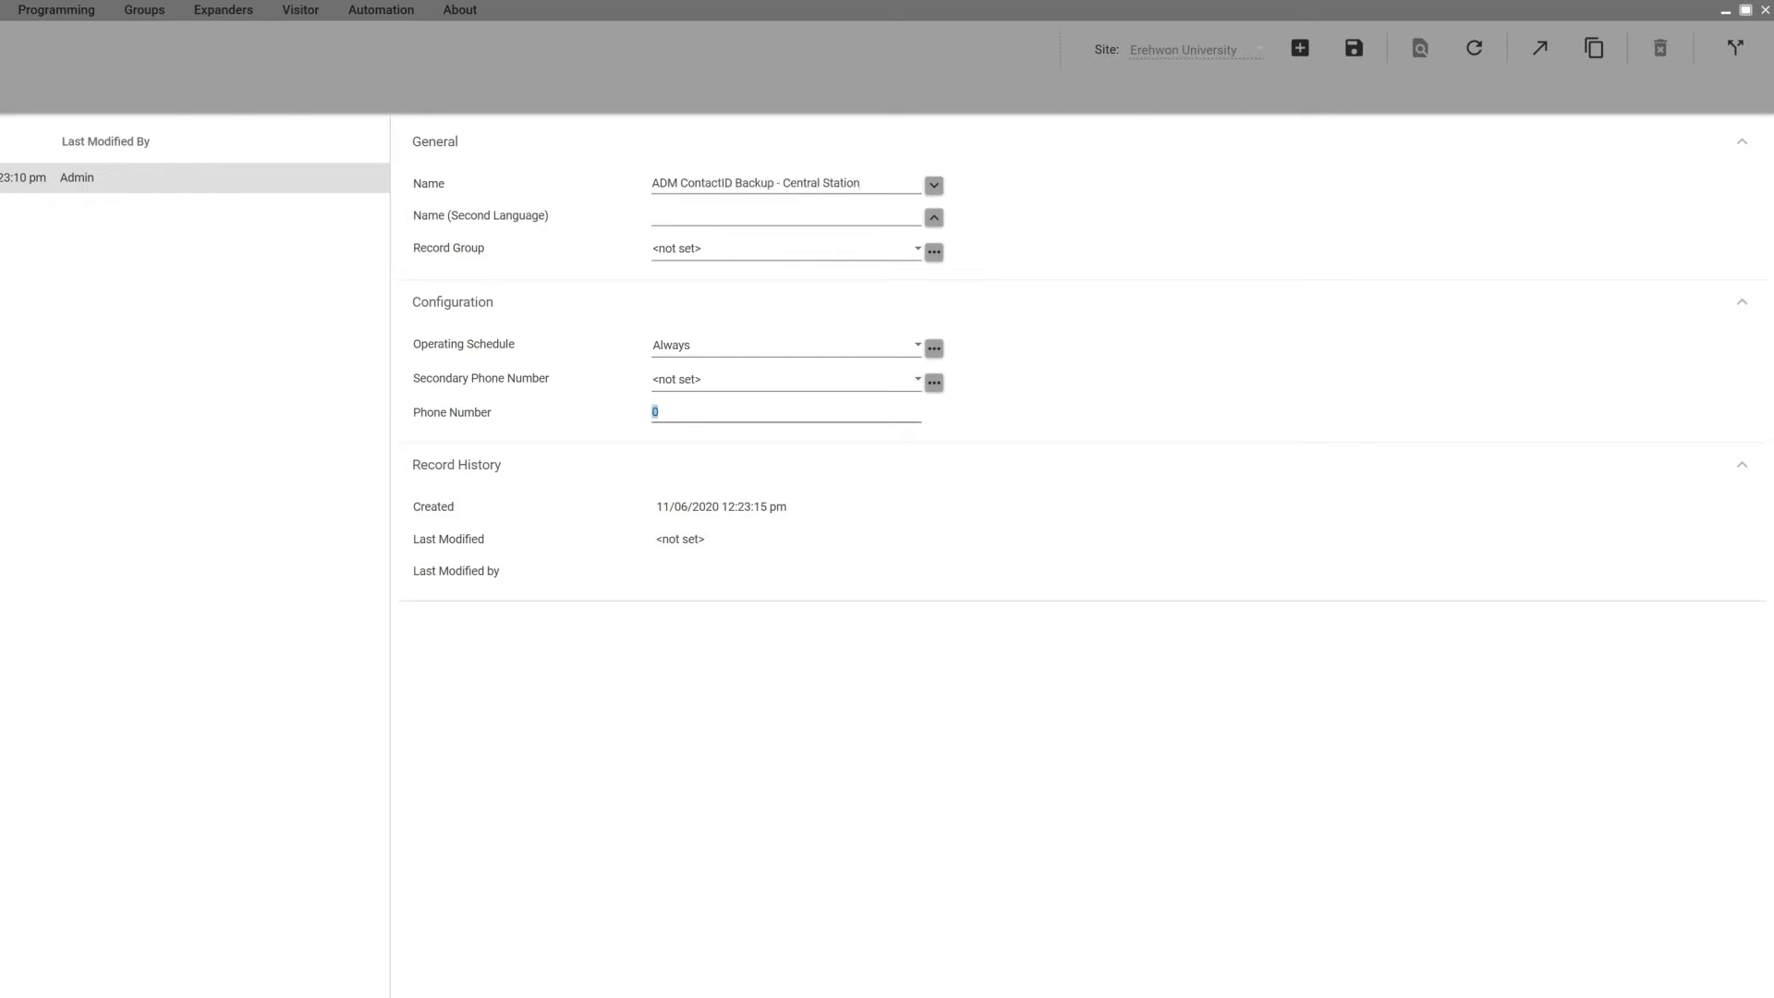
pyautogui.write('3139876543')
pyautogui.click(1354, 48)
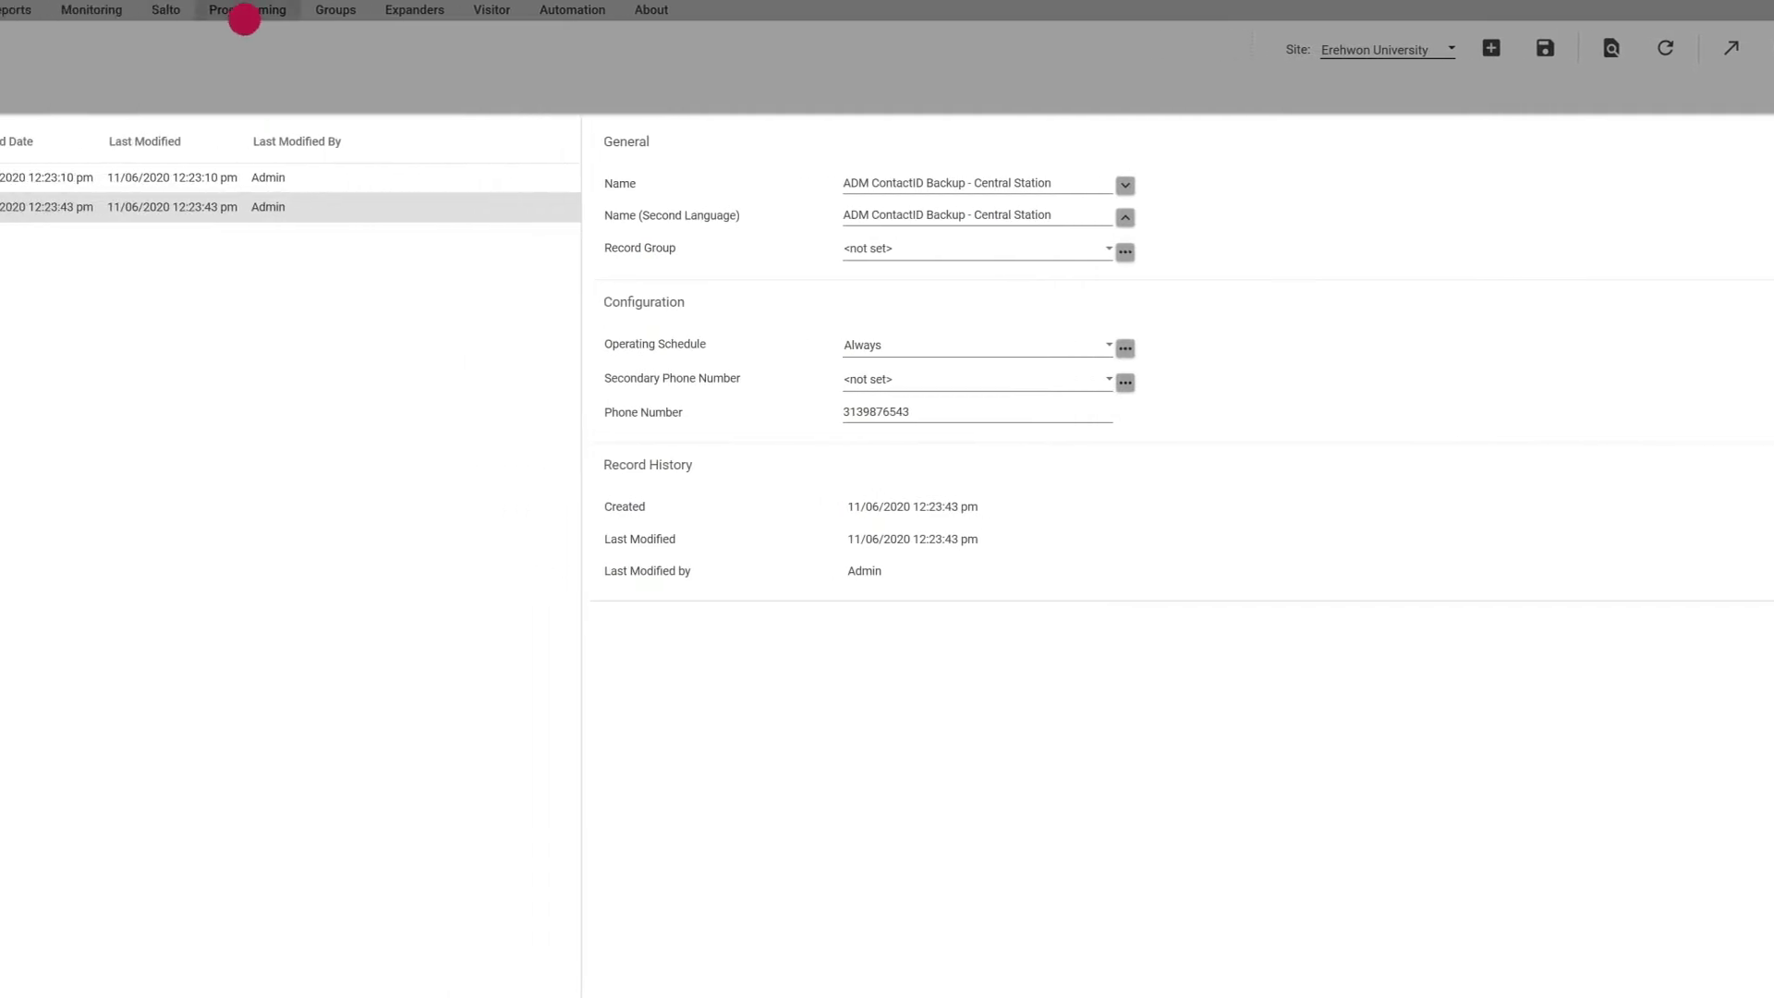
# Step: Add service 'ADM ContactID - Central Station', type ContactID, mode '1 - Start with Controller OS'
pyautogui.click(55, 10)
pyautogui.click(268, 422)
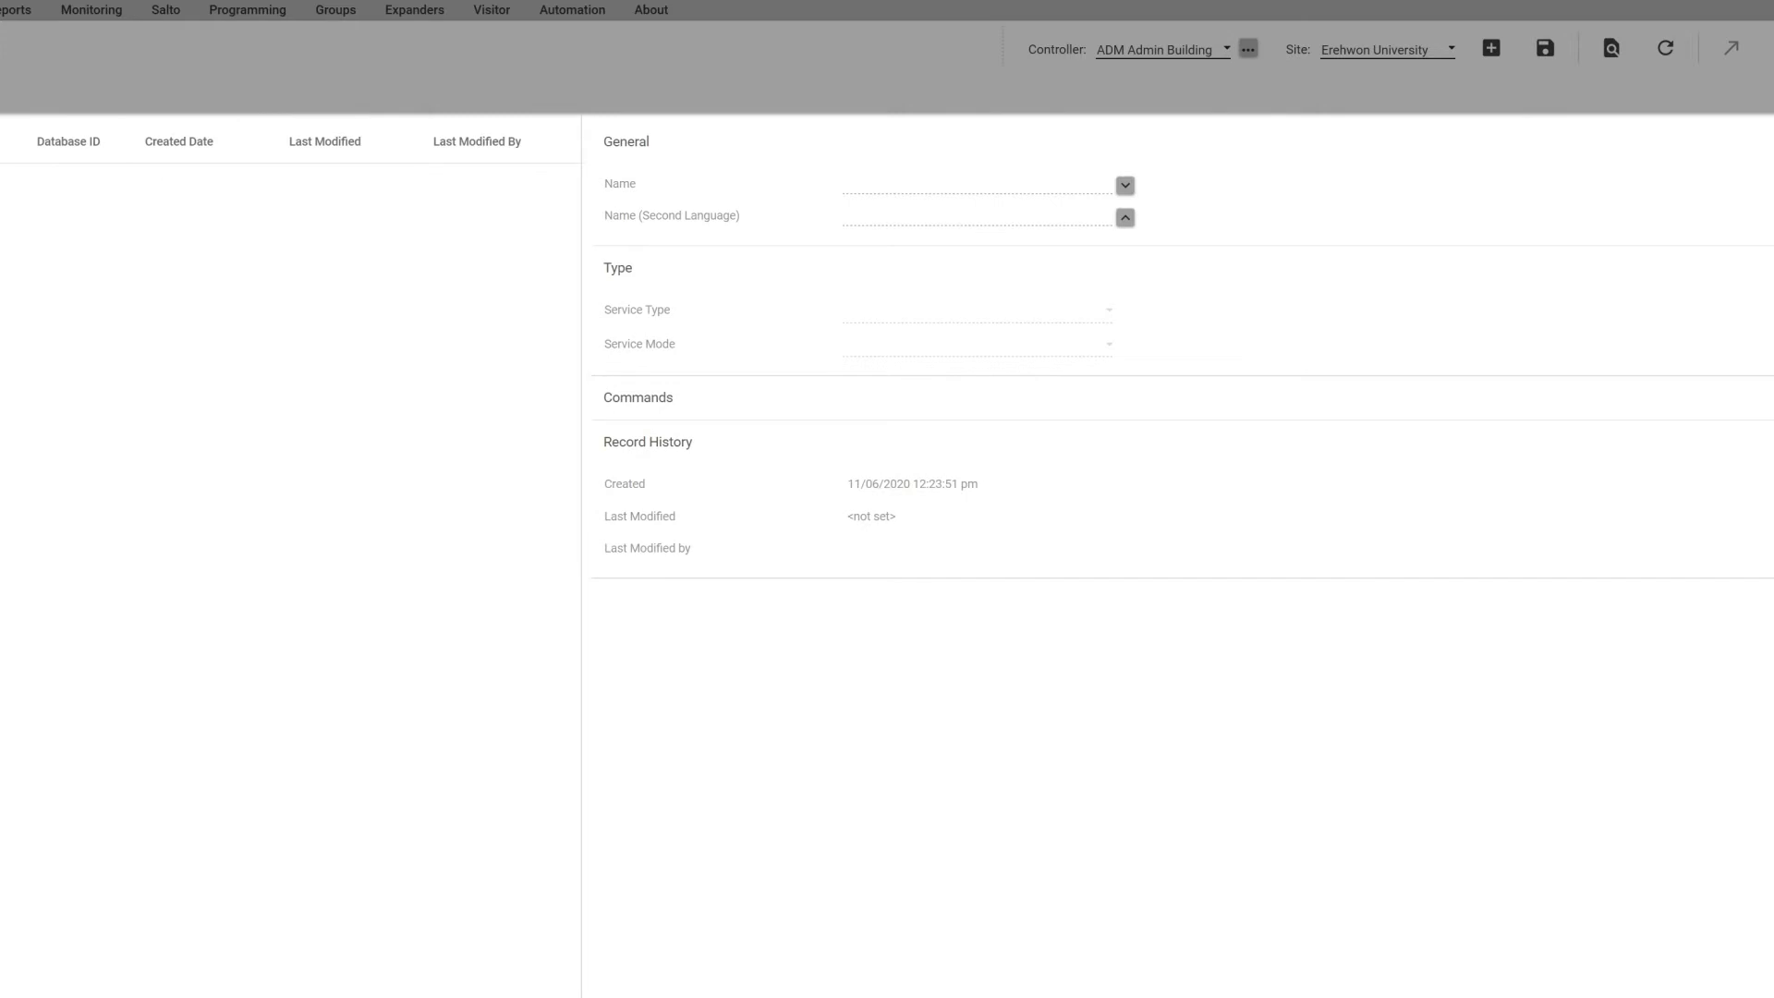
pyautogui.click(1492, 48)
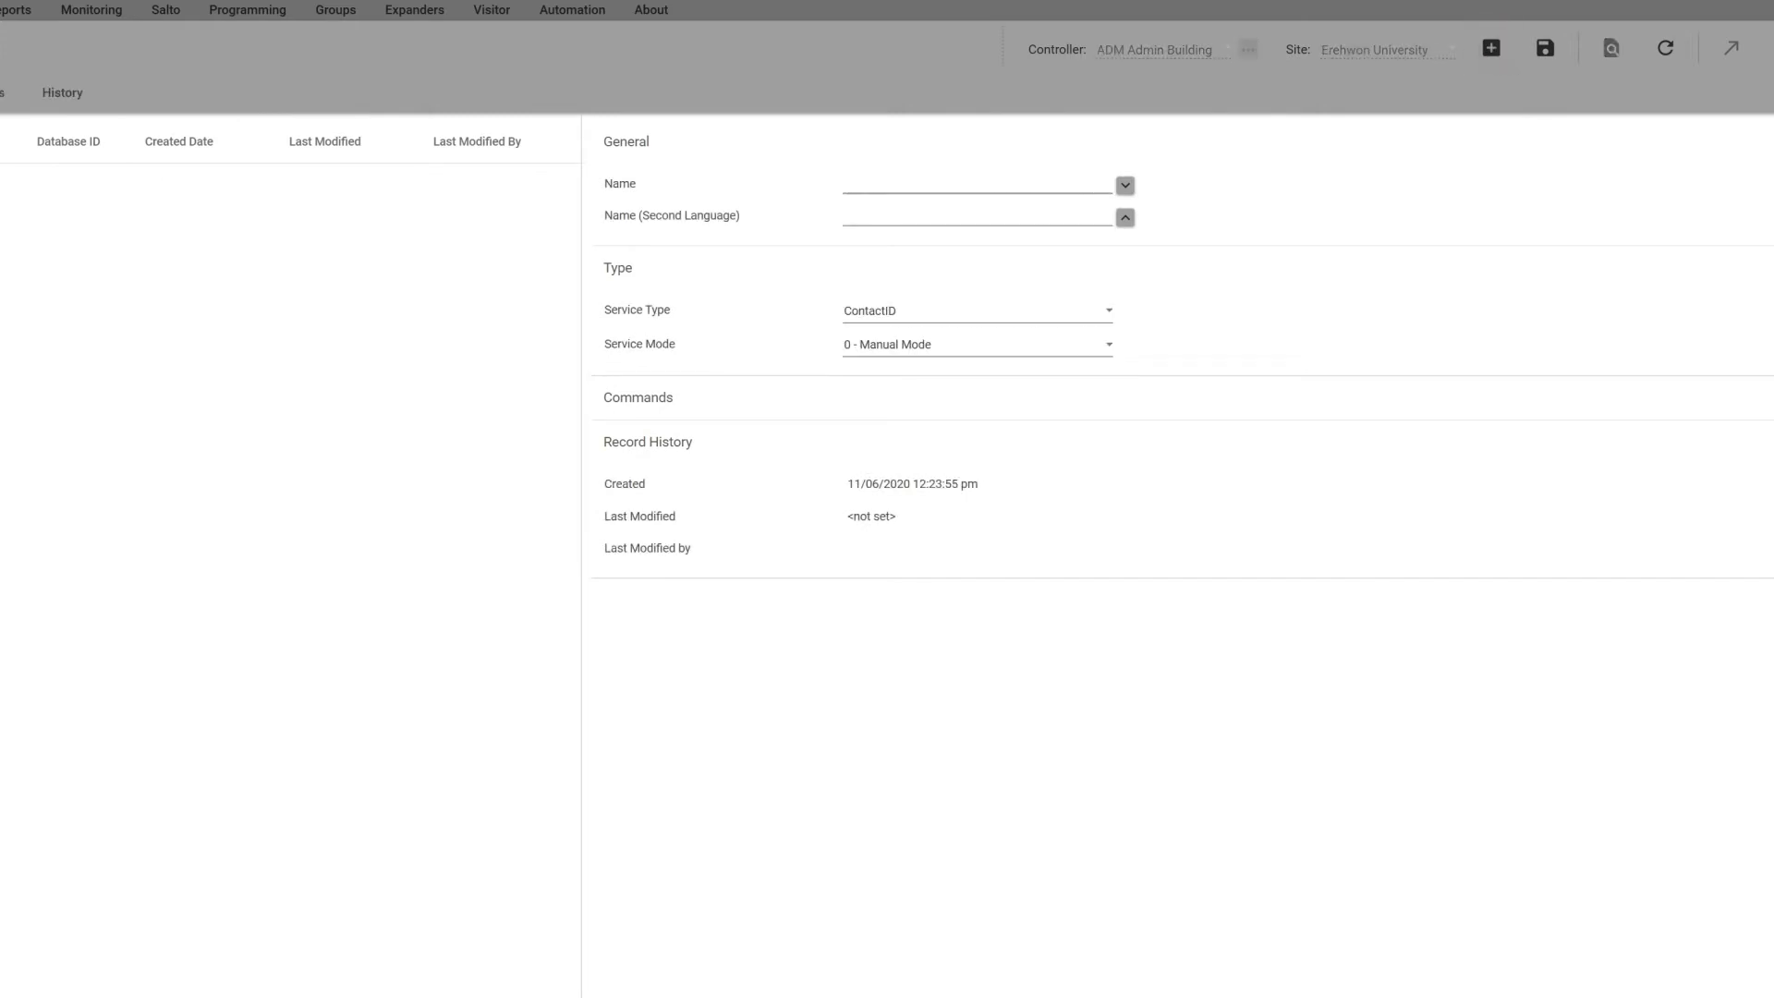
pyautogui.write('ADM ContactID - Central Station')
pyautogui.press('Tab')
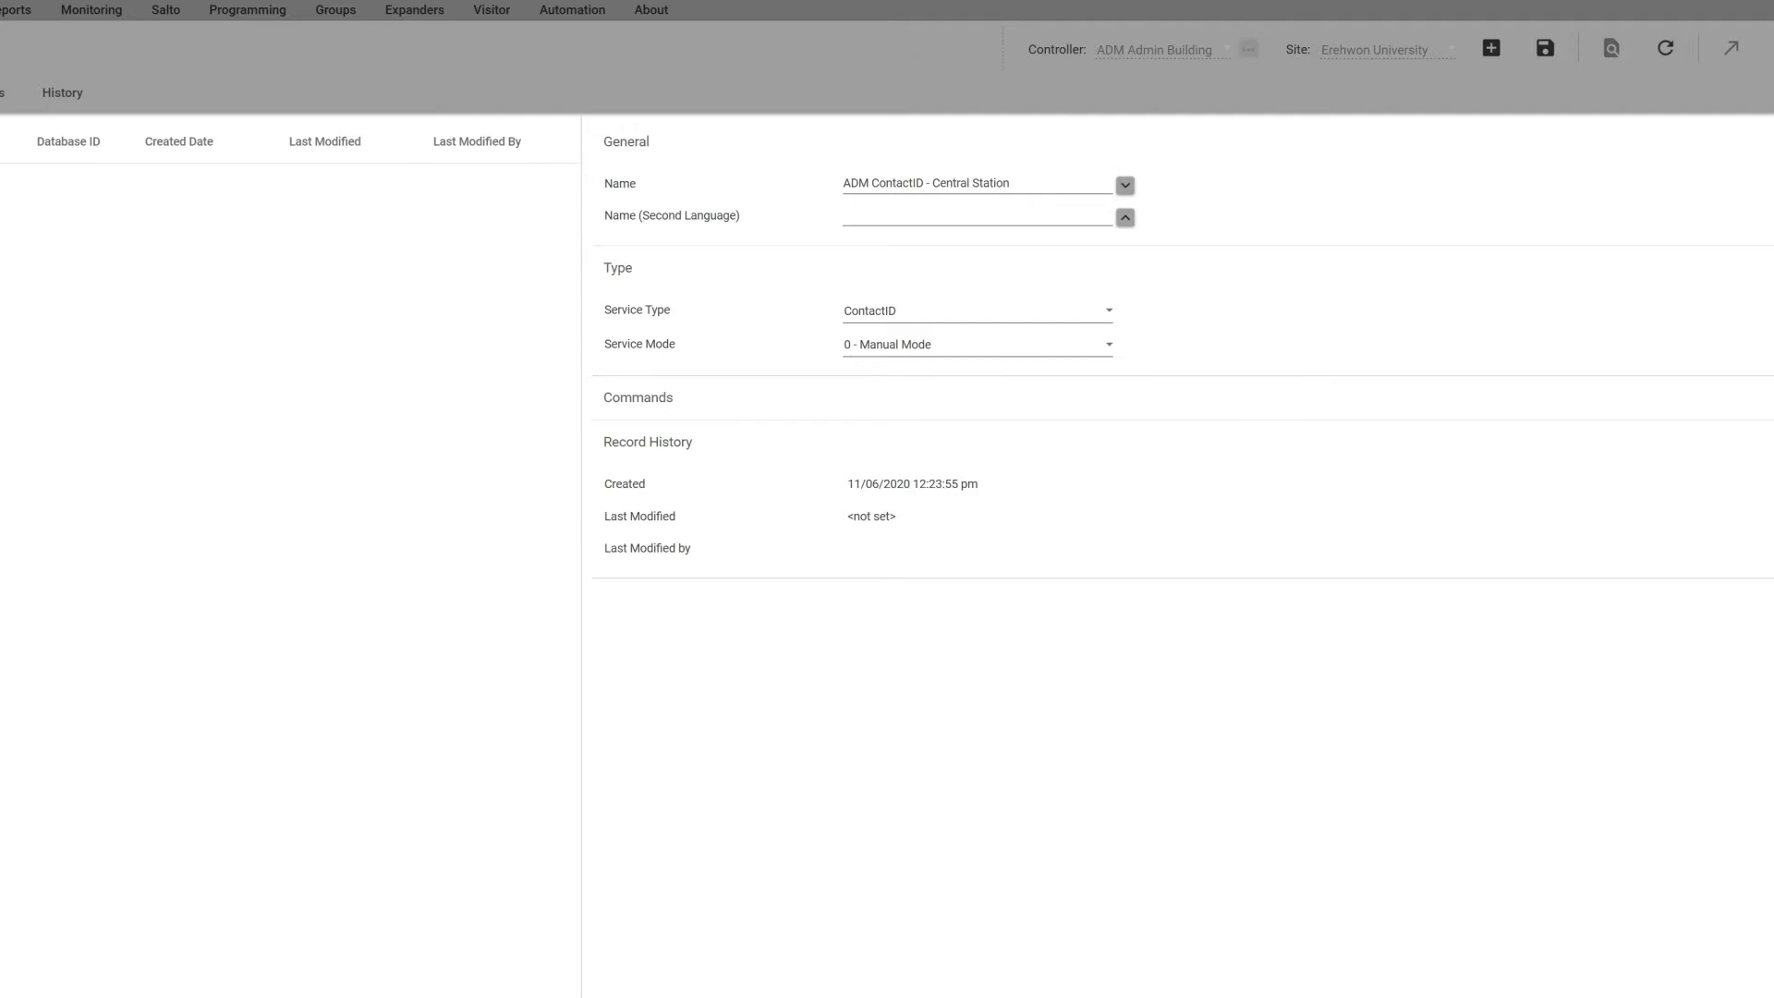
pyautogui.press('Tab')
pyautogui.press('Down')
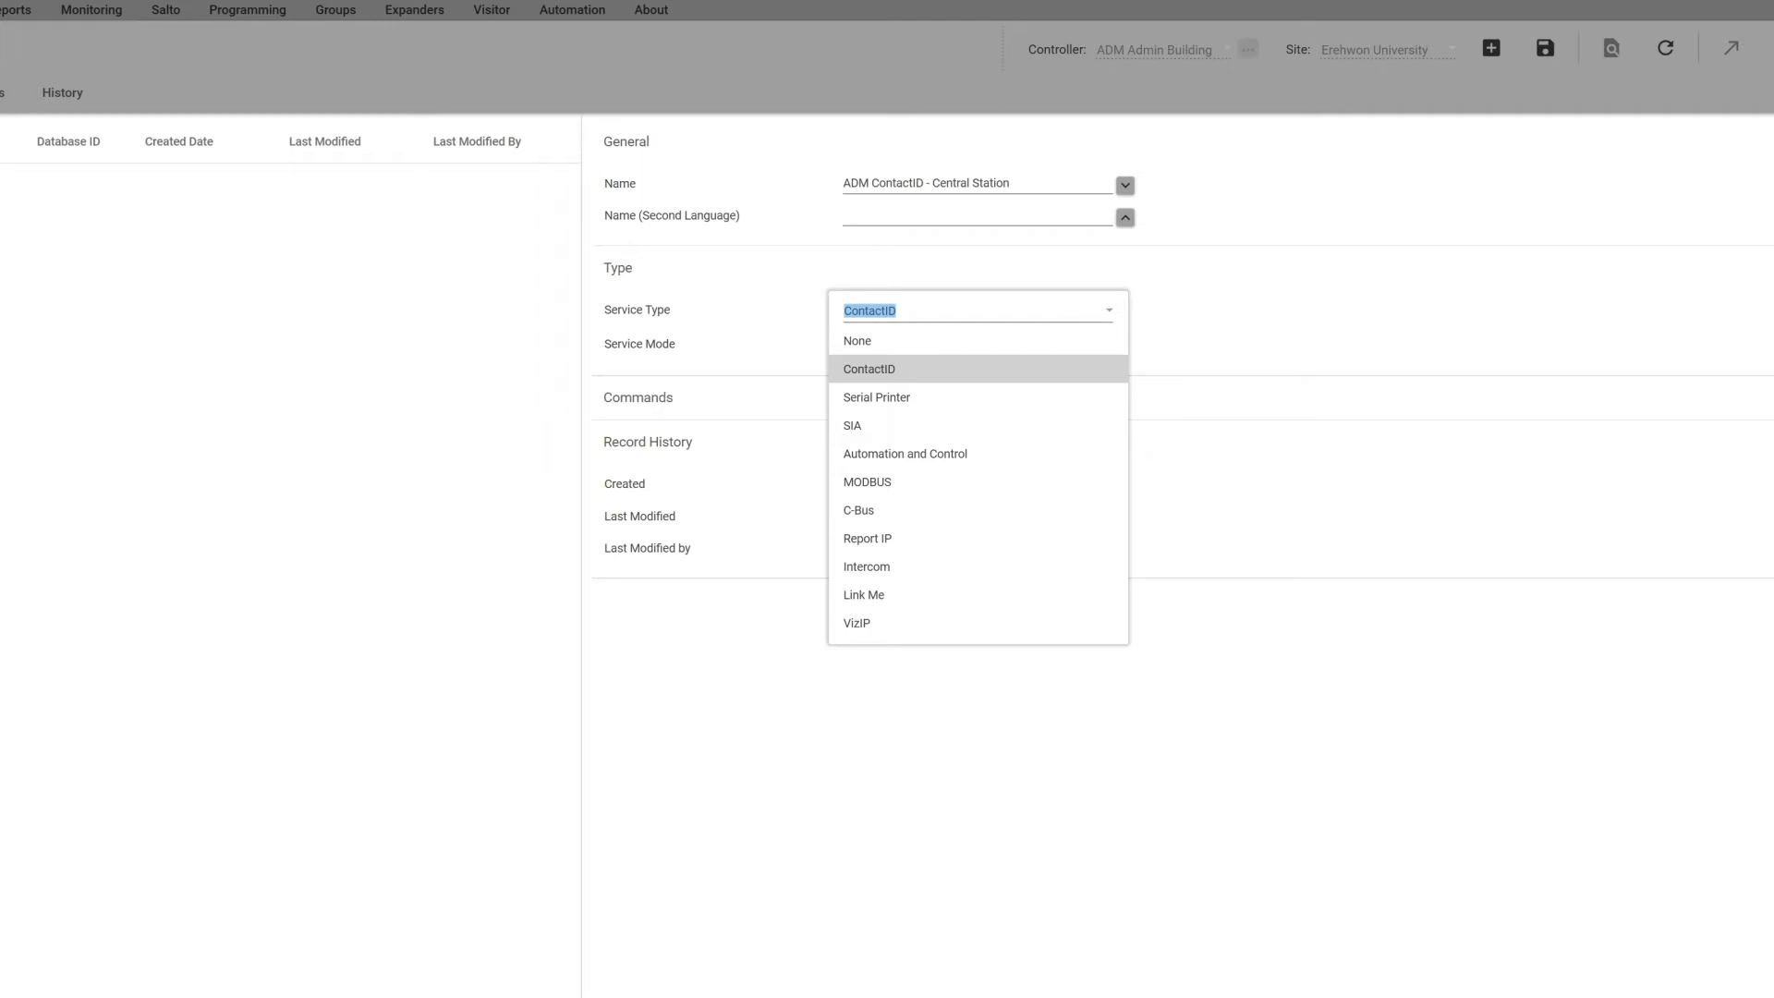
pyautogui.click(873, 370)
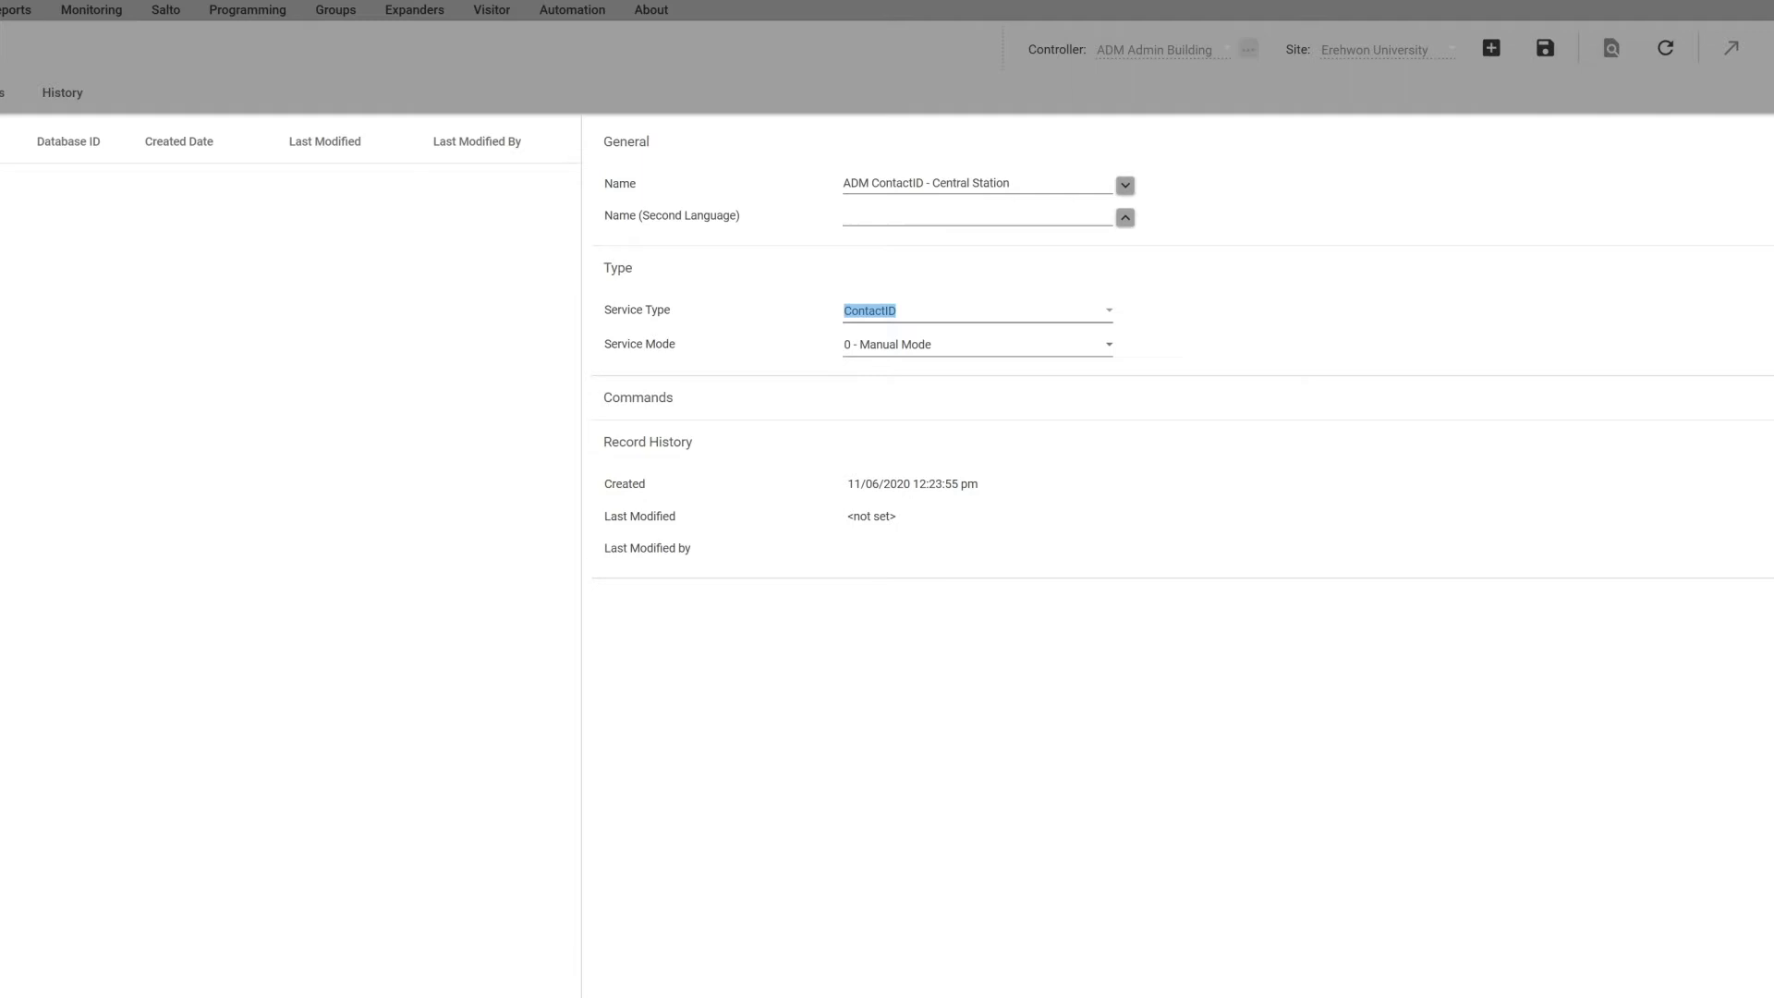
pyautogui.click(1106, 341)
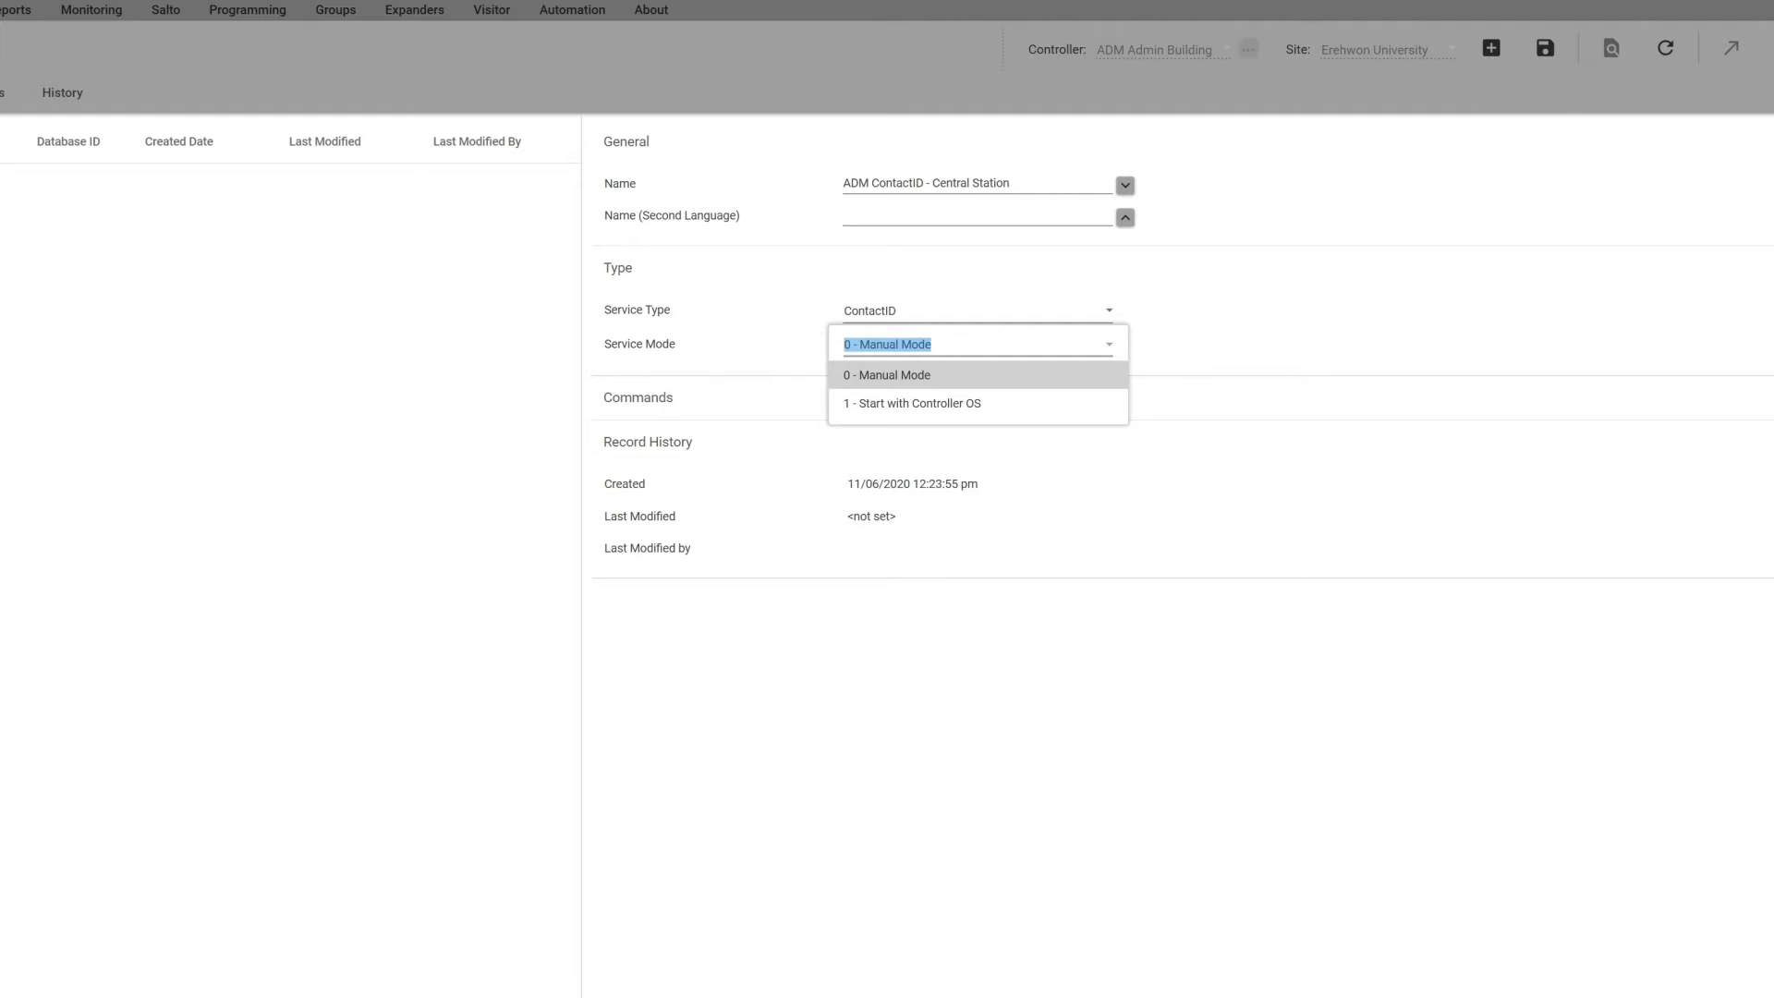
pyautogui.click(918, 403)
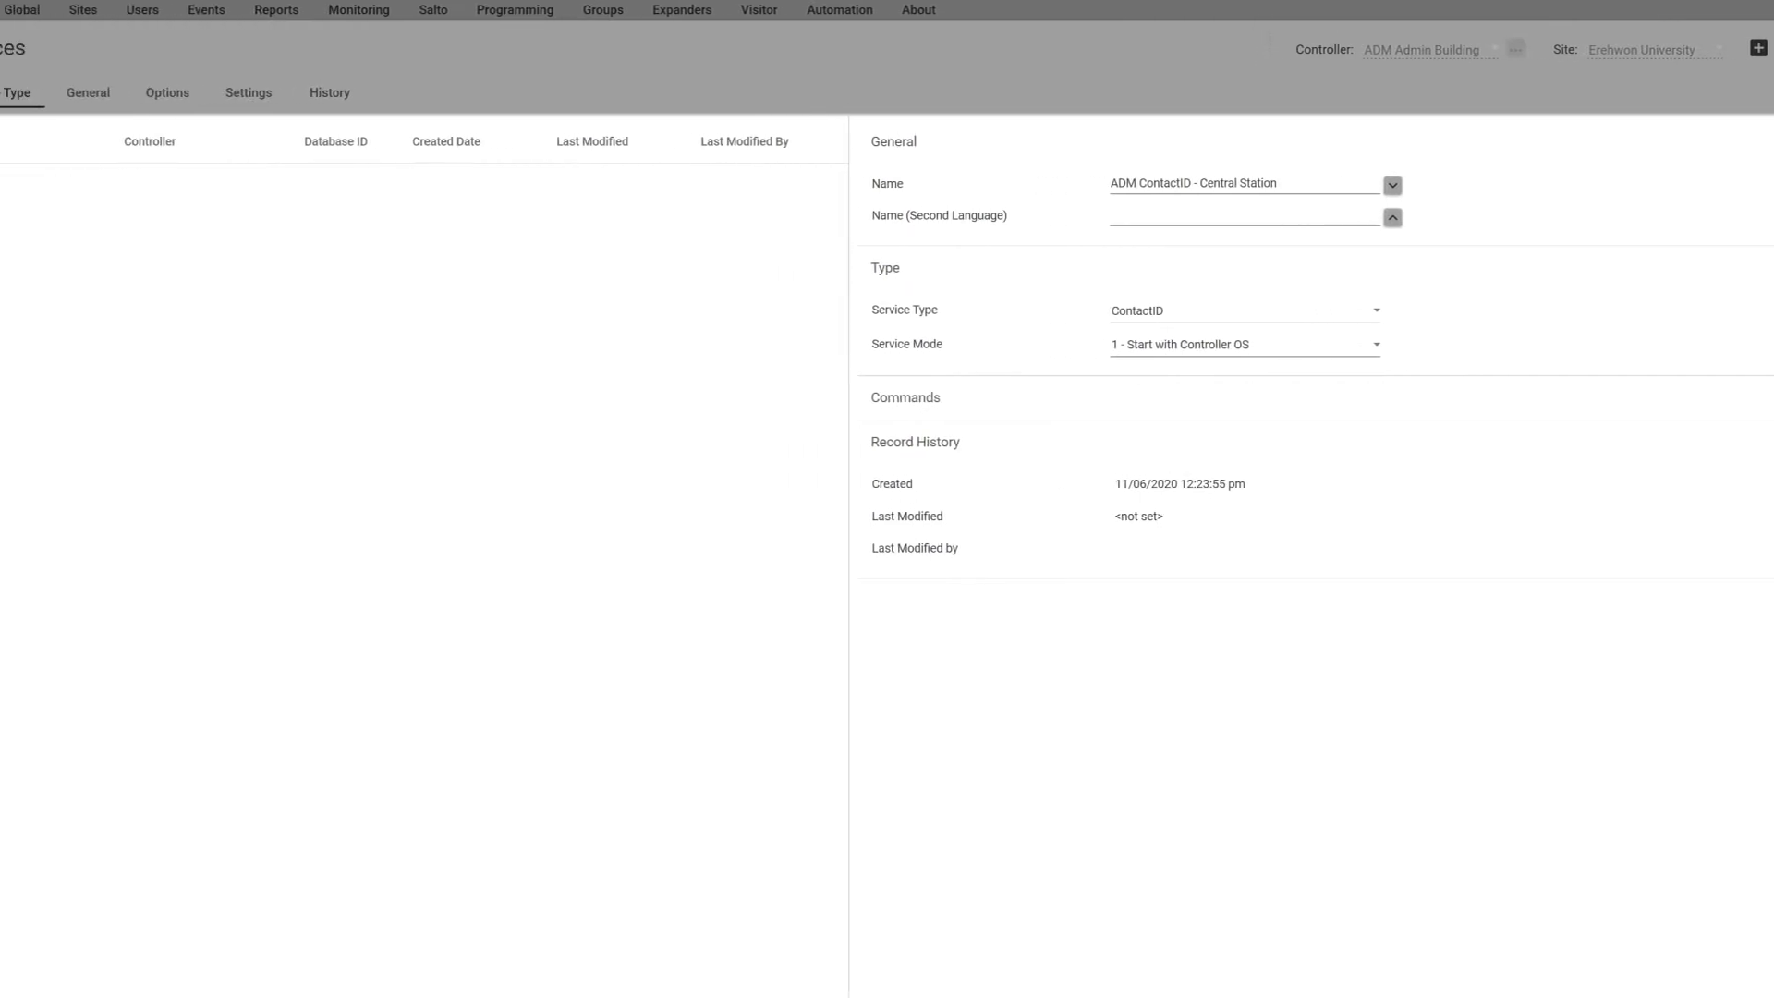
# Step: Enter the client code and set Phone Number 1 to Central Station and Phone Backup to the Backup record
pyautogui.click(157, 91)
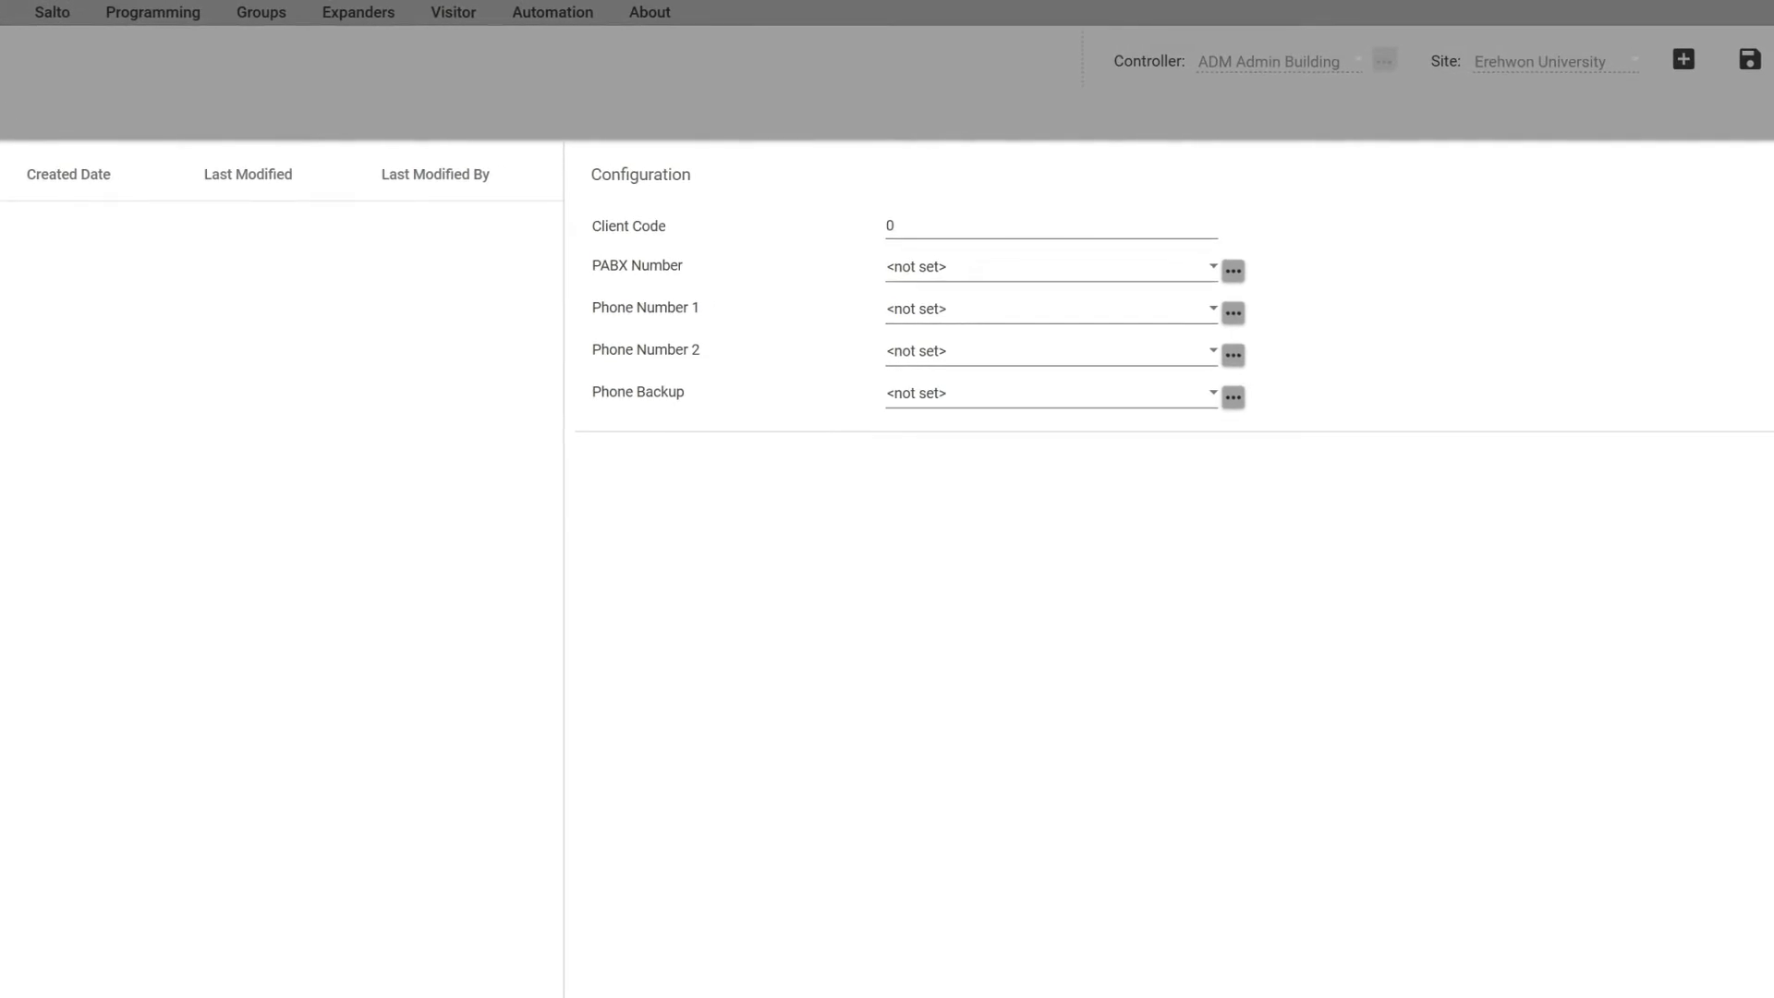
pyautogui.doubleClick(890, 225)
pyautogui.write('1234')
pyautogui.click(1211, 308)
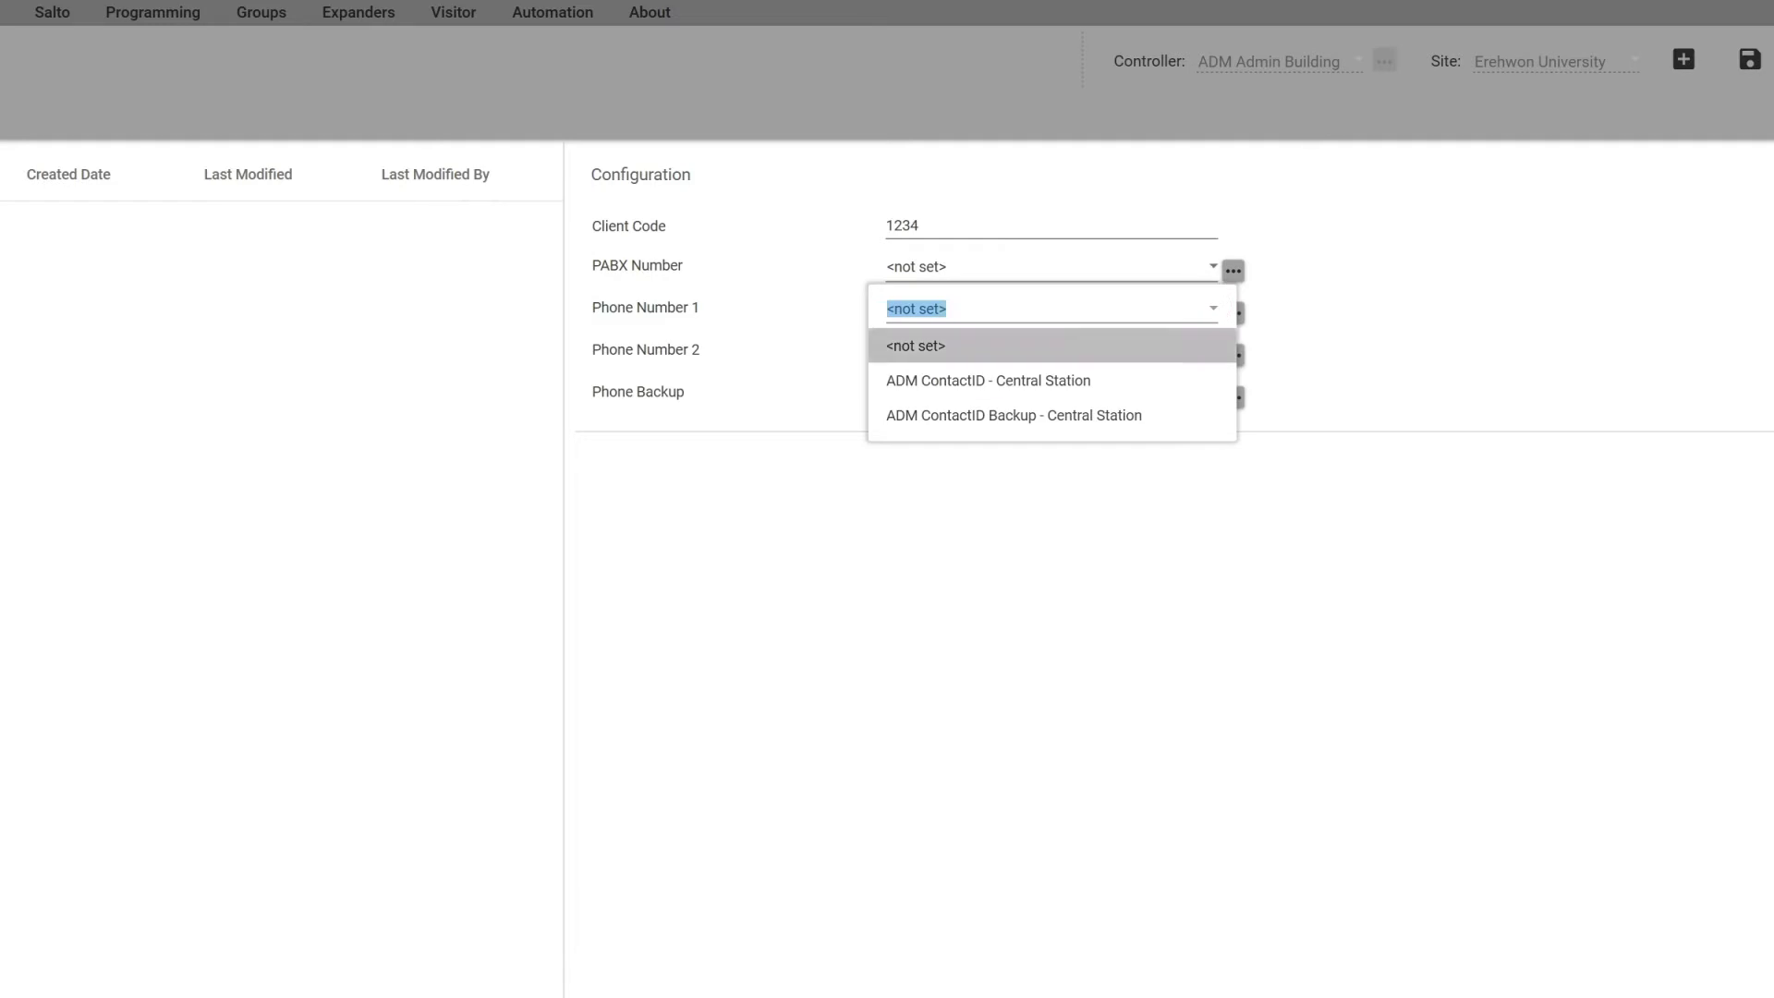
pyautogui.click(988, 380)
pyautogui.click(1210, 391)
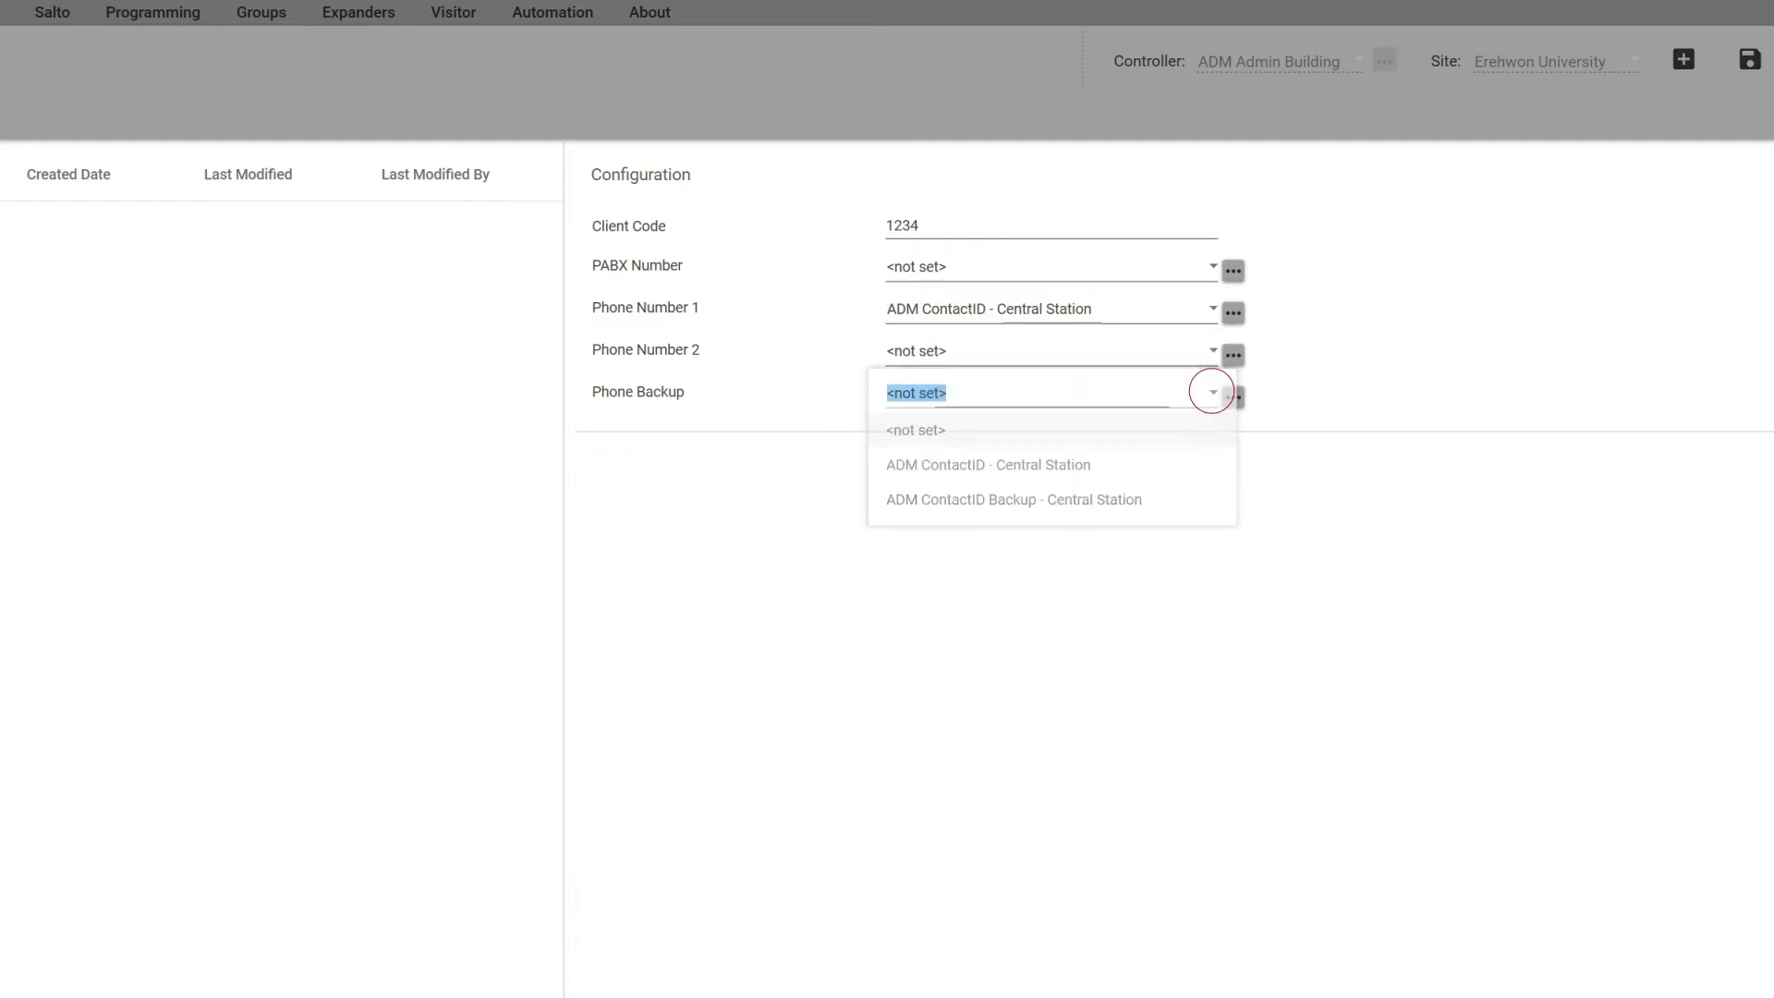
pyautogui.click(1002, 499)
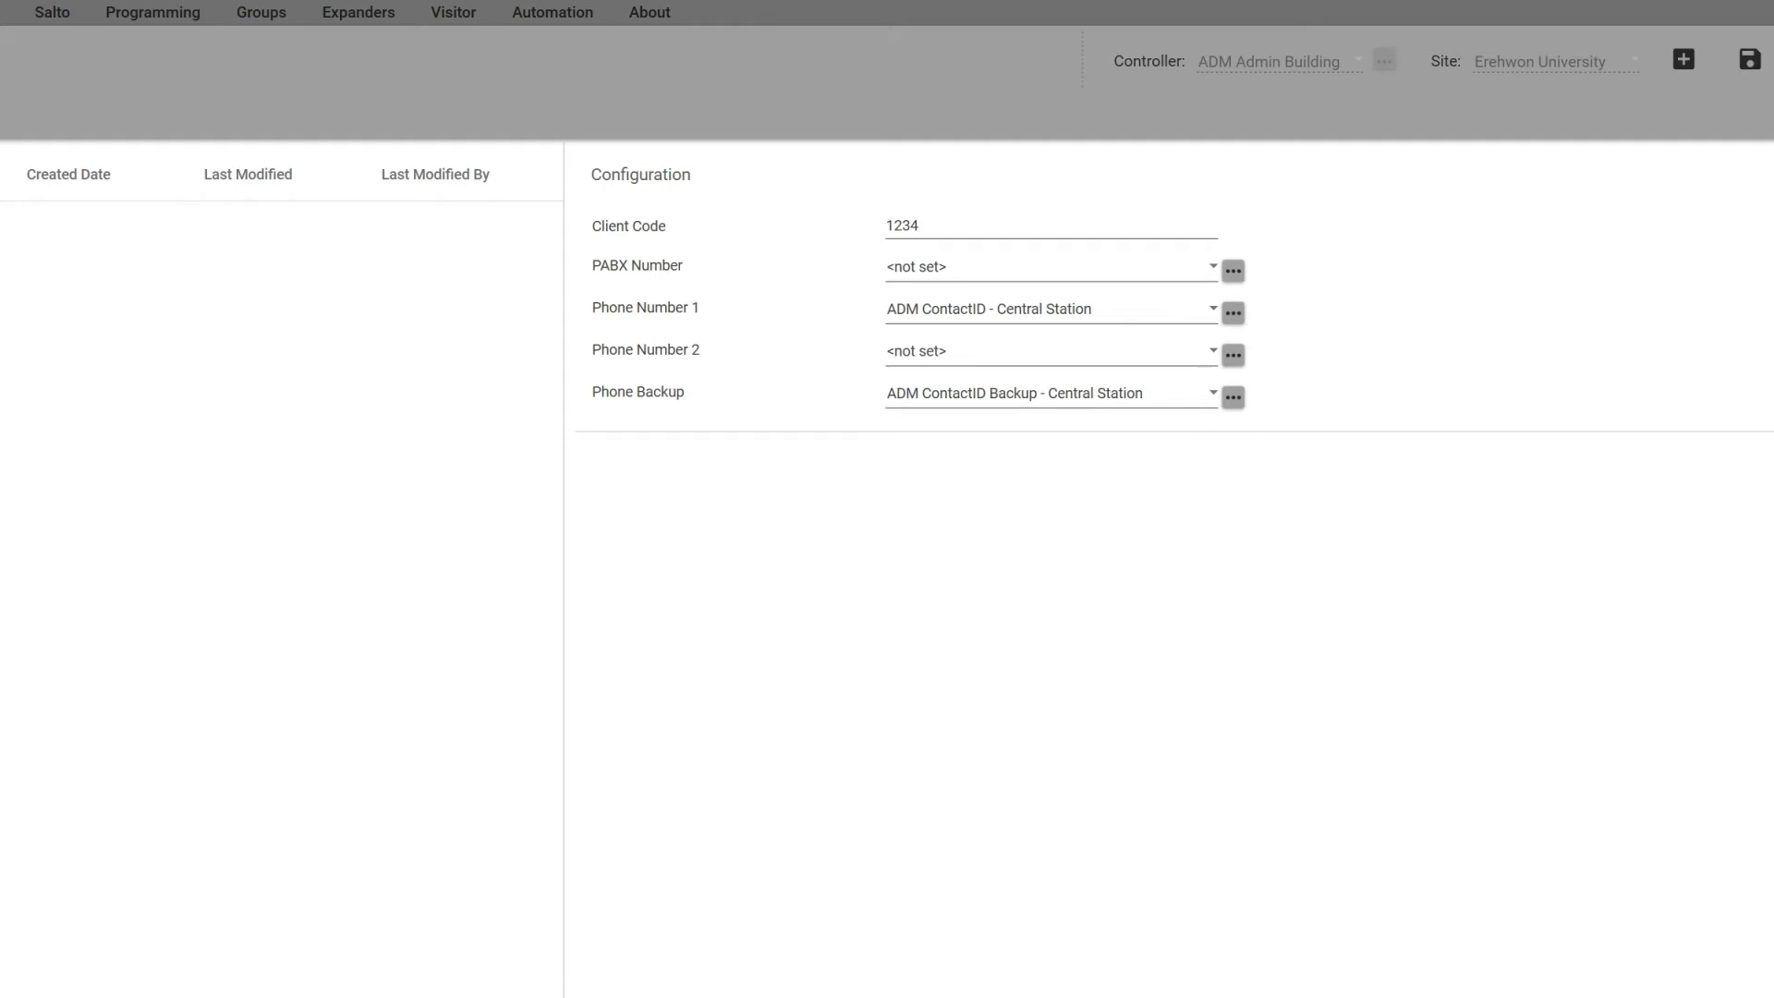
# Step: Tick Report Open, Close, Alarms, Tampers, Restore and Bypass in the service's Options
pyautogui.click(154, 113)
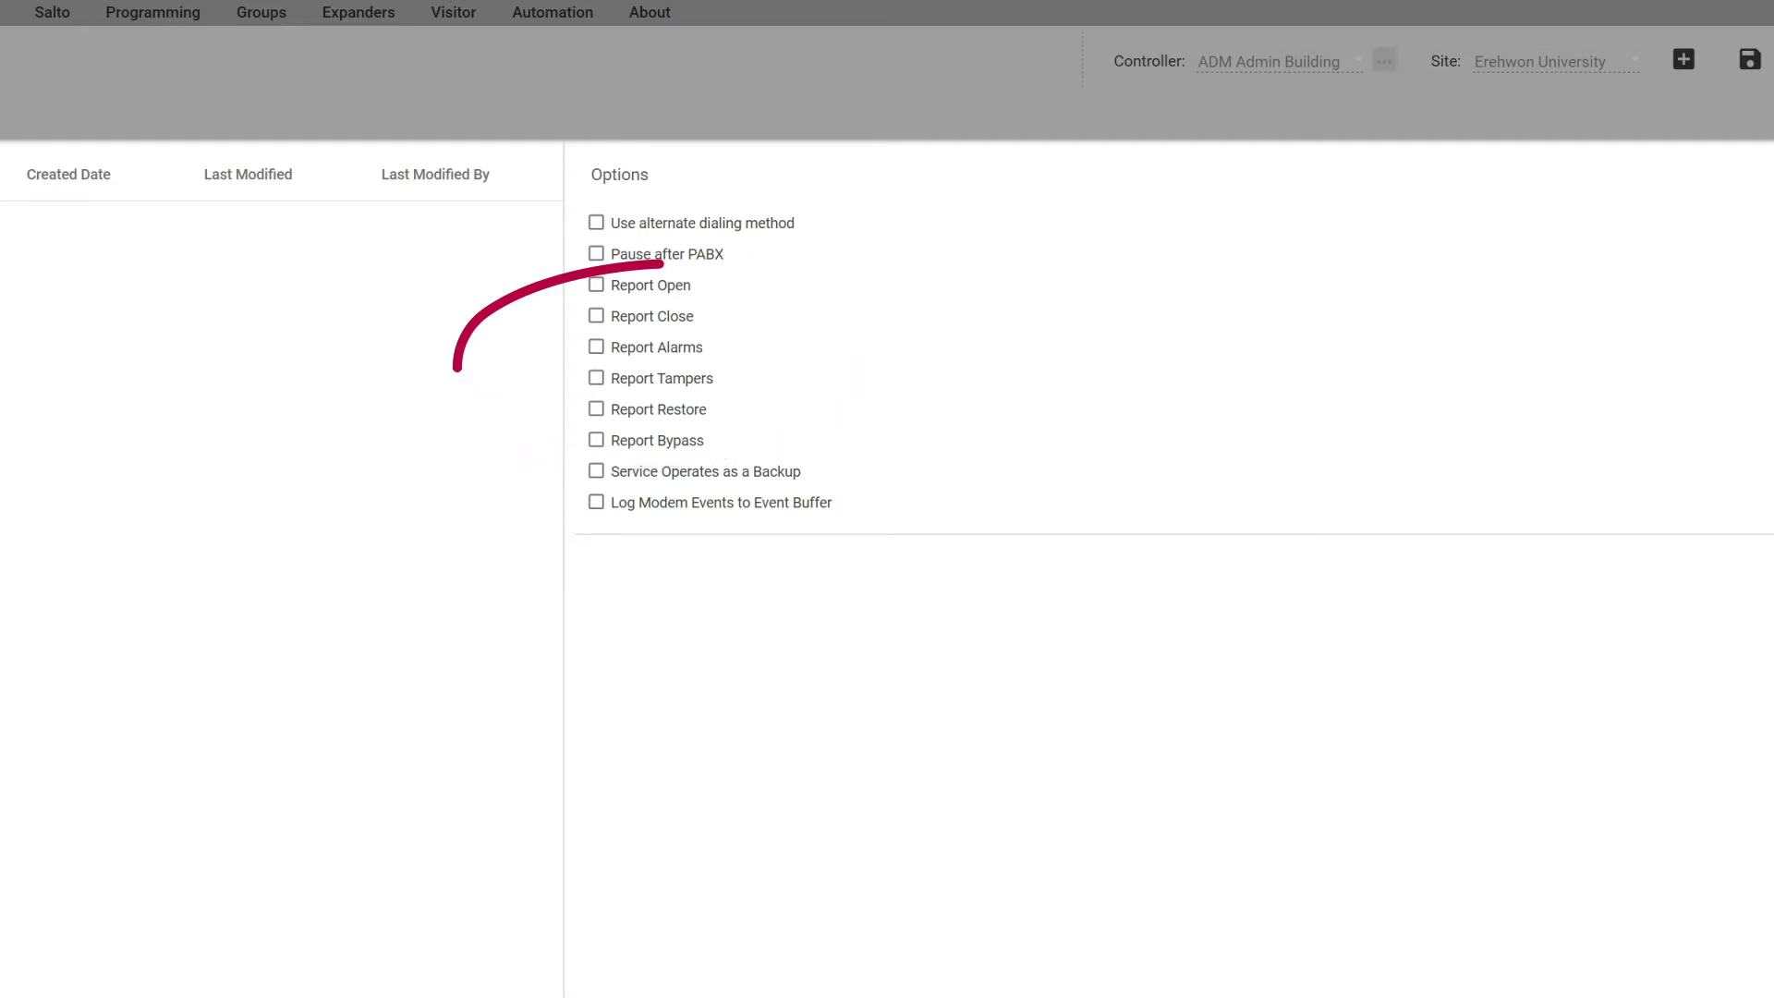
pyautogui.click(596, 285)
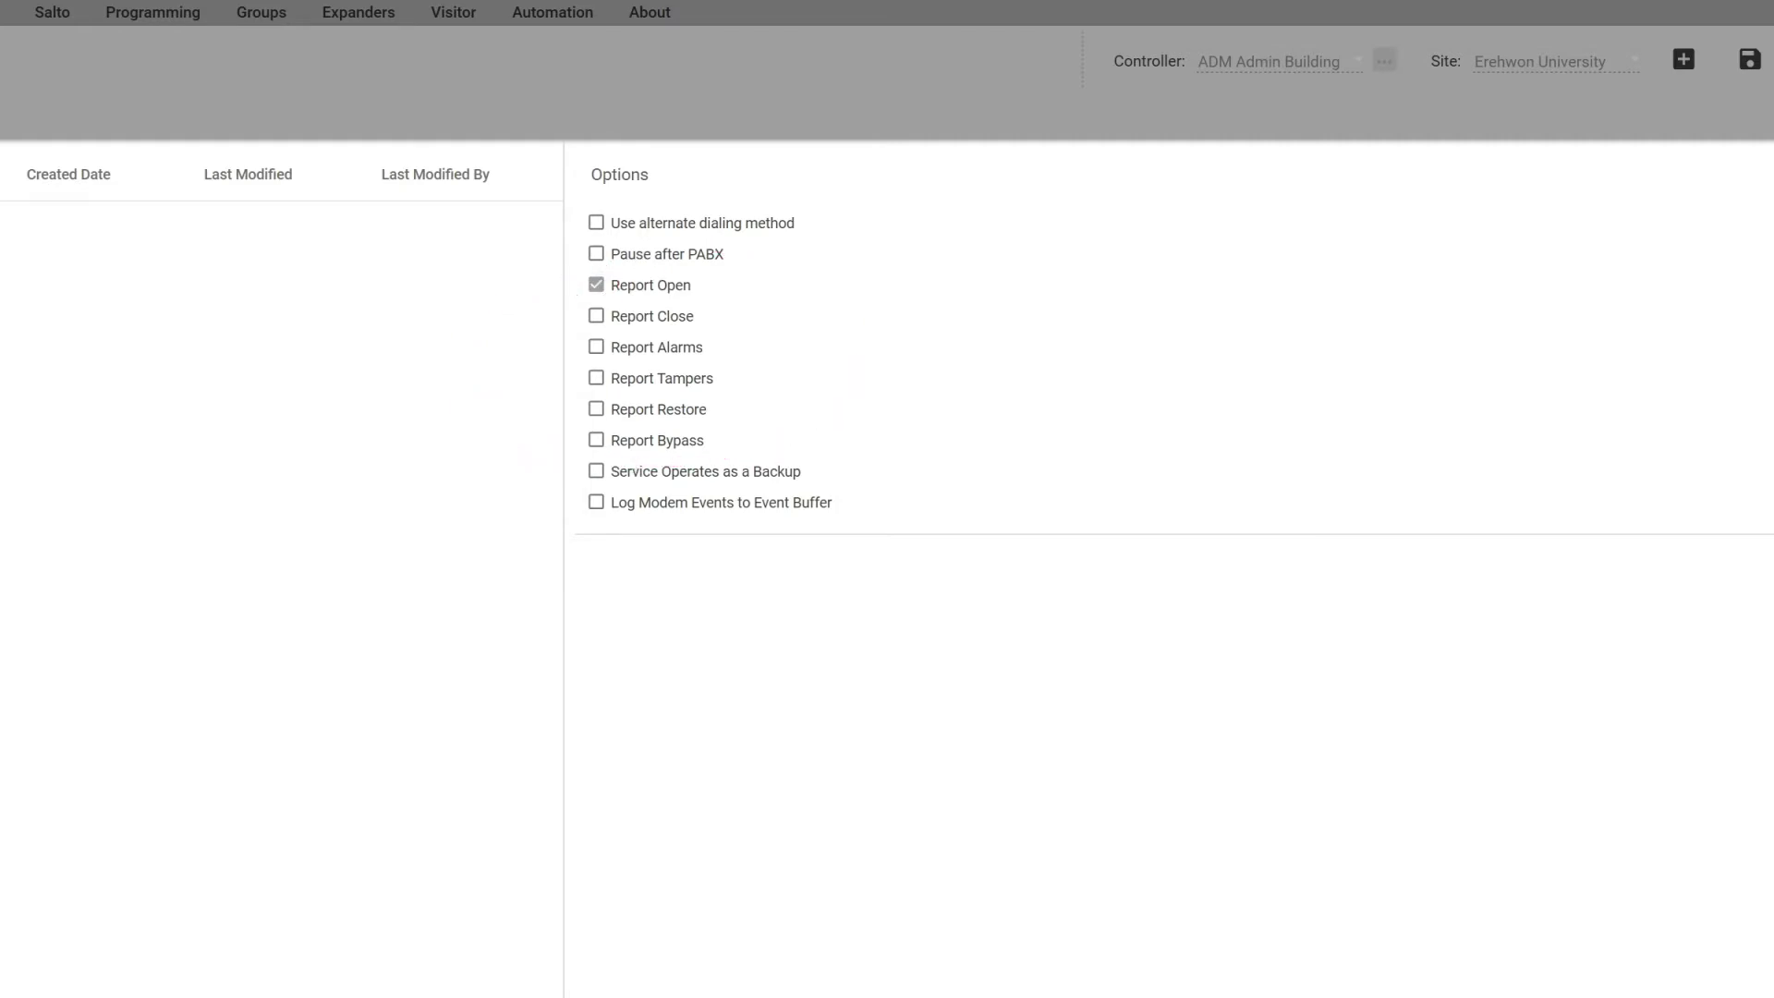
pyautogui.click(596, 315)
pyautogui.click(596, 347)
pyautogui.click(596, 377)
pyautogui.click(596, 408)
pyautogui.click(596, 440)
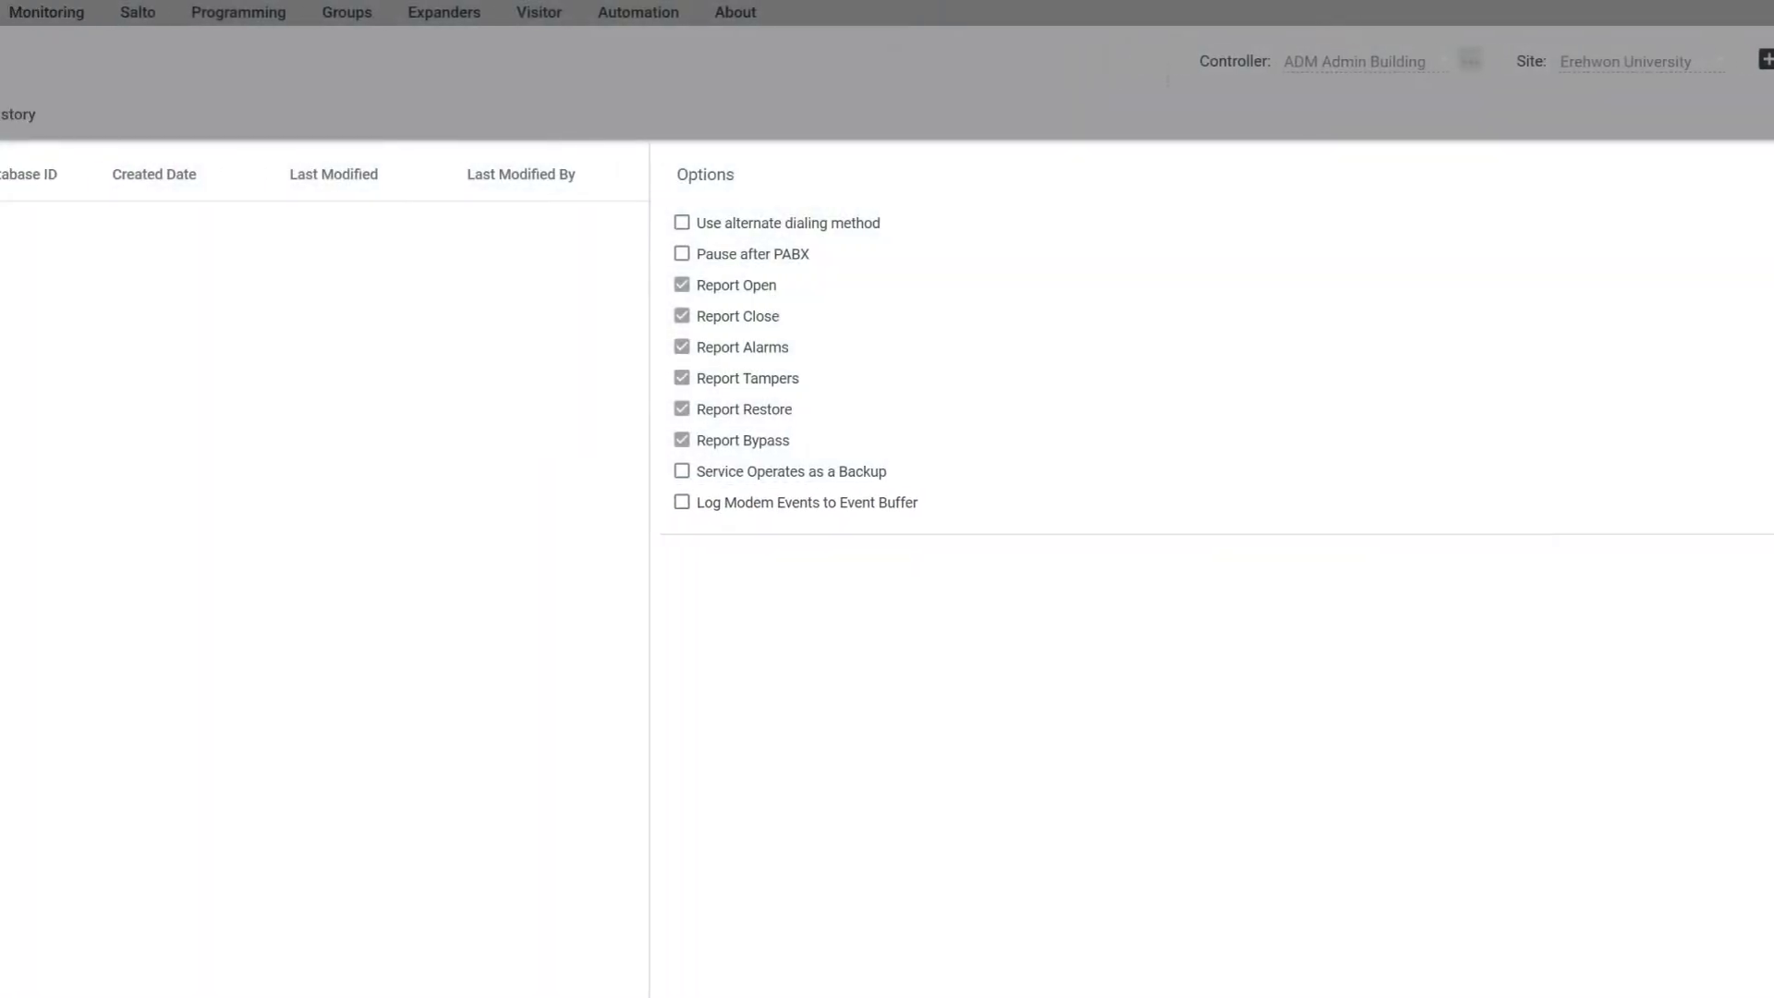
# Step: Keep Cid Mapping at Standard Mapping and save the ContactID service
pyautogui.click(254, 113)
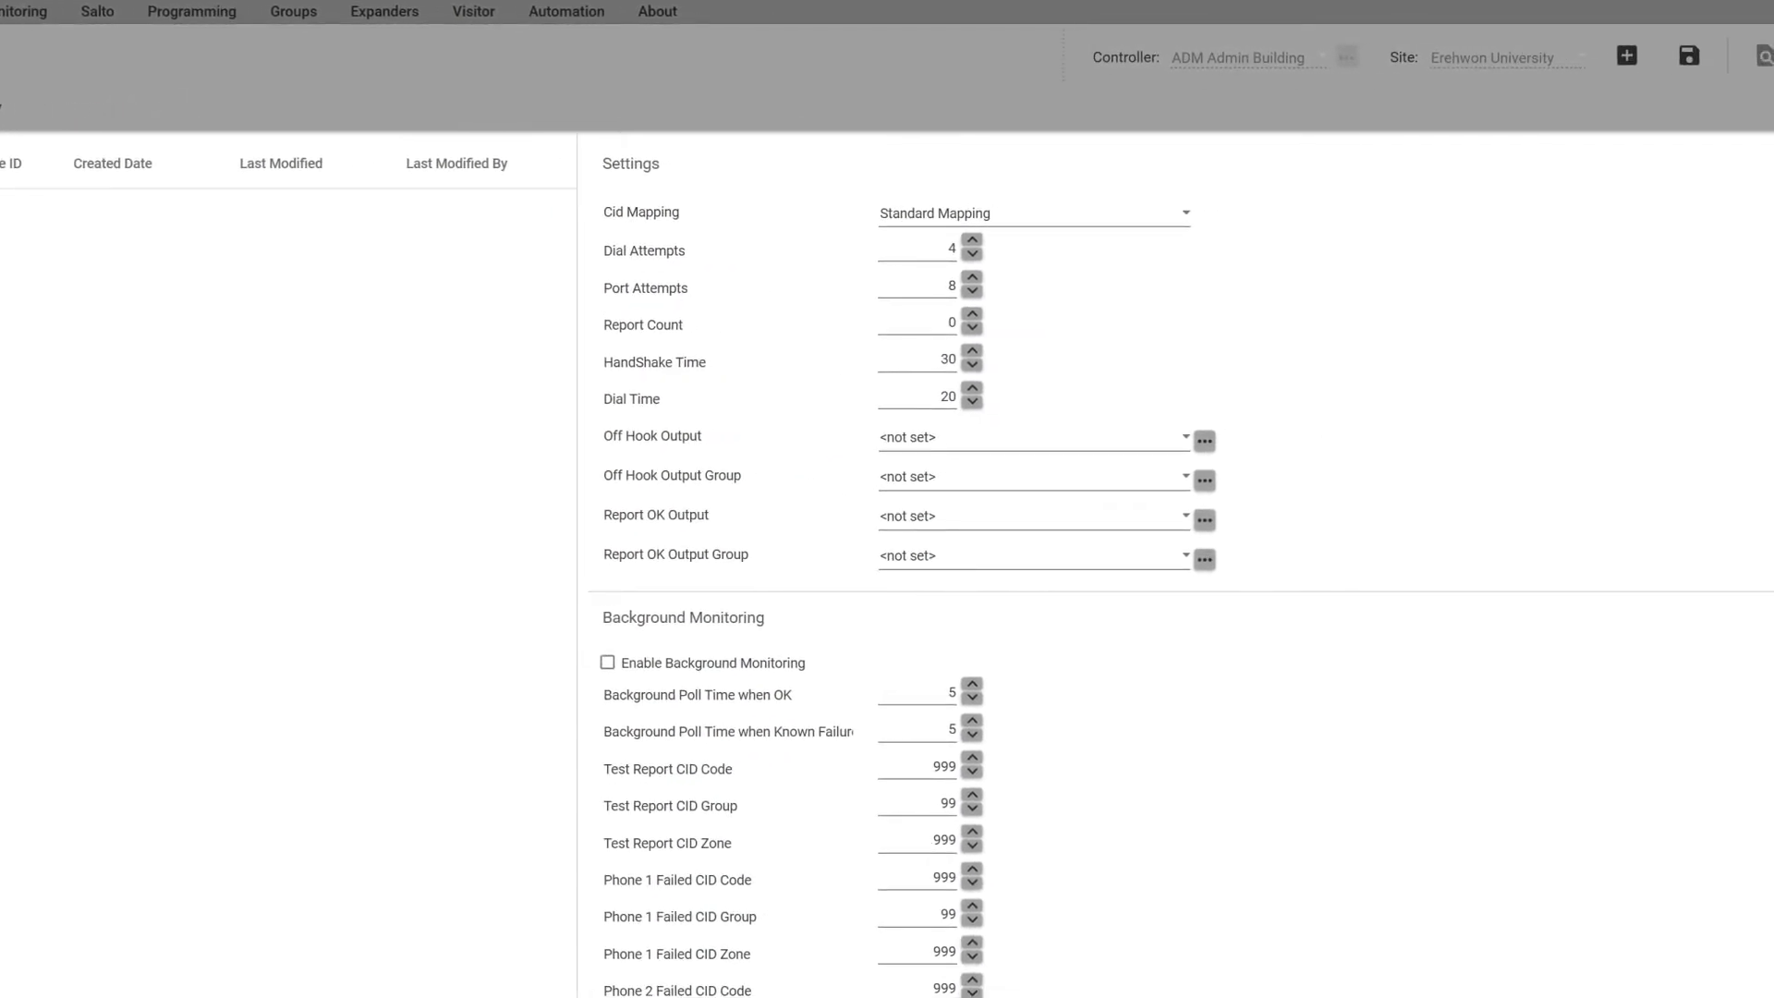
pyautogui.click(1181, 210)
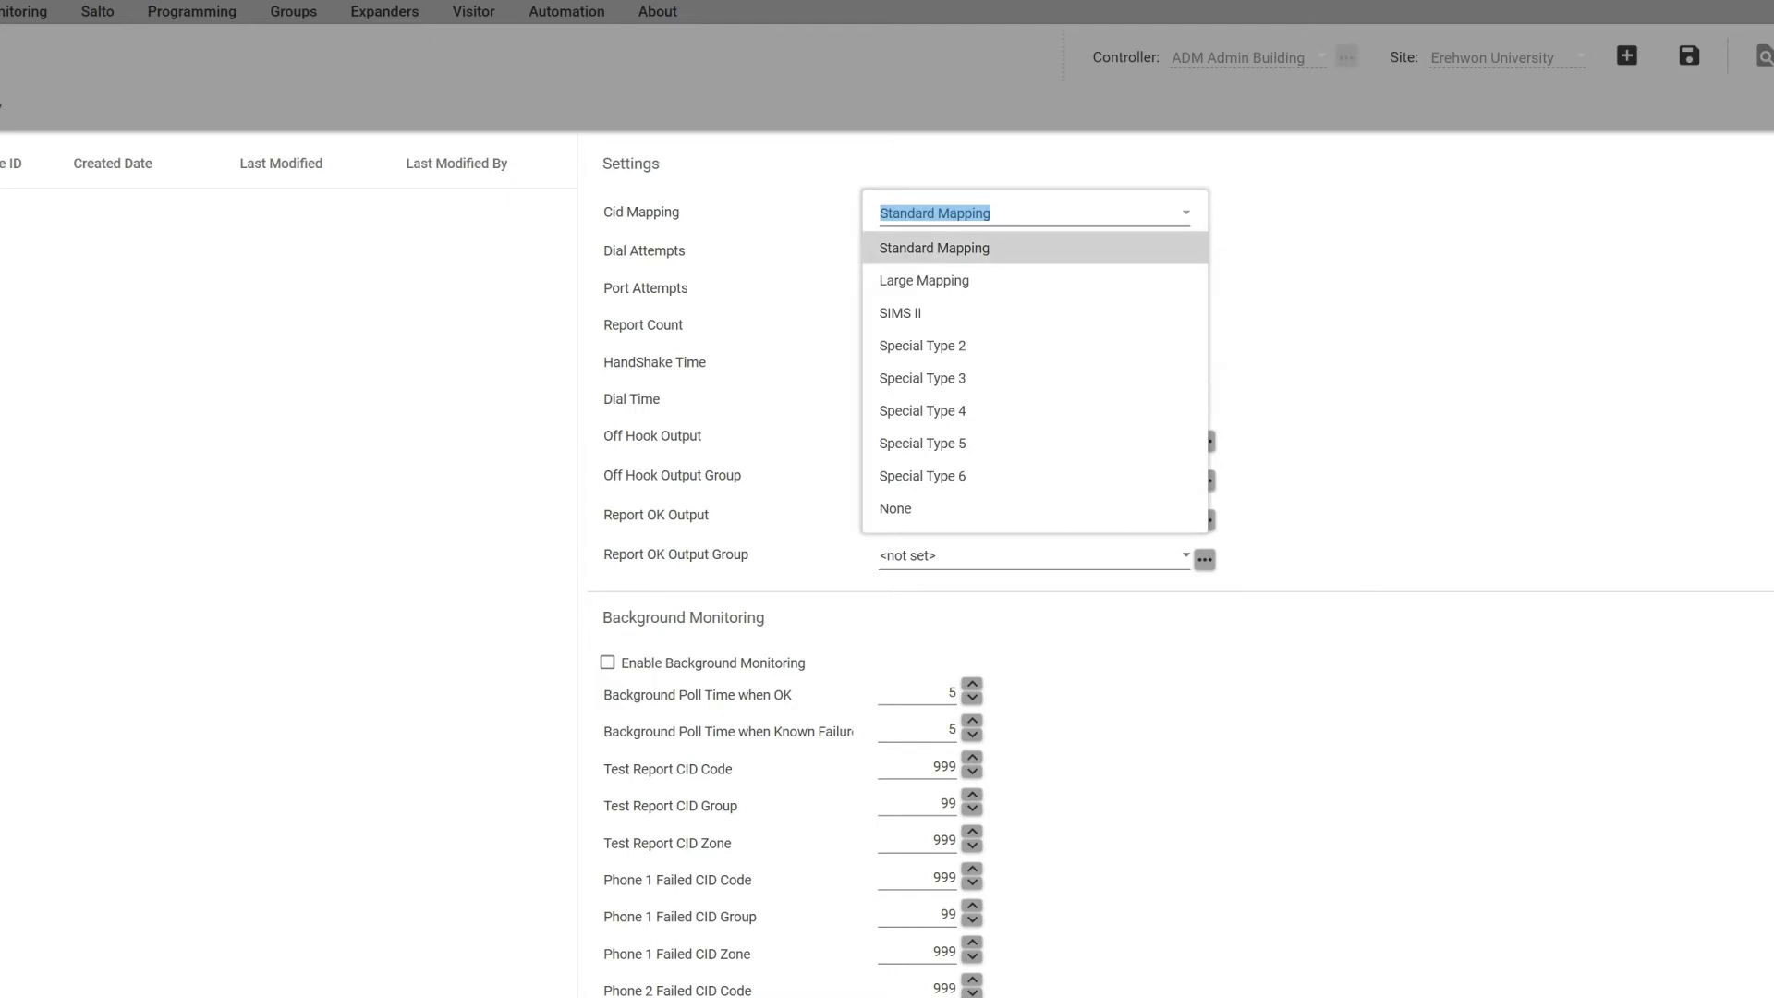
pyautogui.press('Escape')
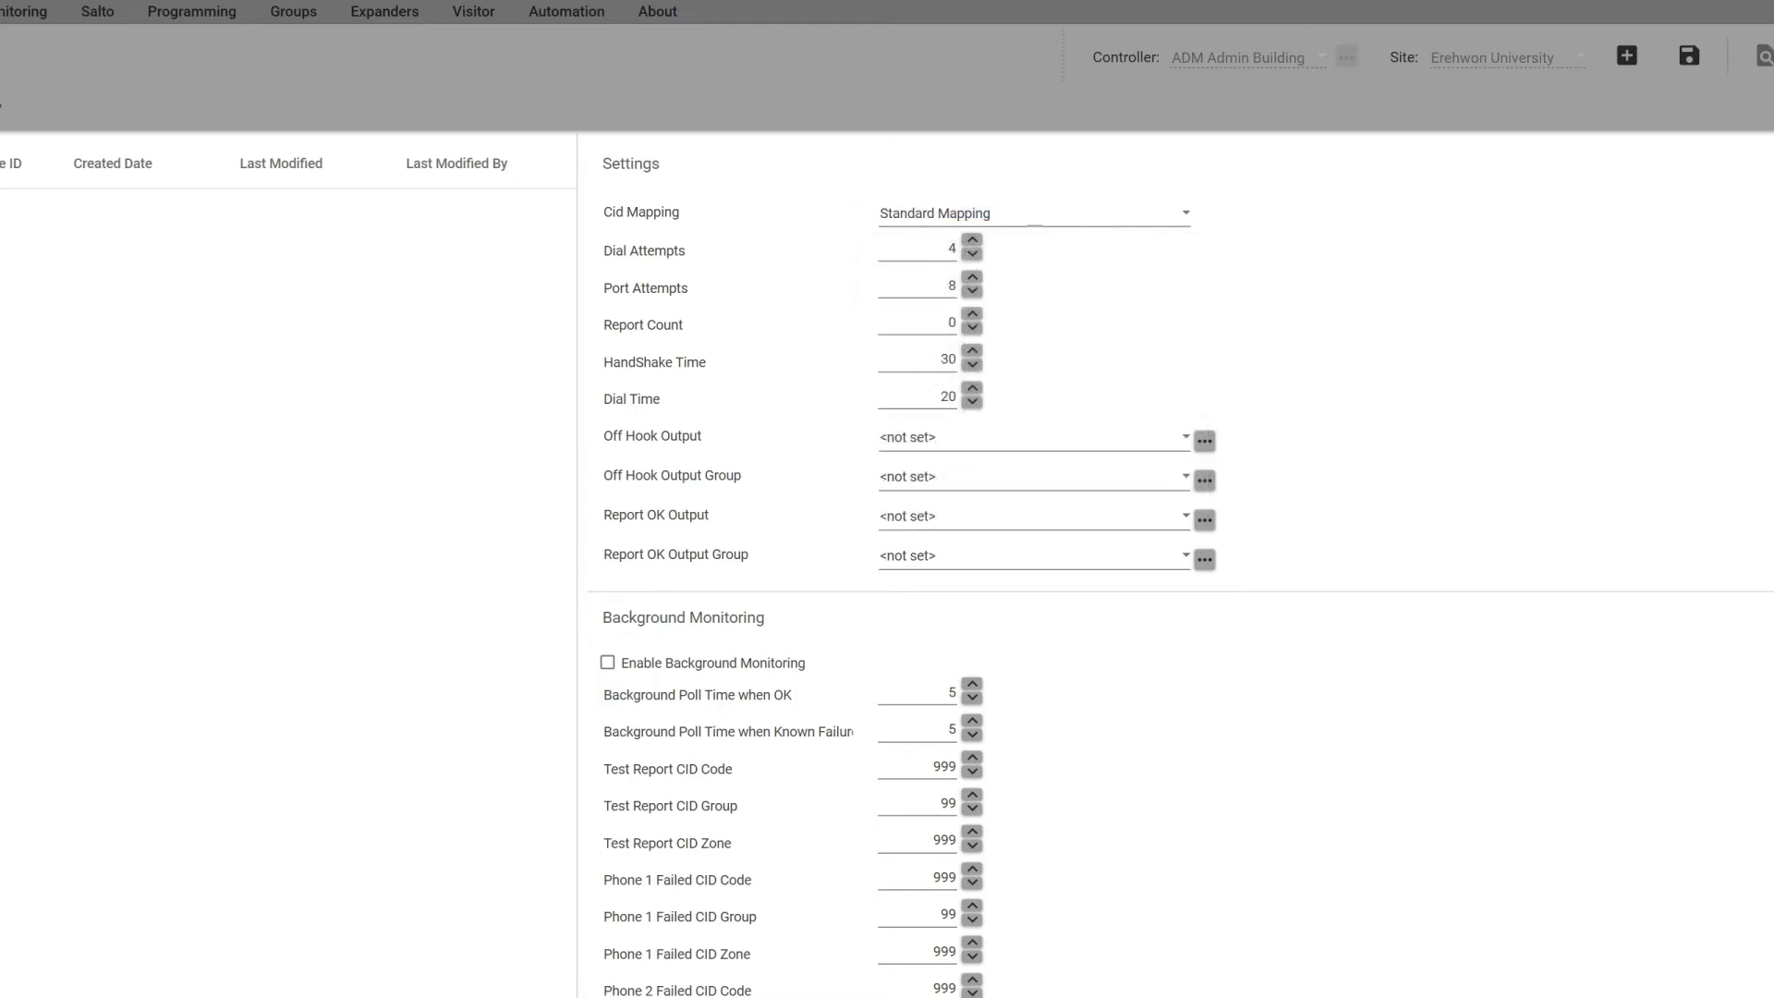
pyautogui.click(1690, 55)
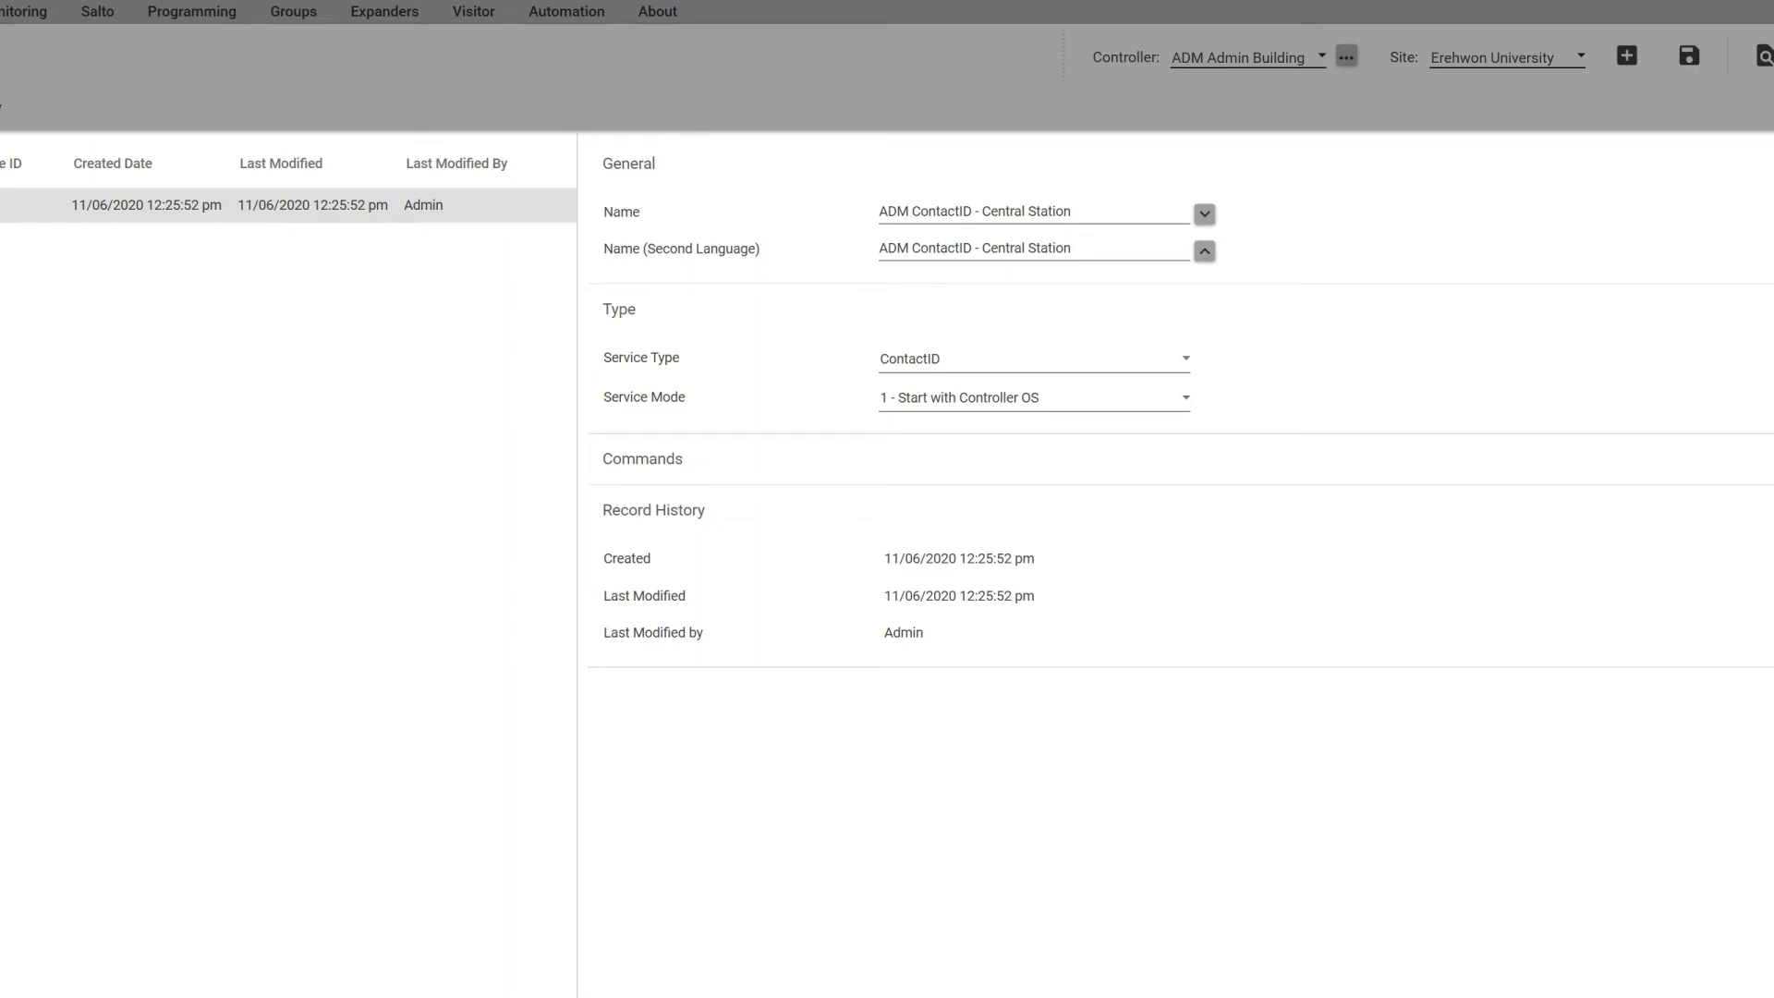
# Step: Add ADM ContactID - Central Station to ADM Reception Area's Reporting Services
pyautogui.click(191, 13)
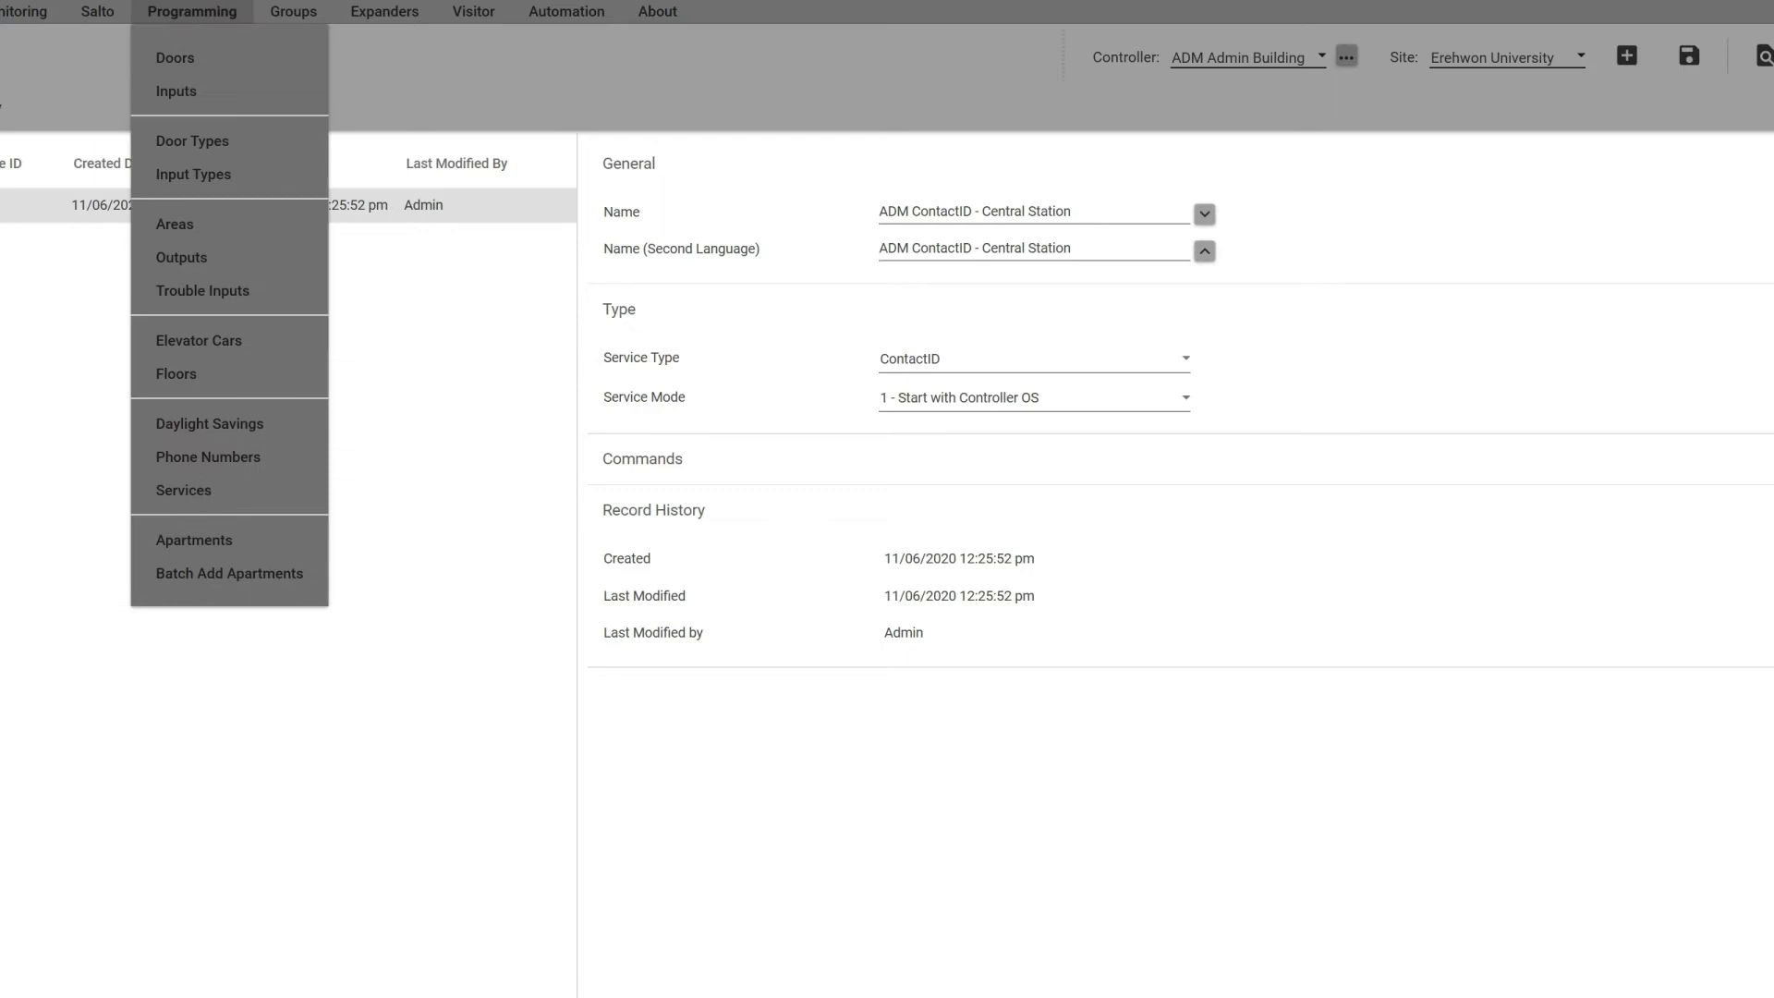
pyautogui.click(176, 224)
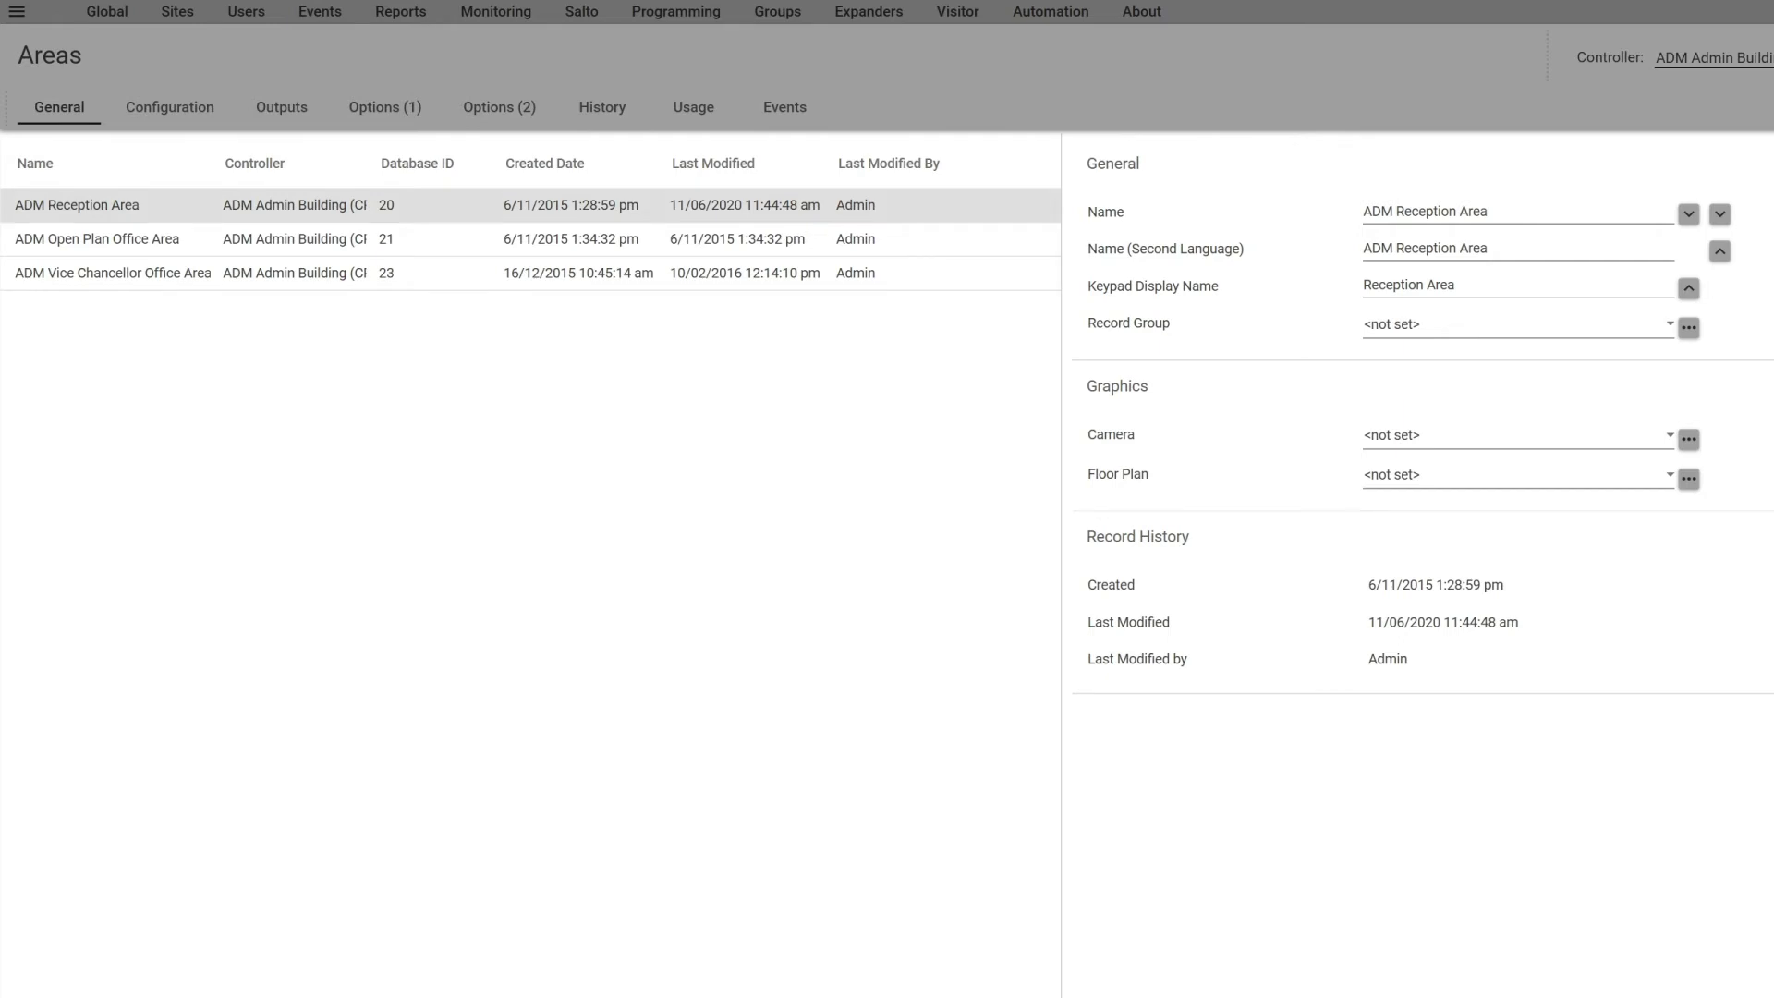
pyautogui.click(169, 108)
pyautogui.scroll(-3, 1057, 564)
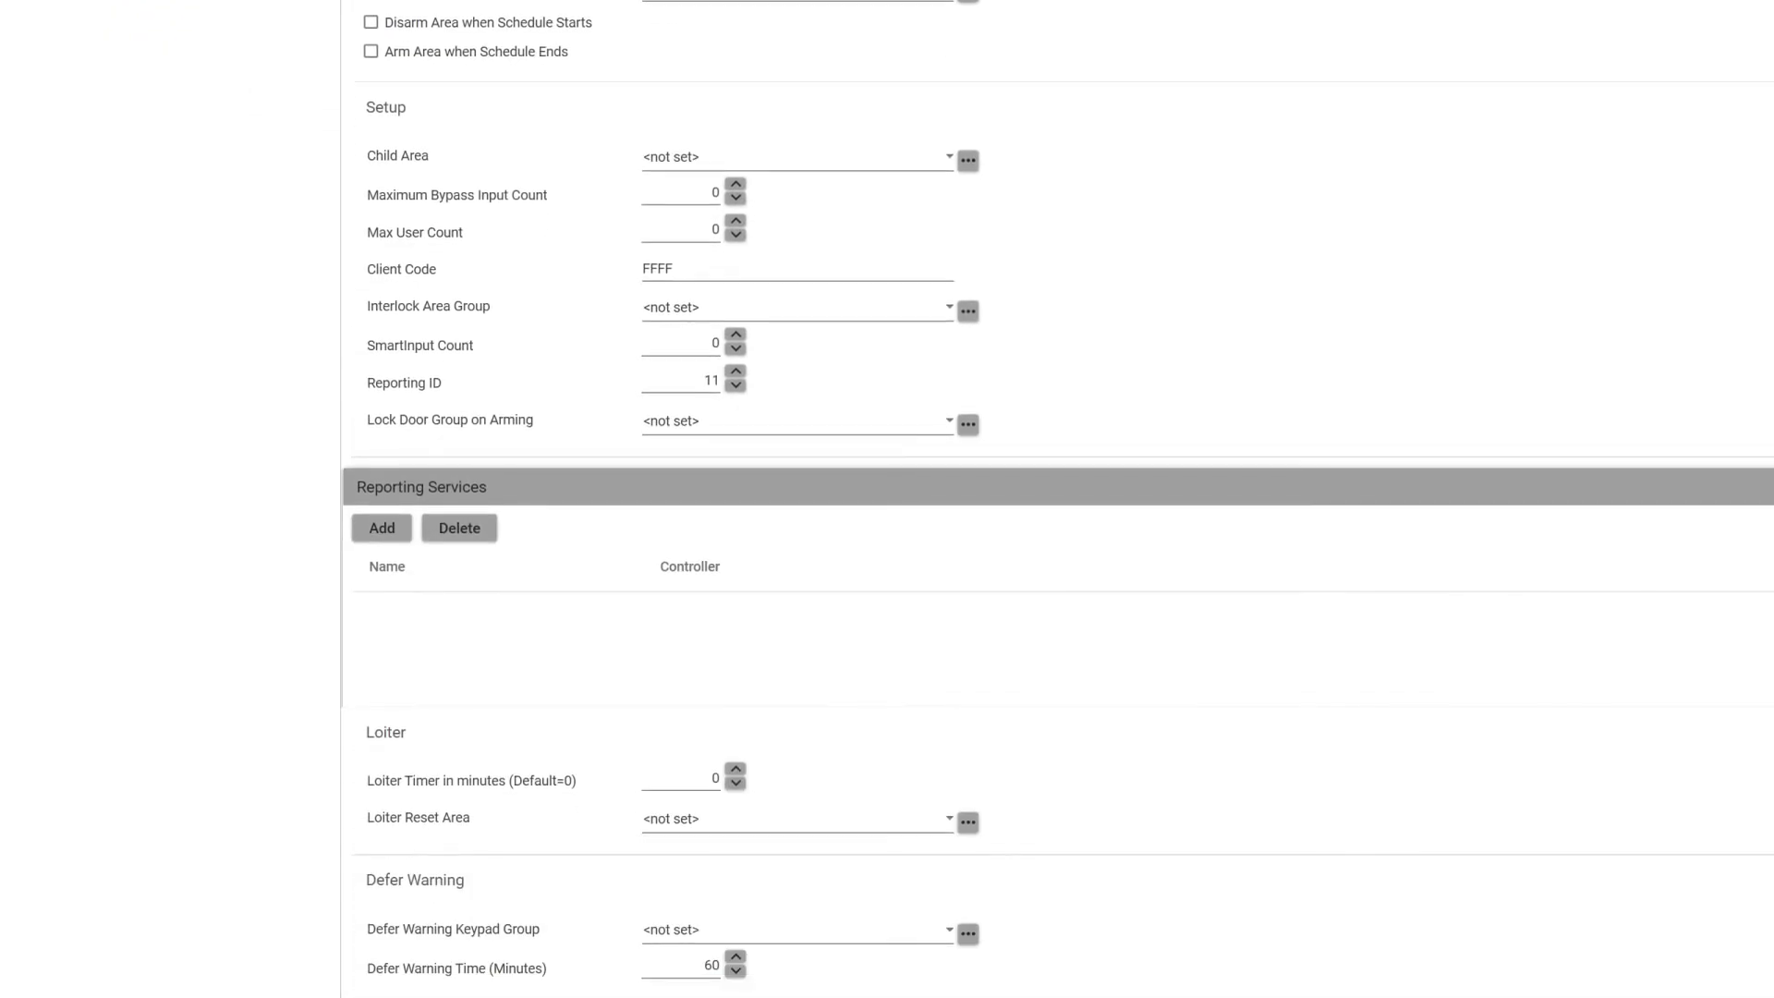
pyautogui.click(381, 528)
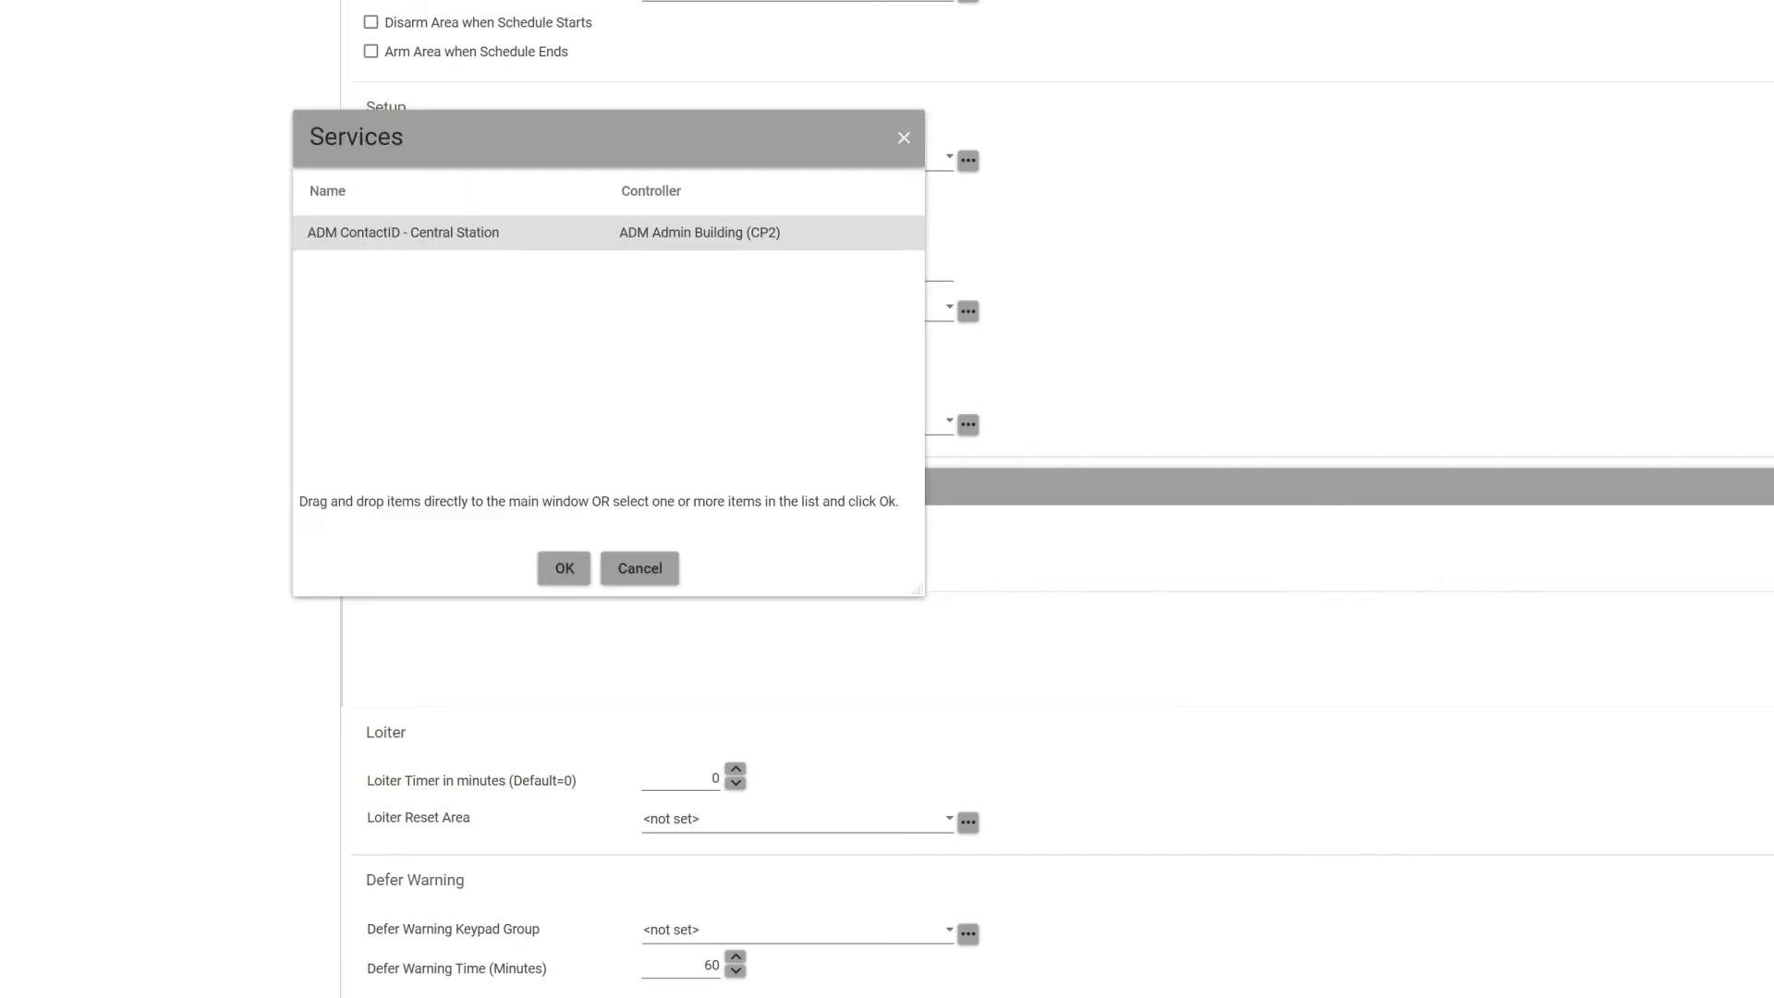
pyautogui.click(563, 568)
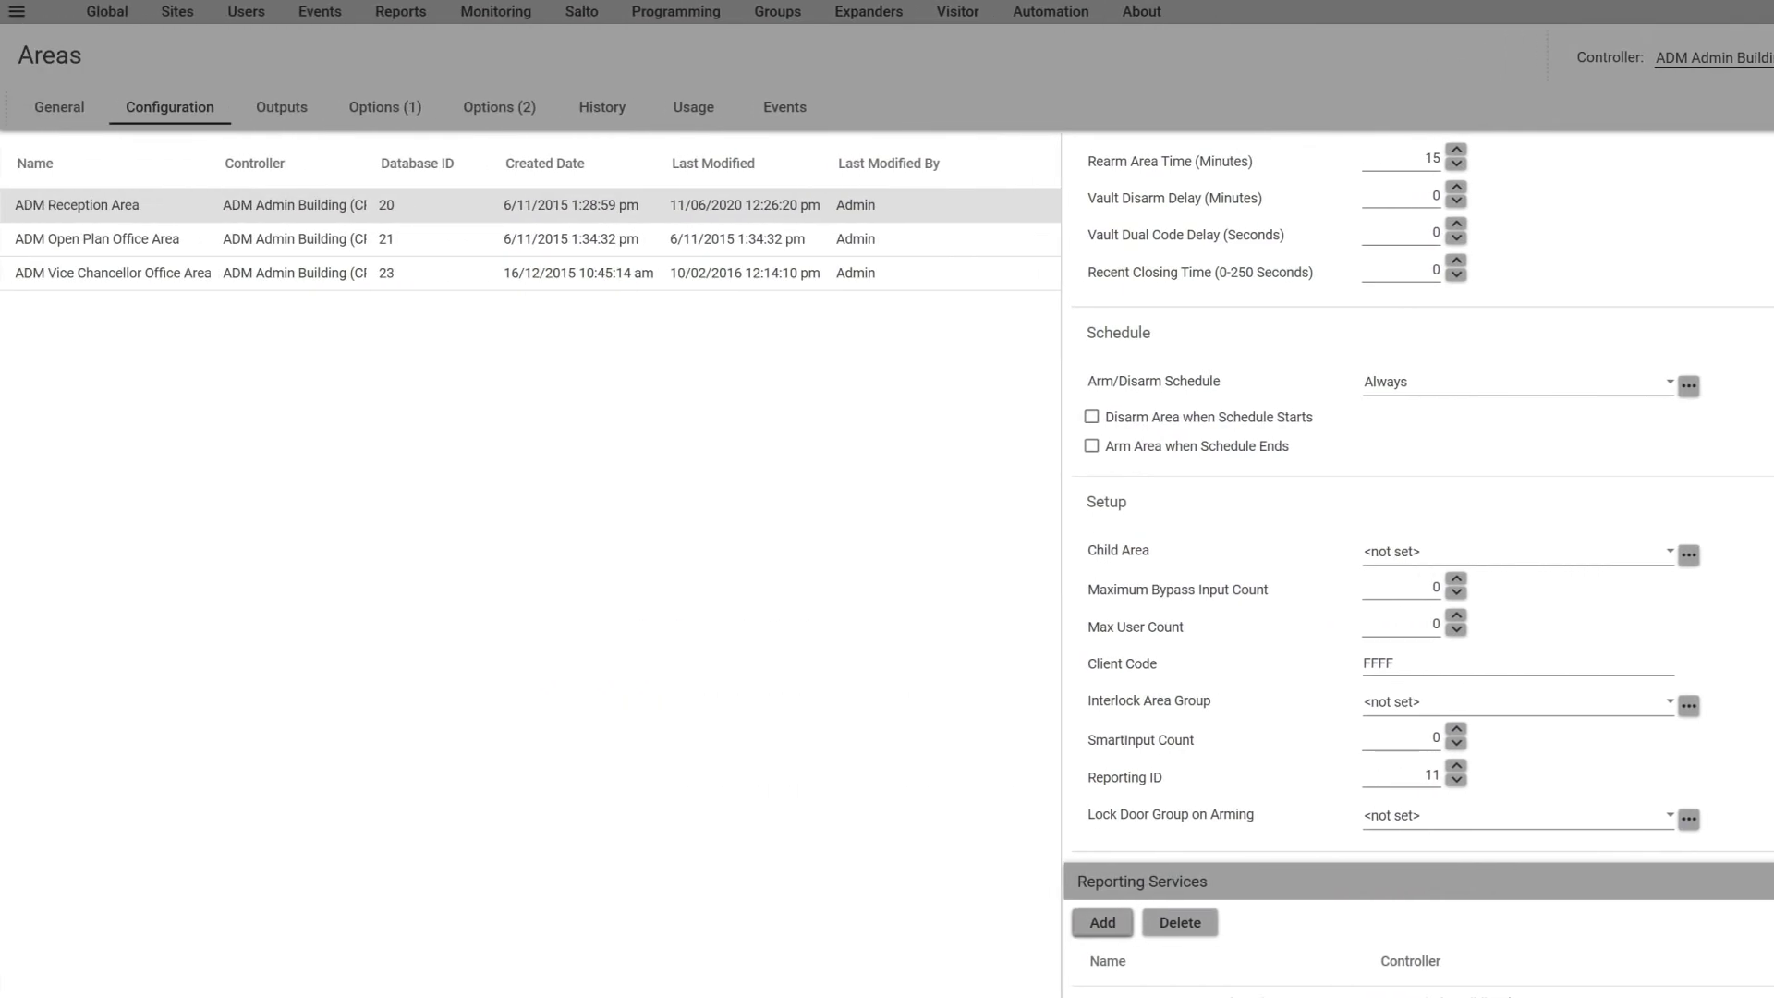
# Step: Start the ADM ContactID - Central Station service from the Services list
pyautogui.click(675, 11)
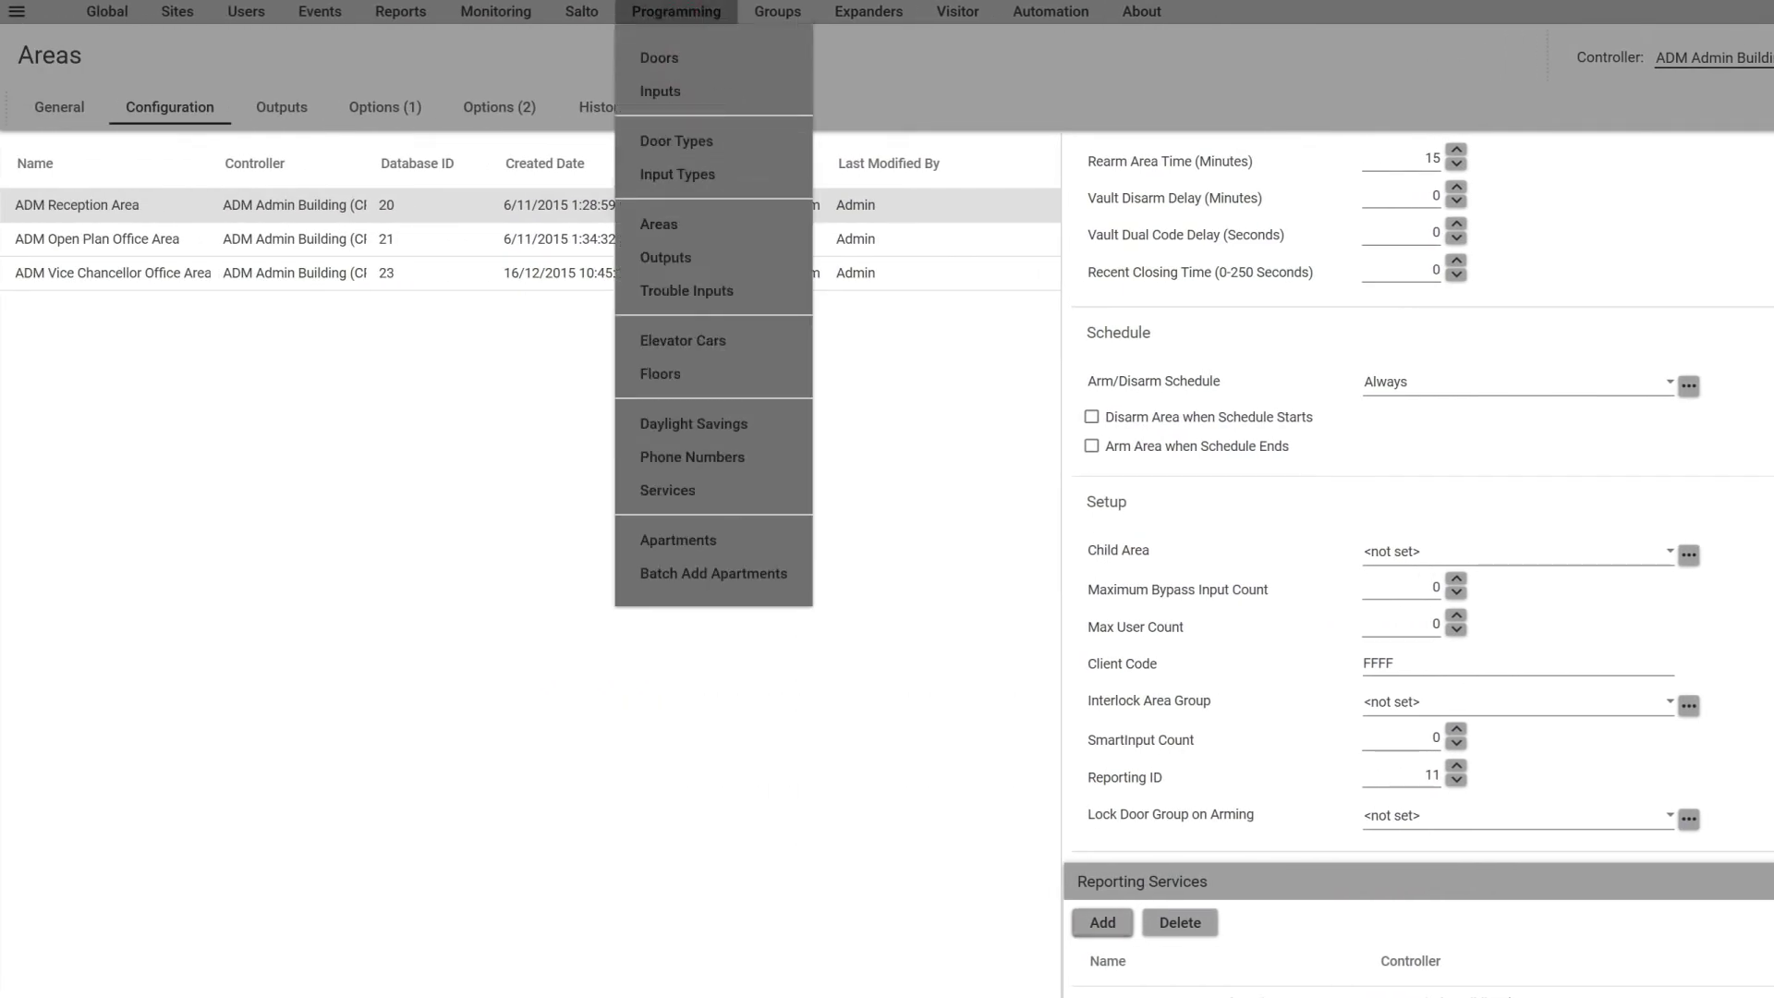
pyautogui.click(674, 487)
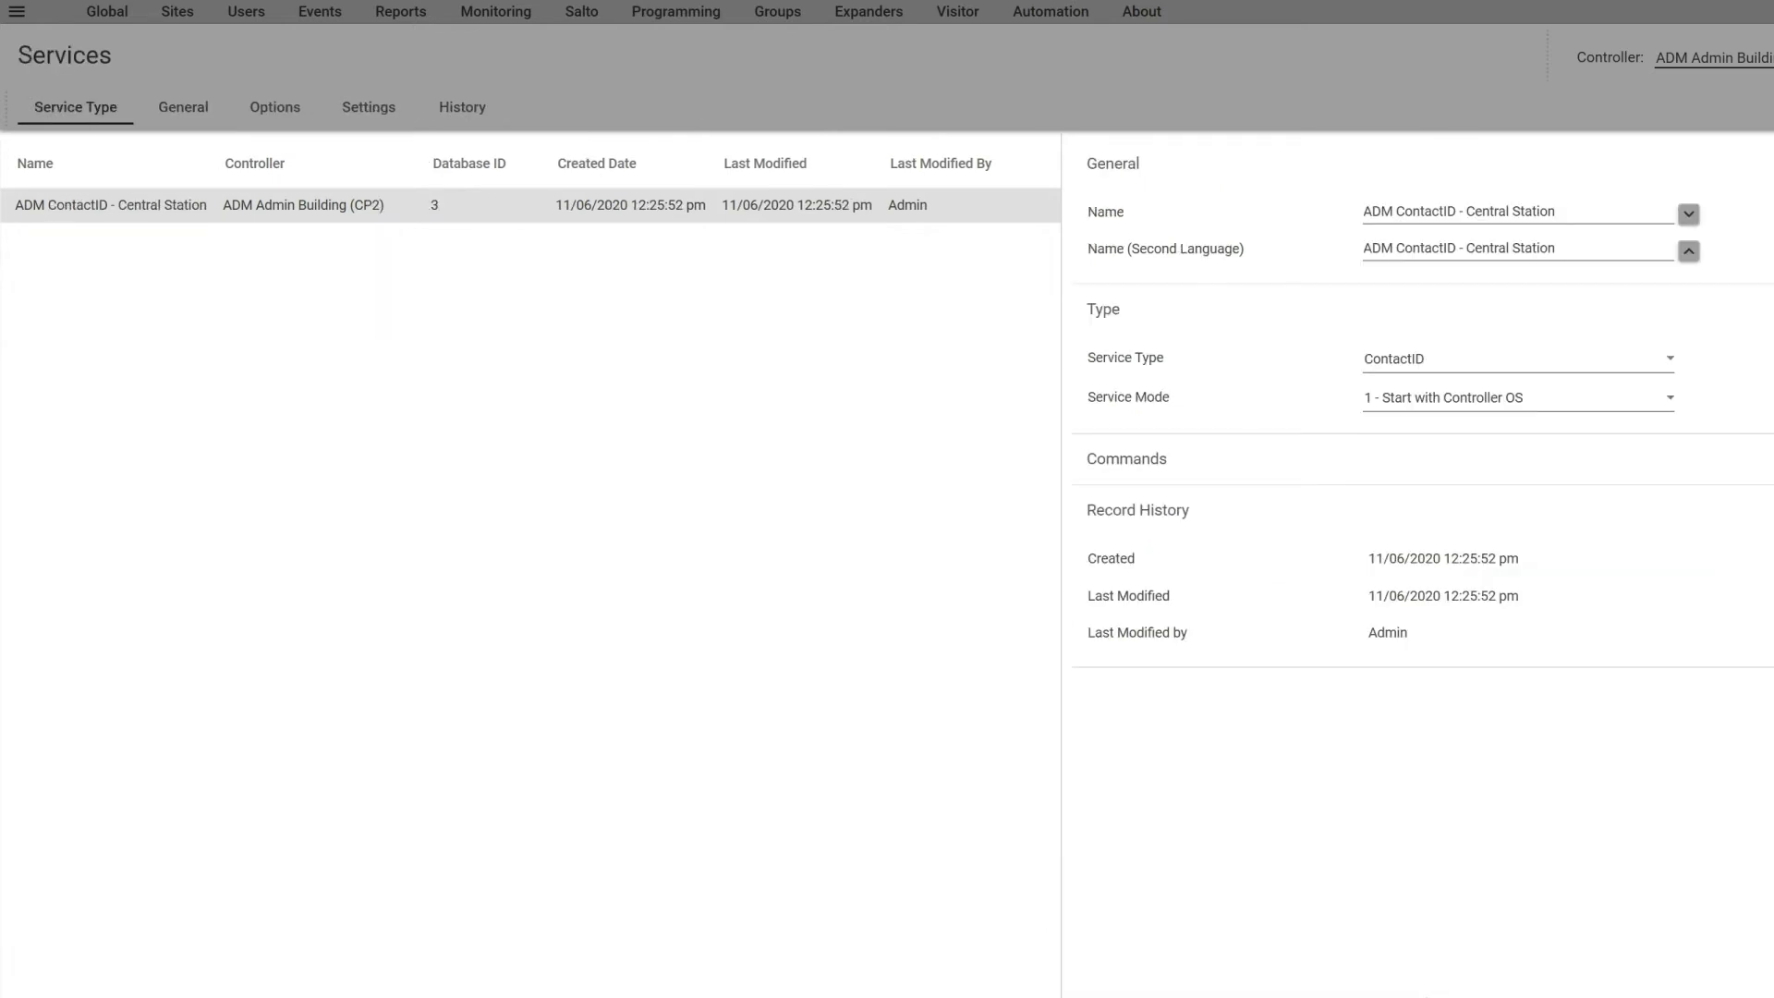
pyautogui.rightClick(170, 204)
pyautogui.click(230, 340)
# Step: Select controller ADM Admin Building (CP2) and review its command menu, such as Get Health Status
pyautogui.click(176, 13)
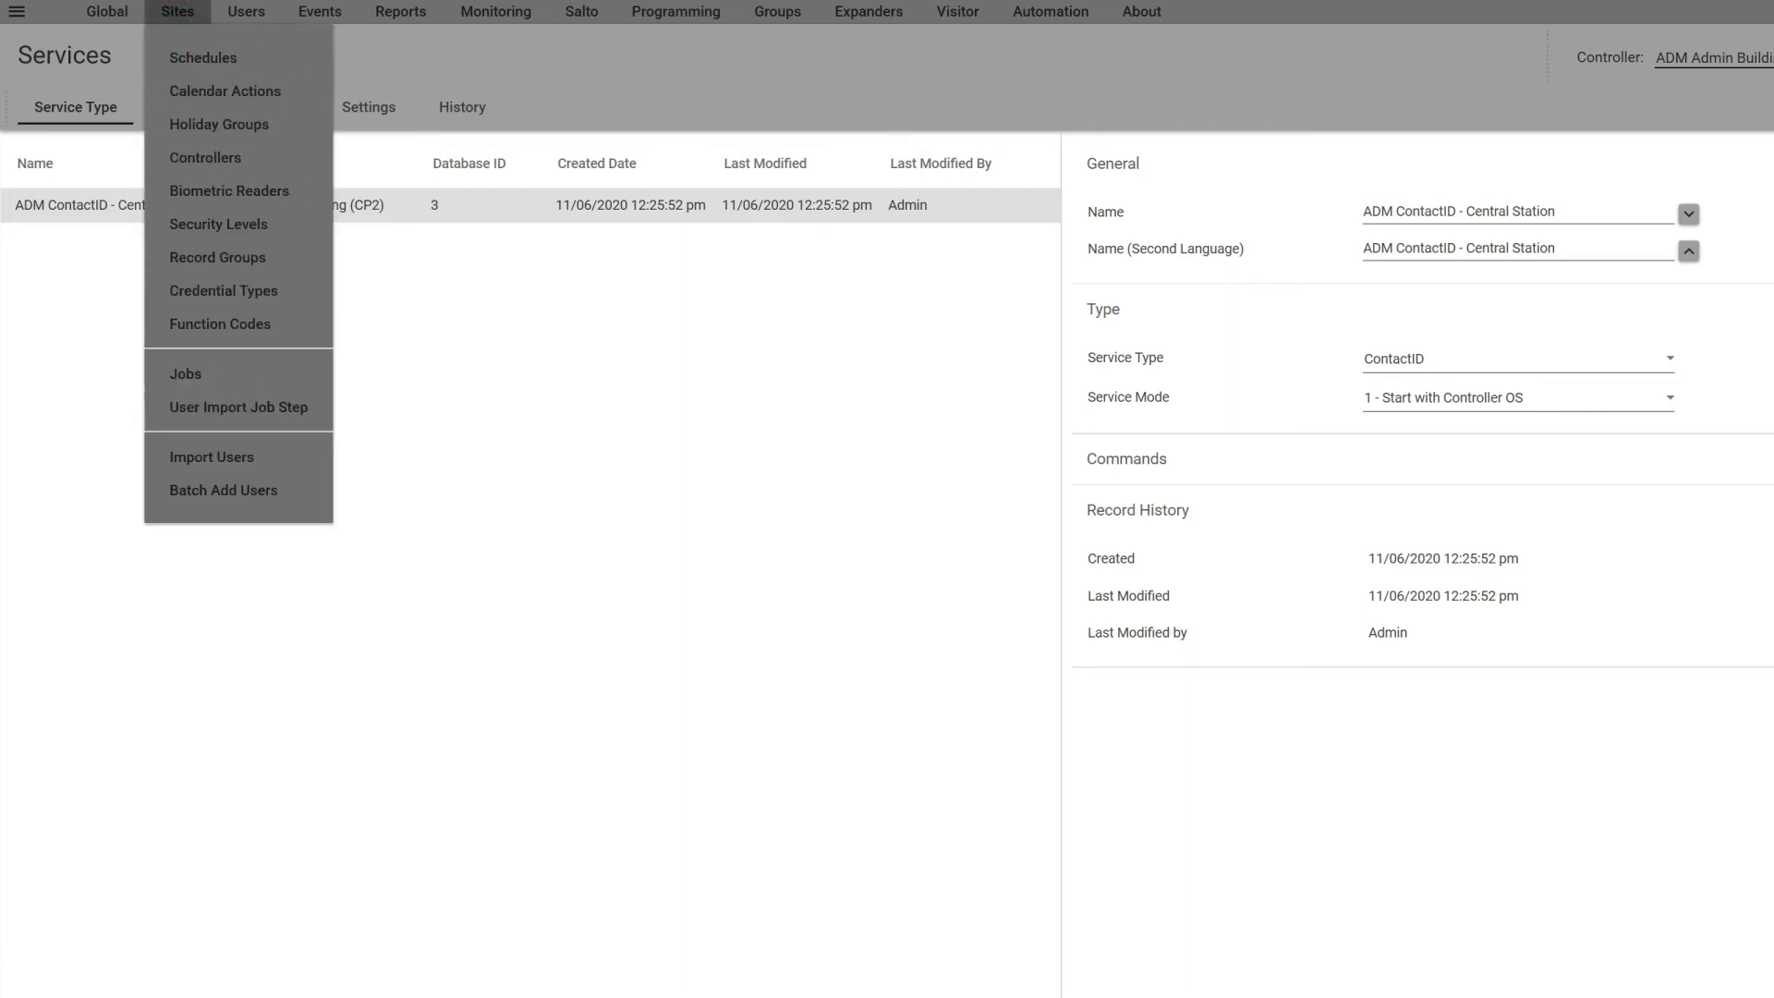
pyautogui.click(205, 157)
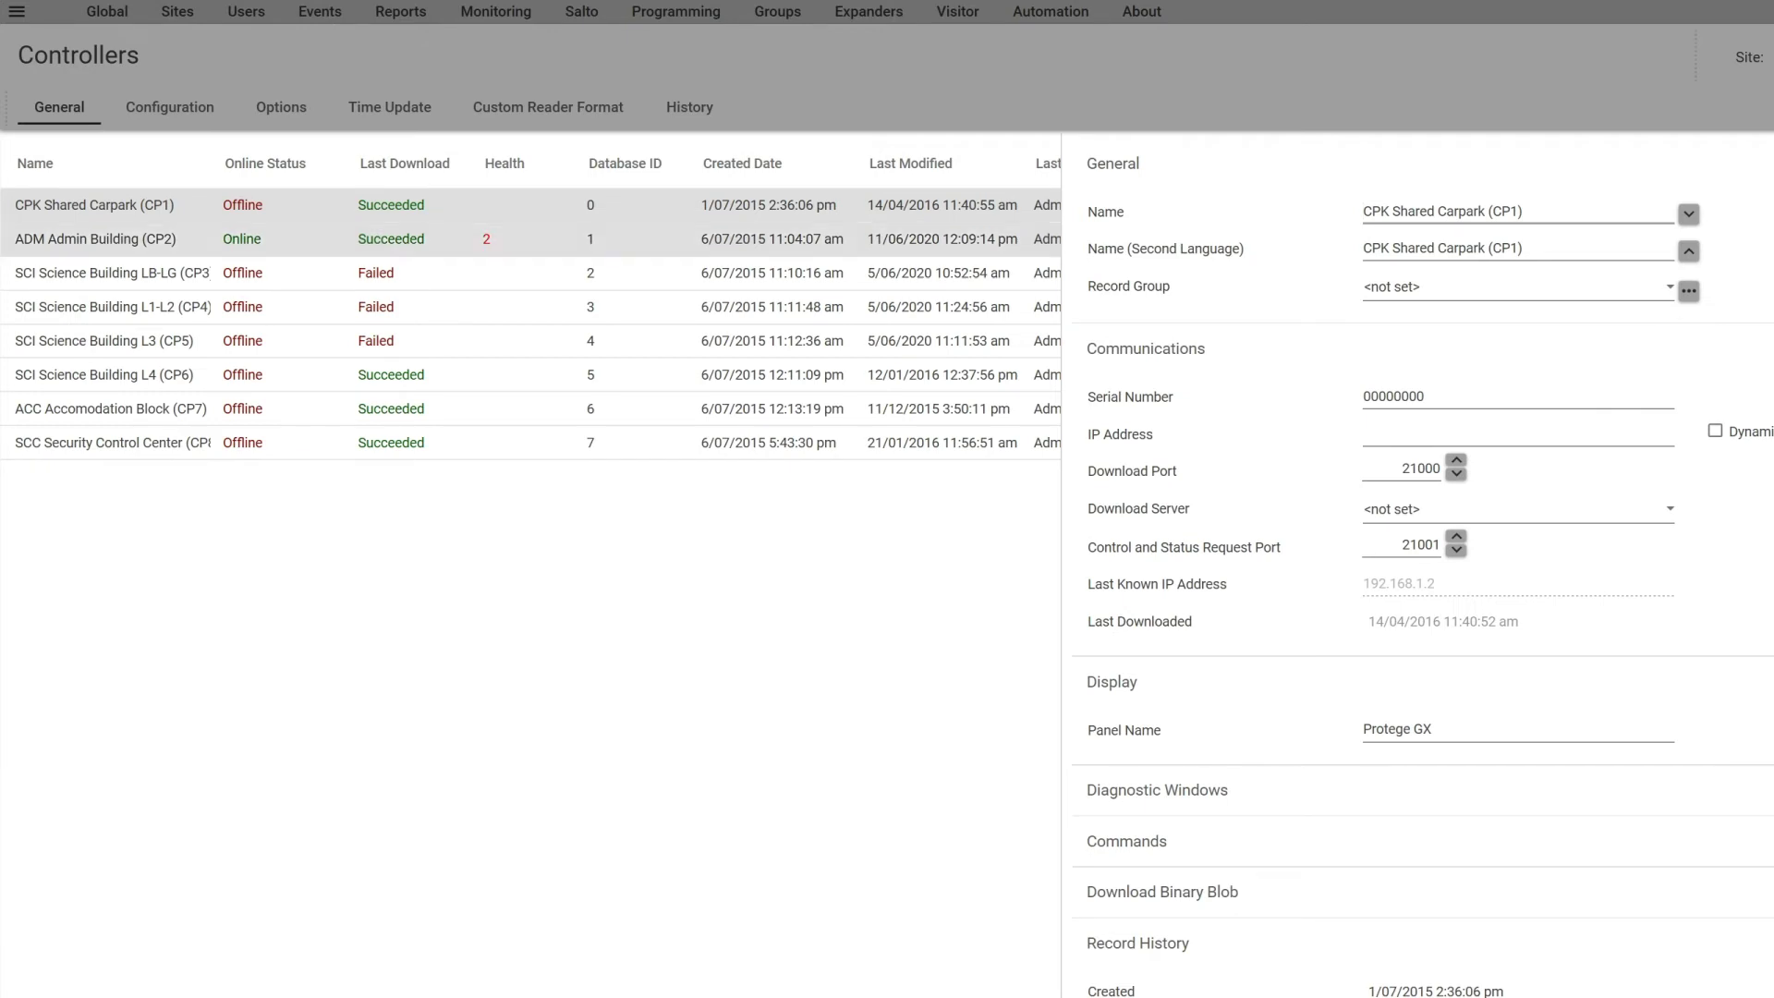
pyautogui.click(97, 239)
pyautogui.rightClick(97, 239)
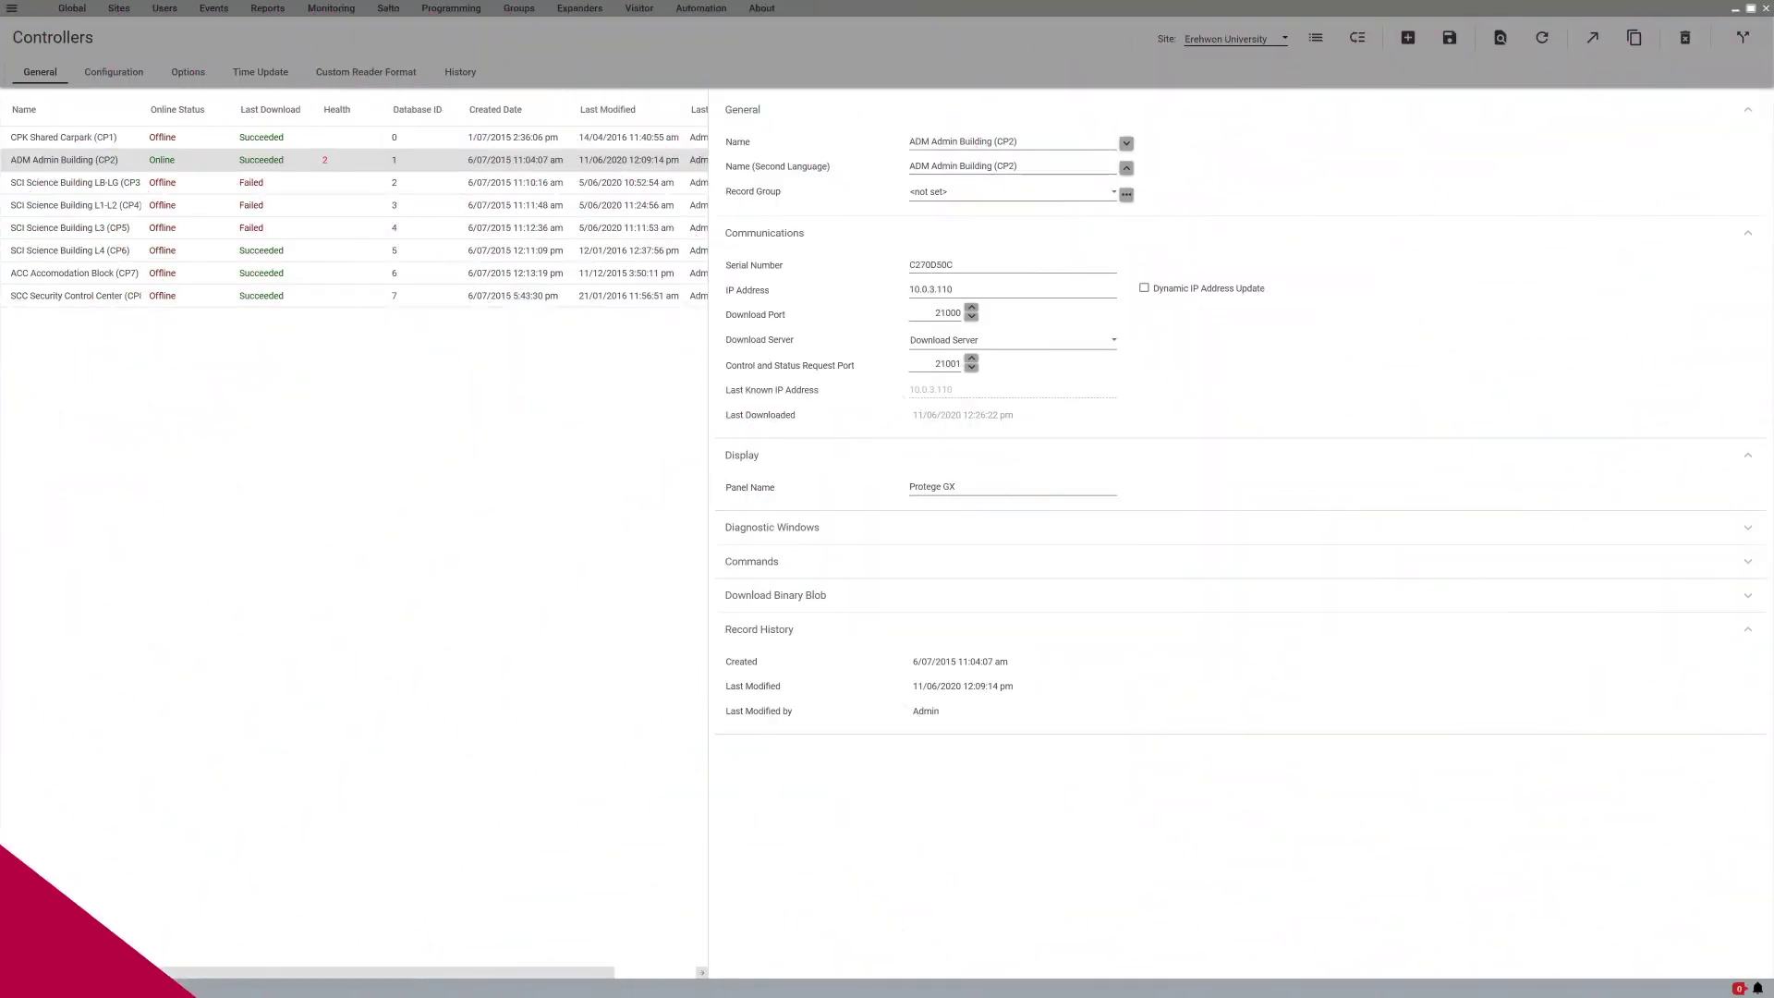
pyautogui.click(426, 10)
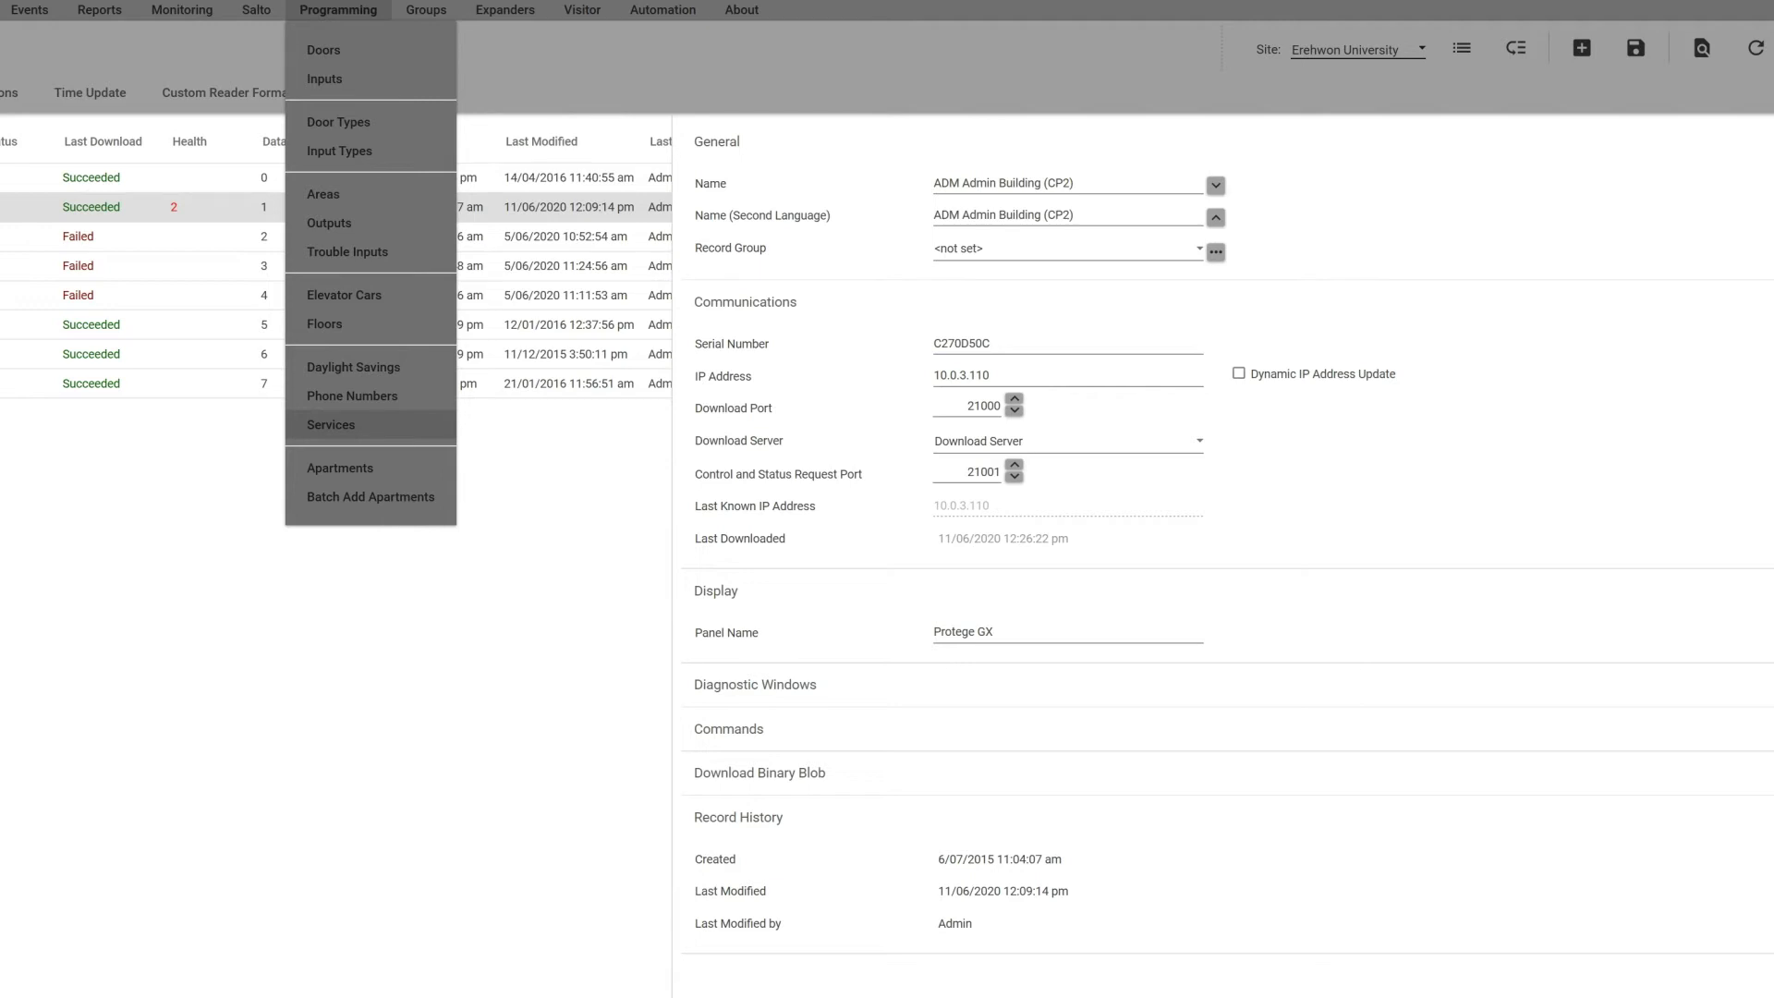
# Step: Add service 'ADM ReportIP - Central Station', type Report IP, mode '1 - Start with Controller OS'
pyautogui.click(330, 424)
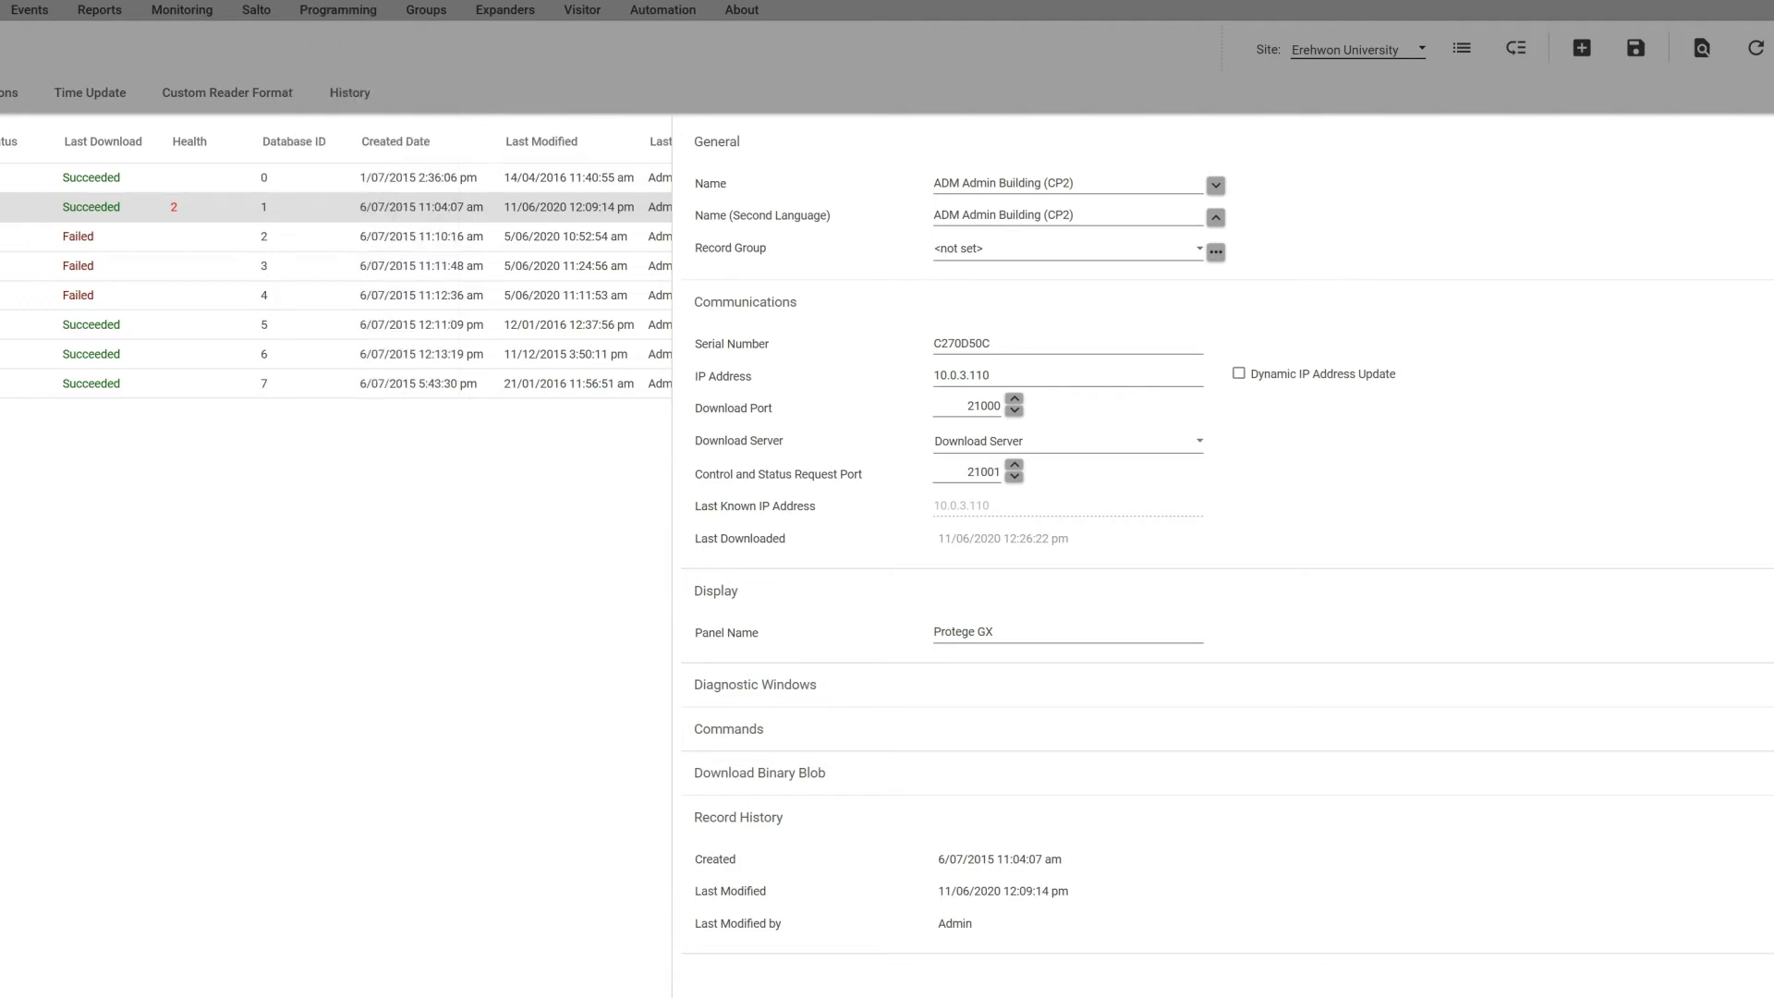
pyautogui.click(1582, 48)
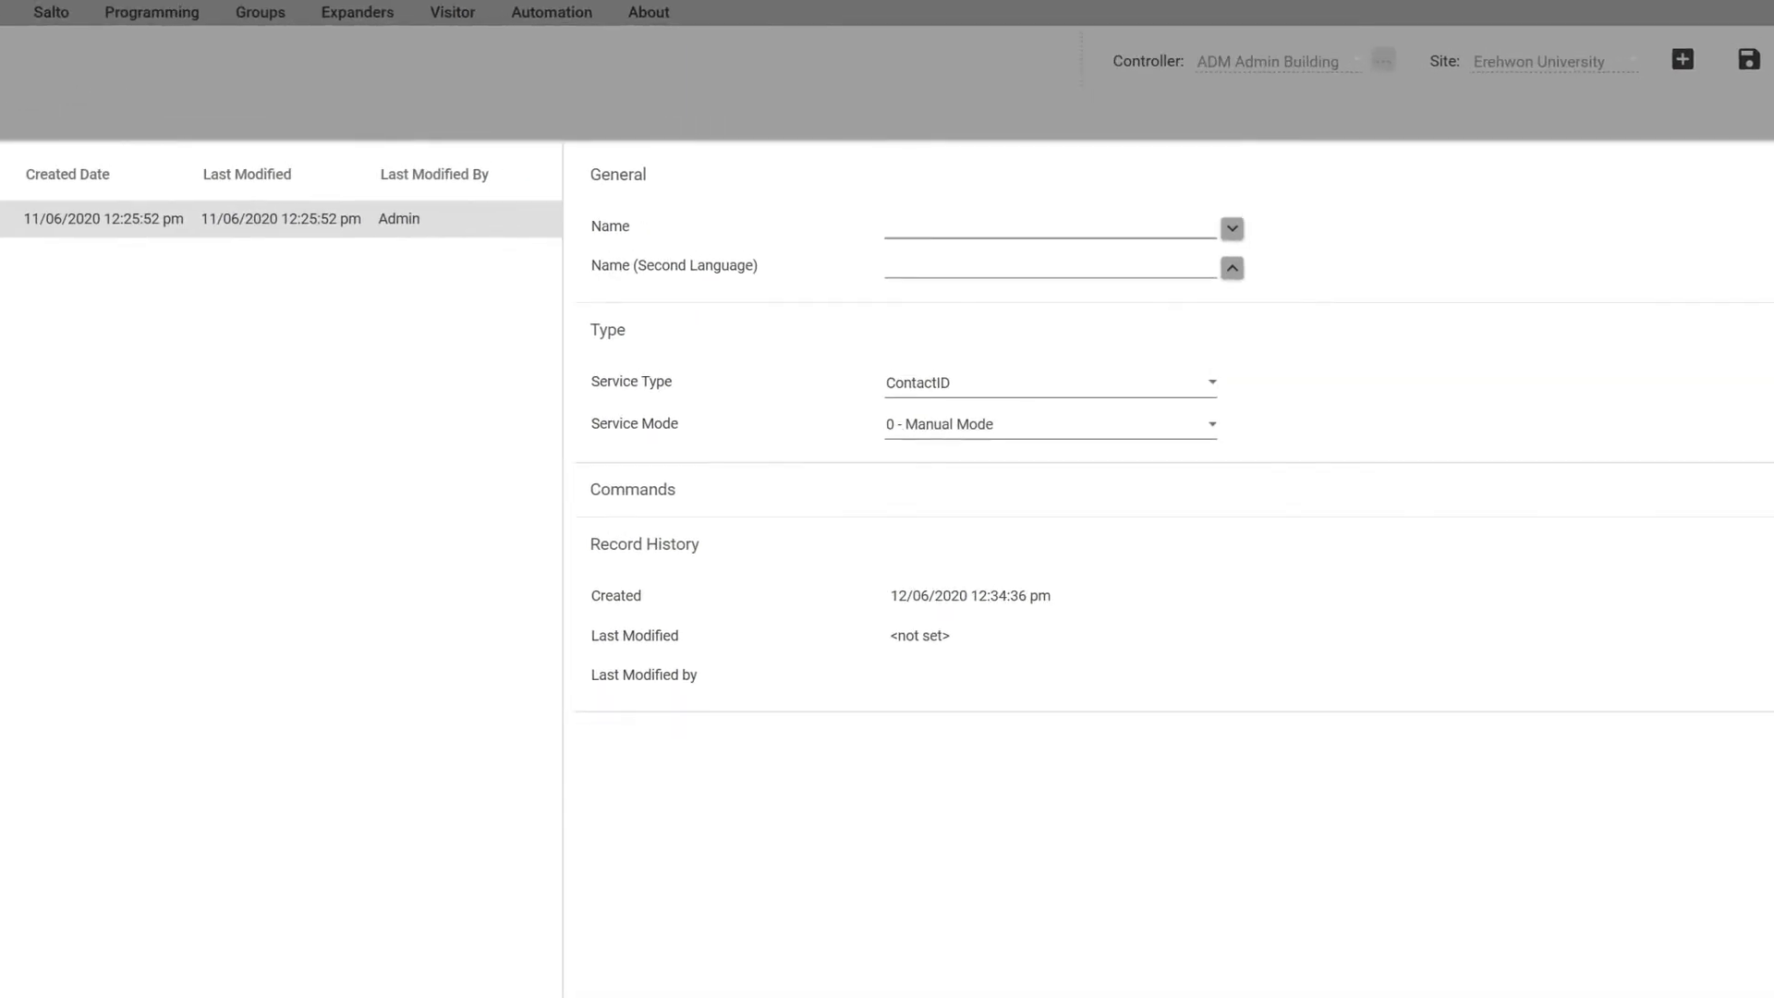
pyautogui.write('ADM ReportIP - Central Station')
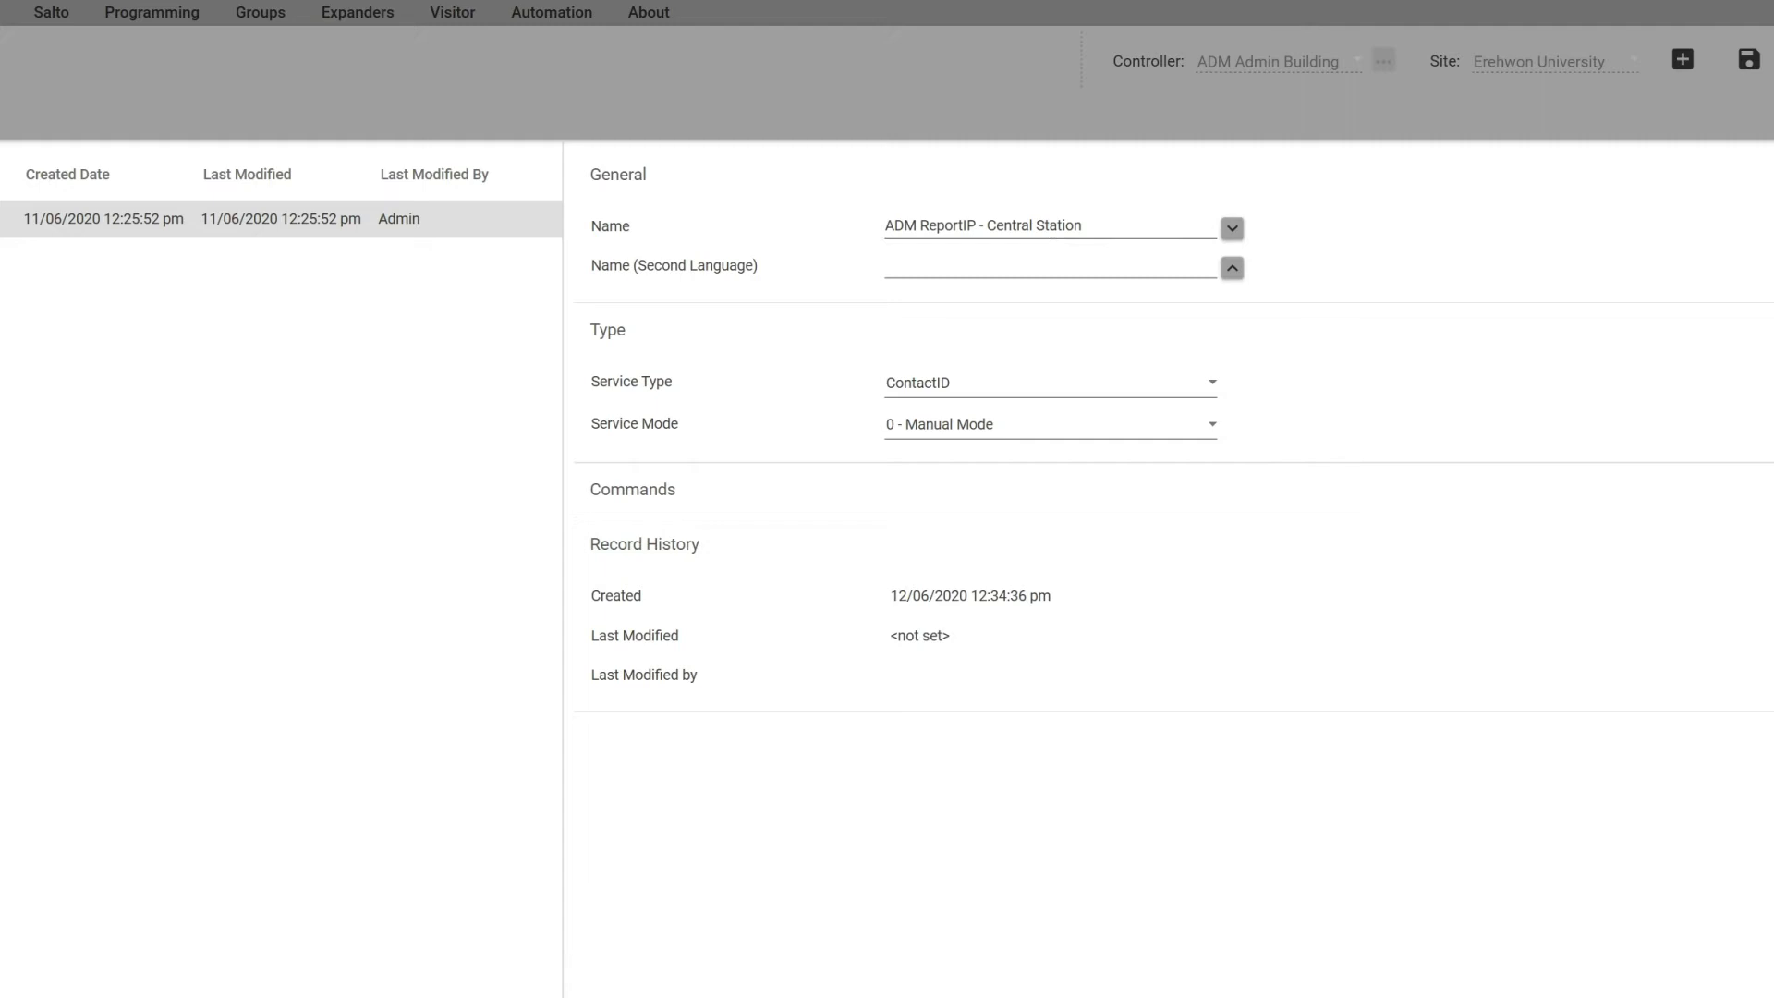
pyautogui.click(1213, 381)
pyautogui.click(913, 663)
pyautogui.click(1212, 424)
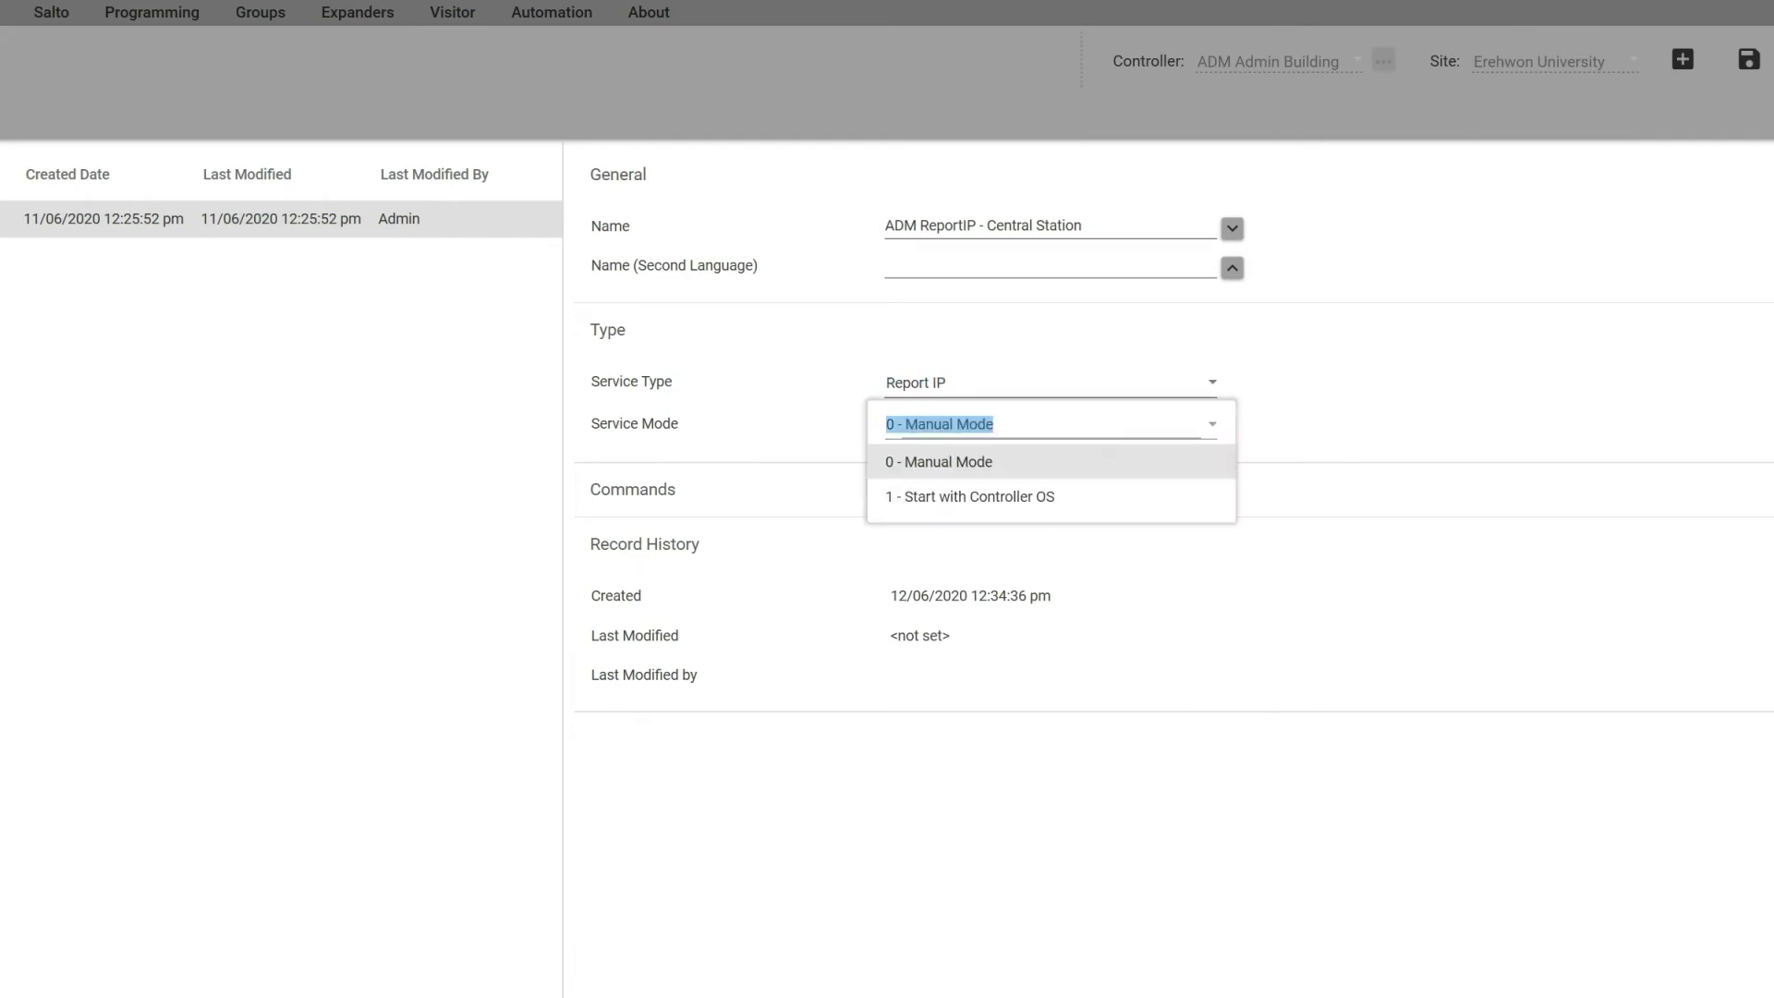
pyautogui.click(1160, 497)
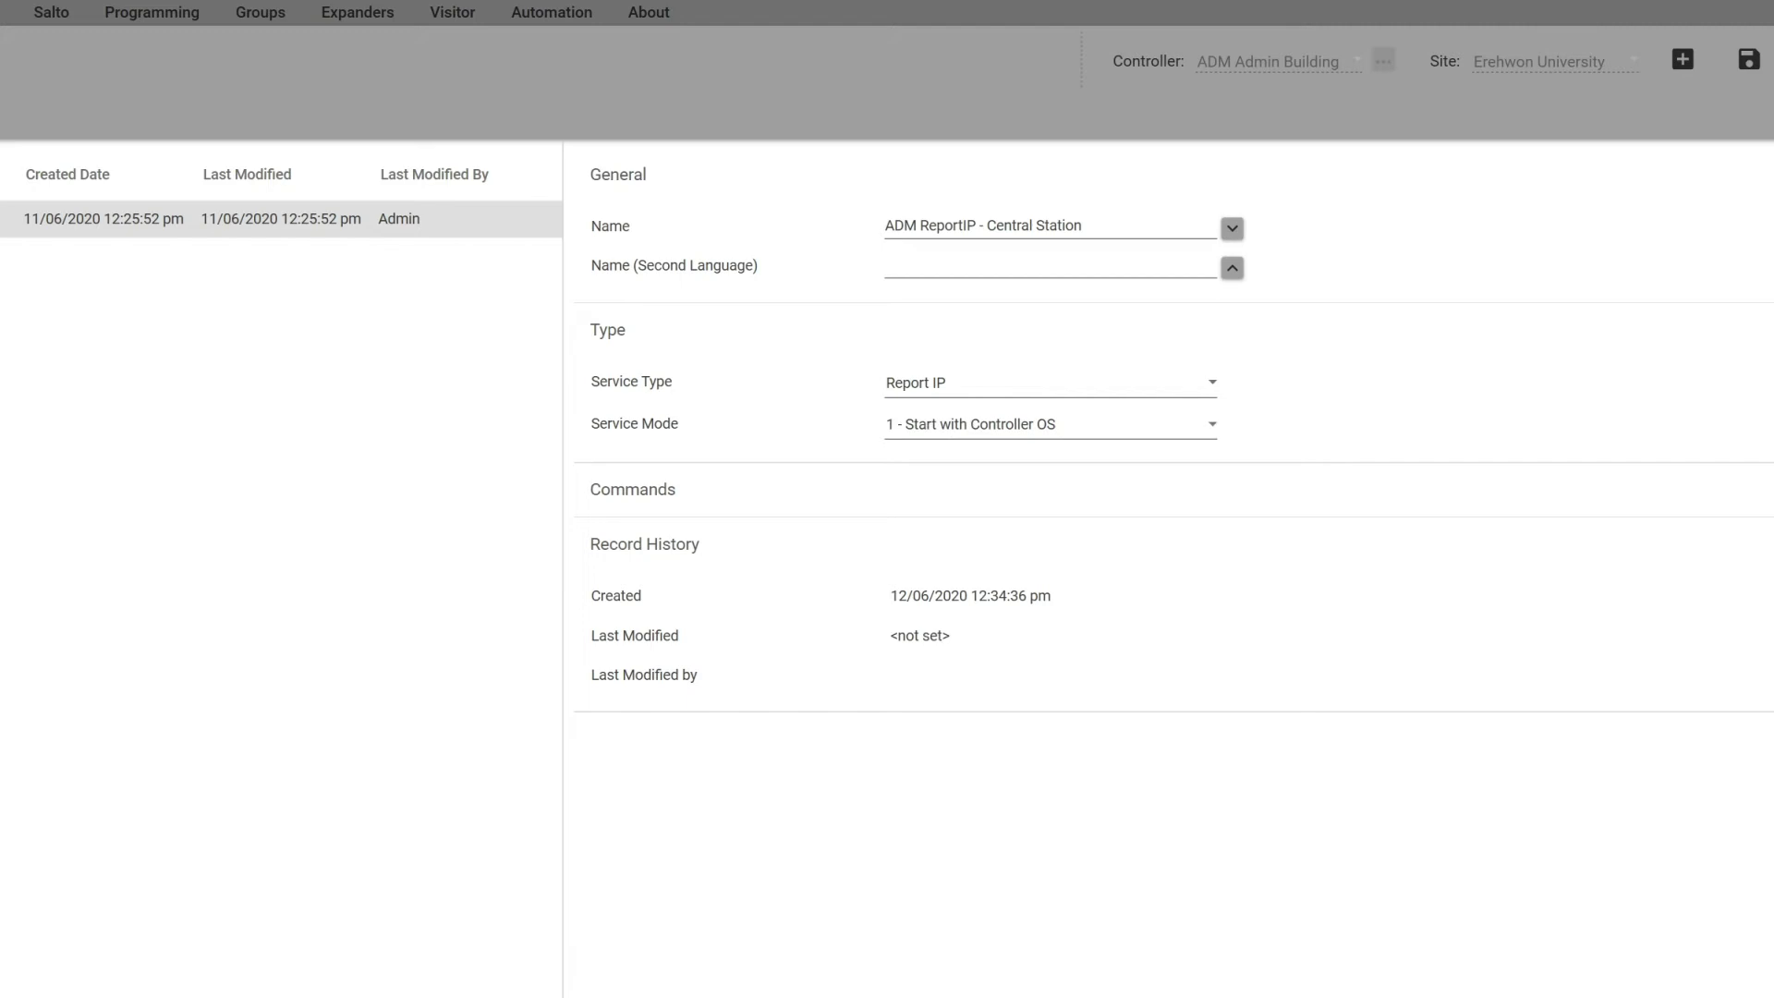
# Step: Enter the client code, choose Armor IP (TCP) Encrypted protocol and AES 256 Bit encryption
pyautogui.click(191, 115)
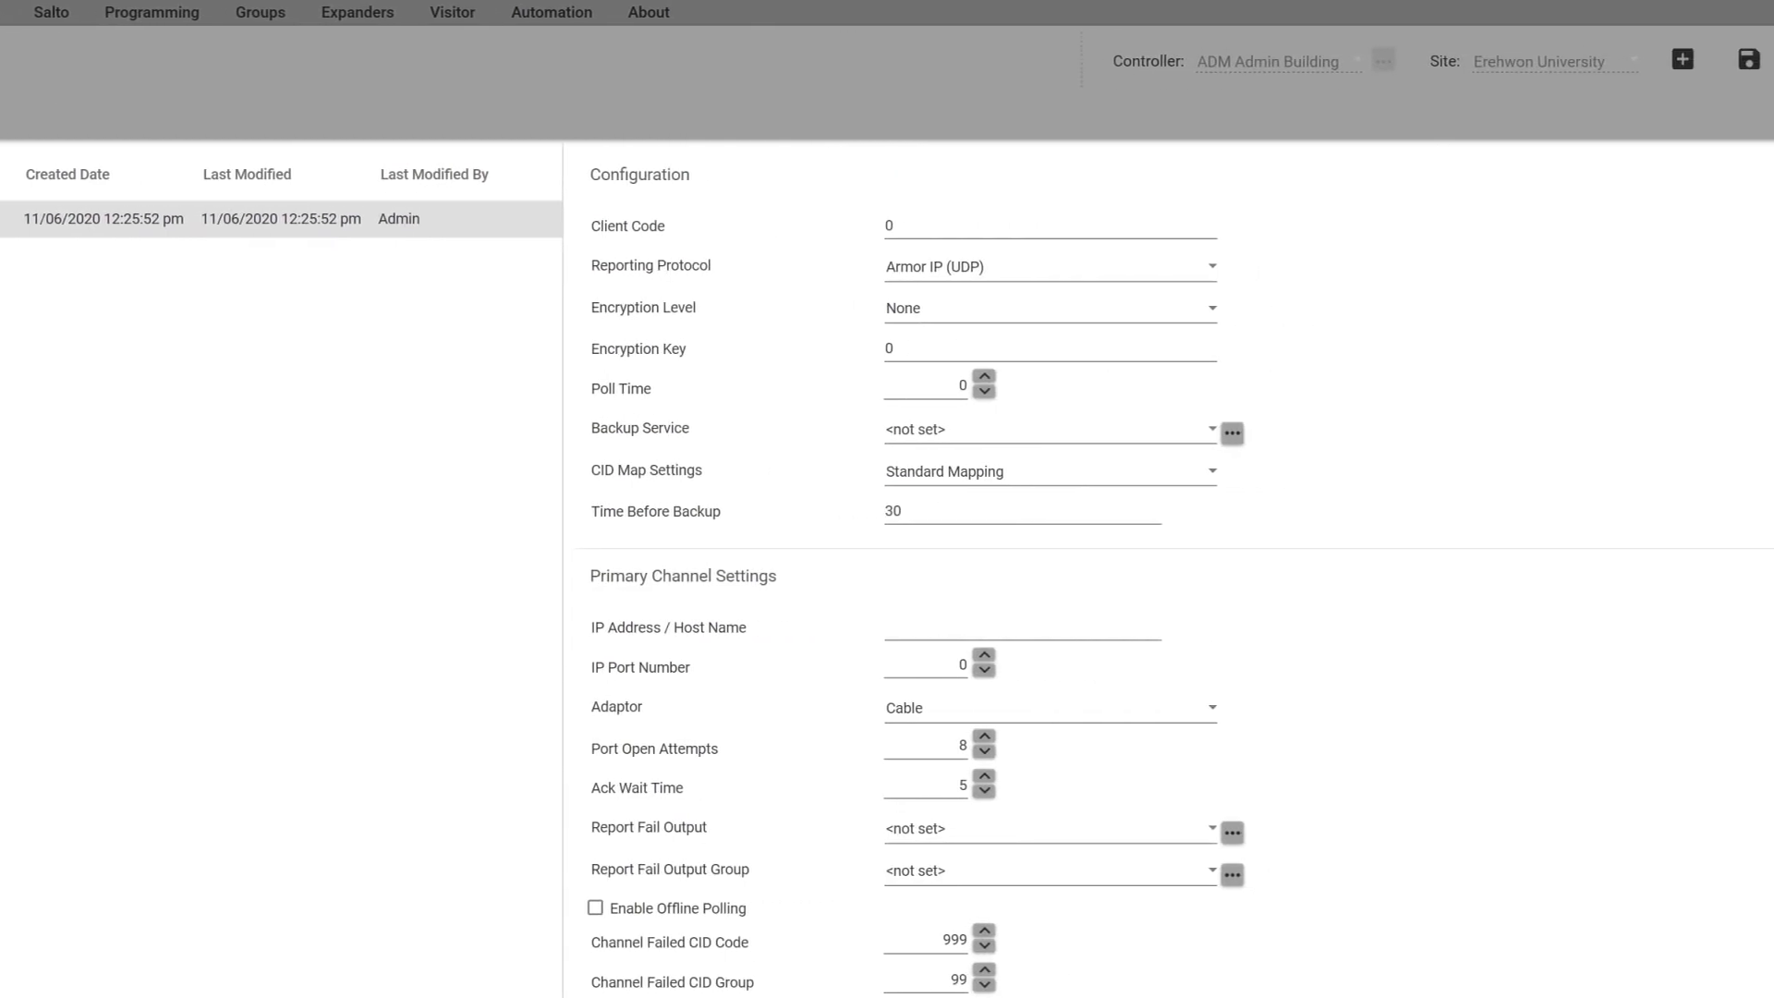
pyautogui.click(889, 226)
pyautogui.write('1234')
pyautogui.click(1213, 265)
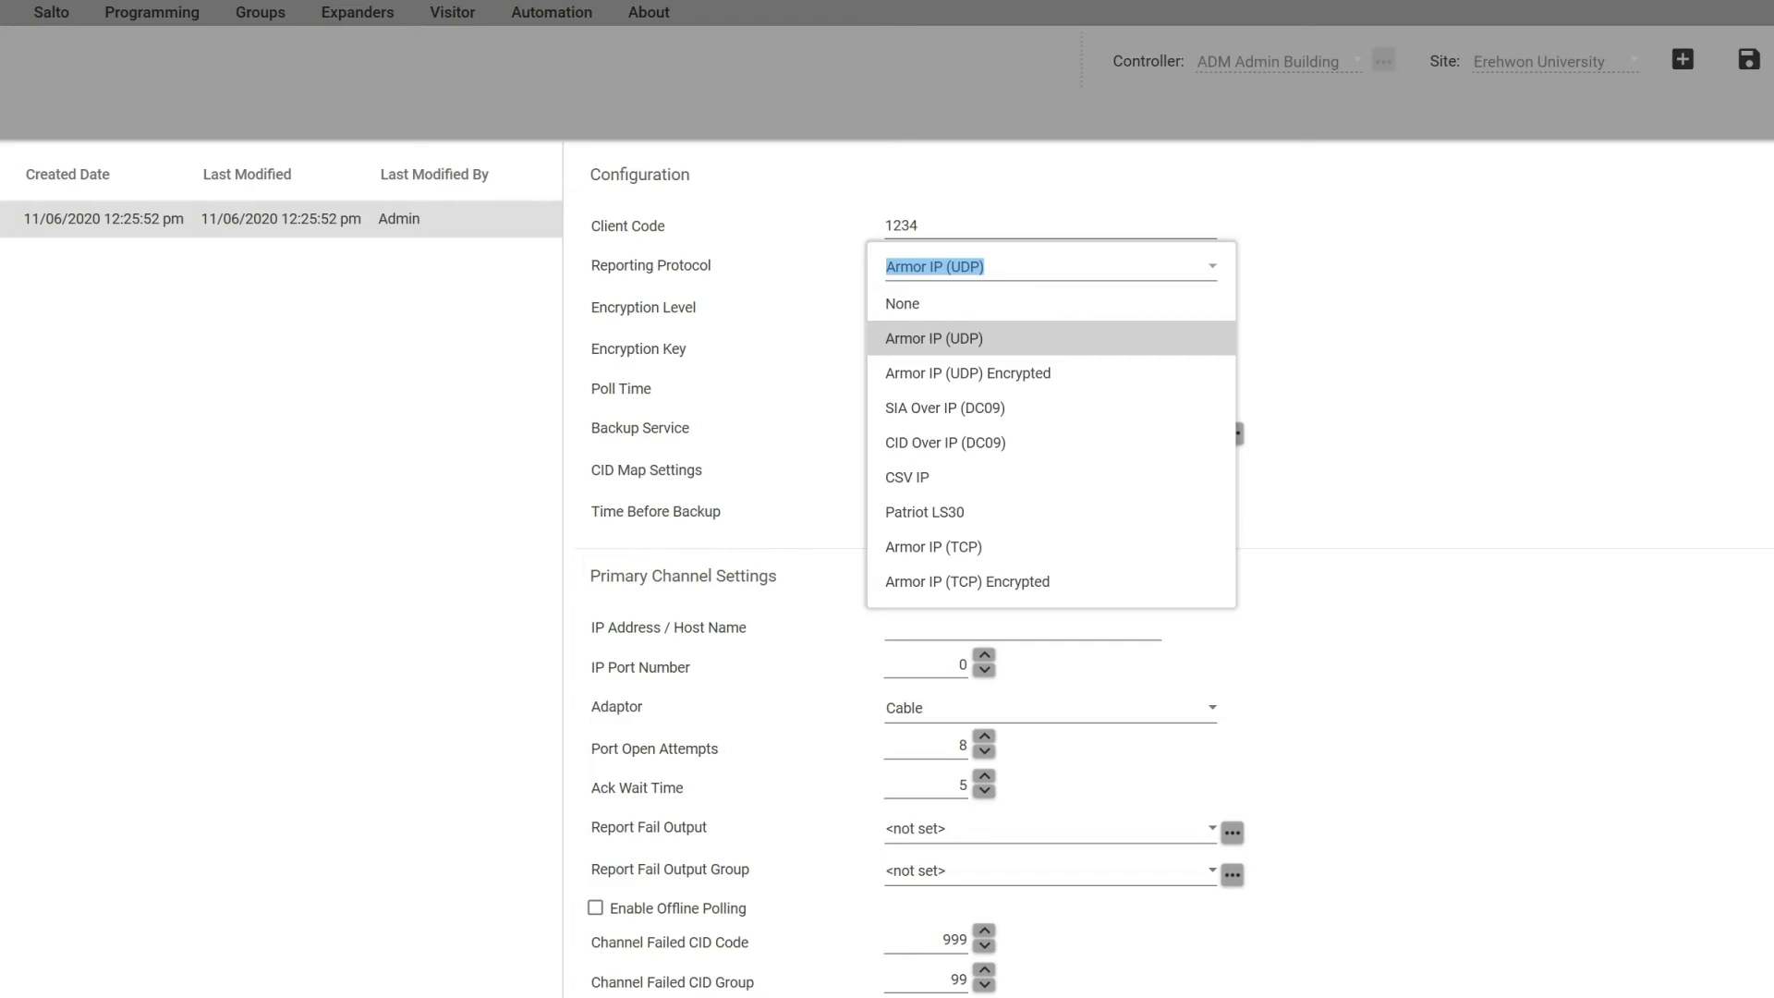
pyautogui.click(961, 582)
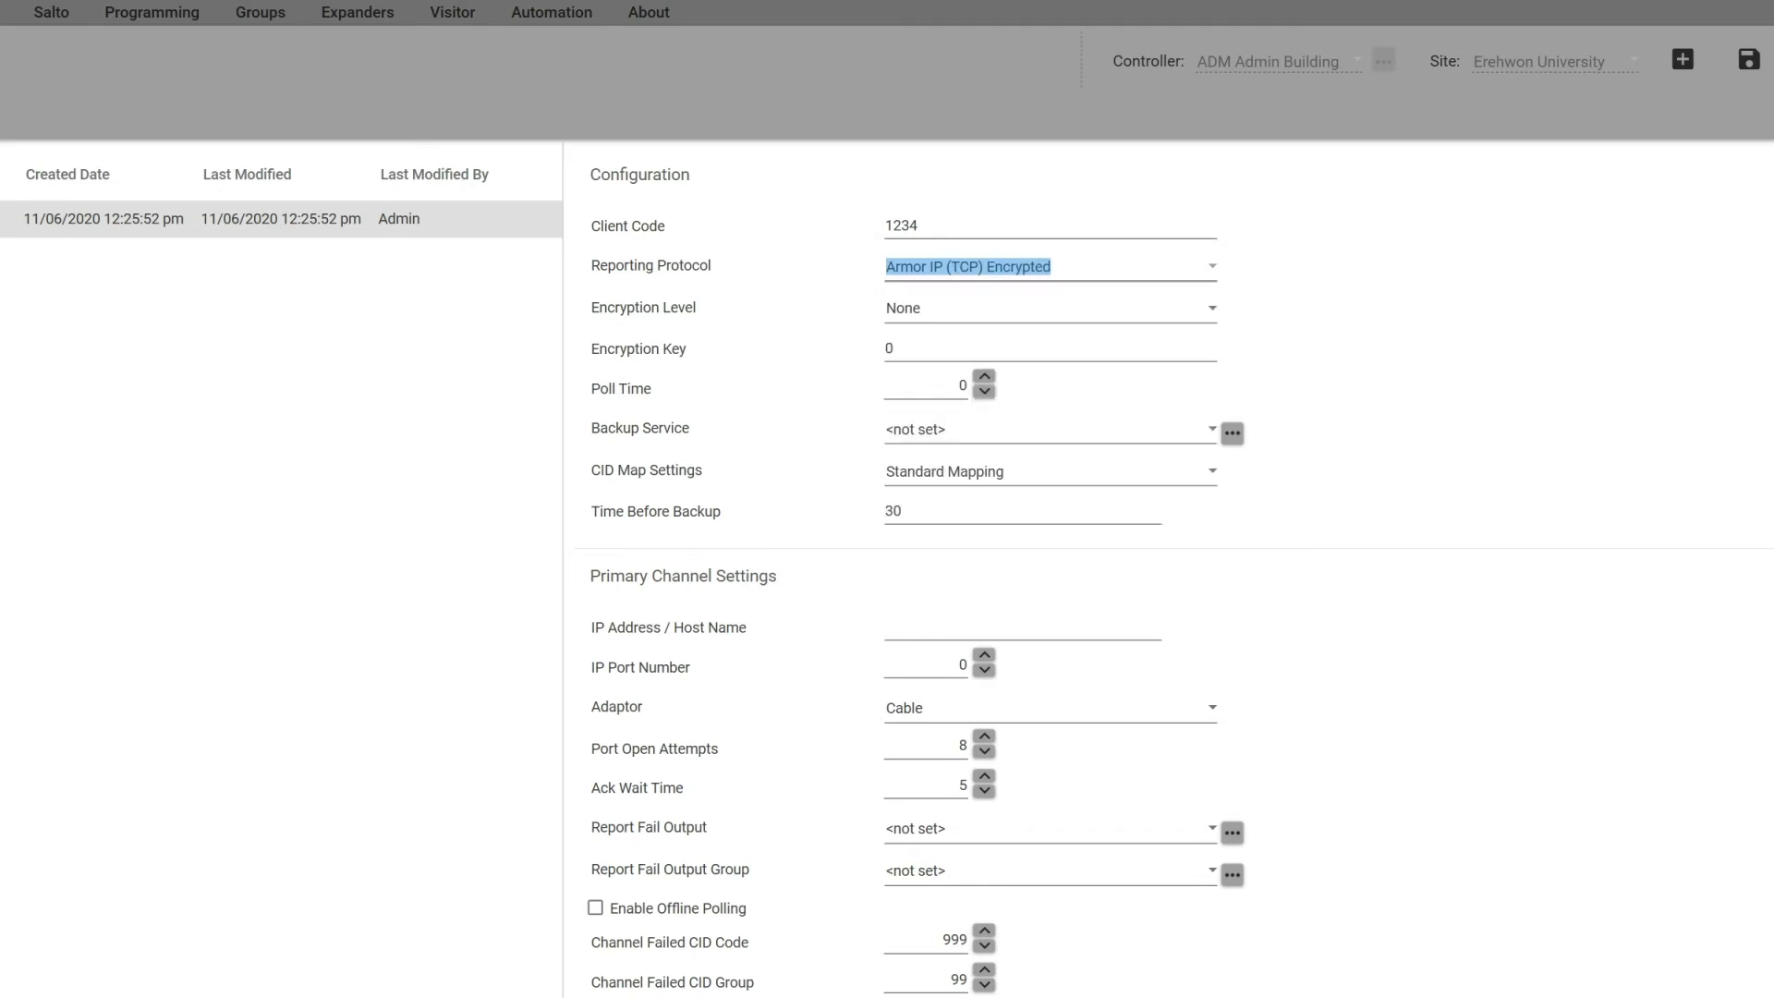
pyautogui.click(1212, 307)
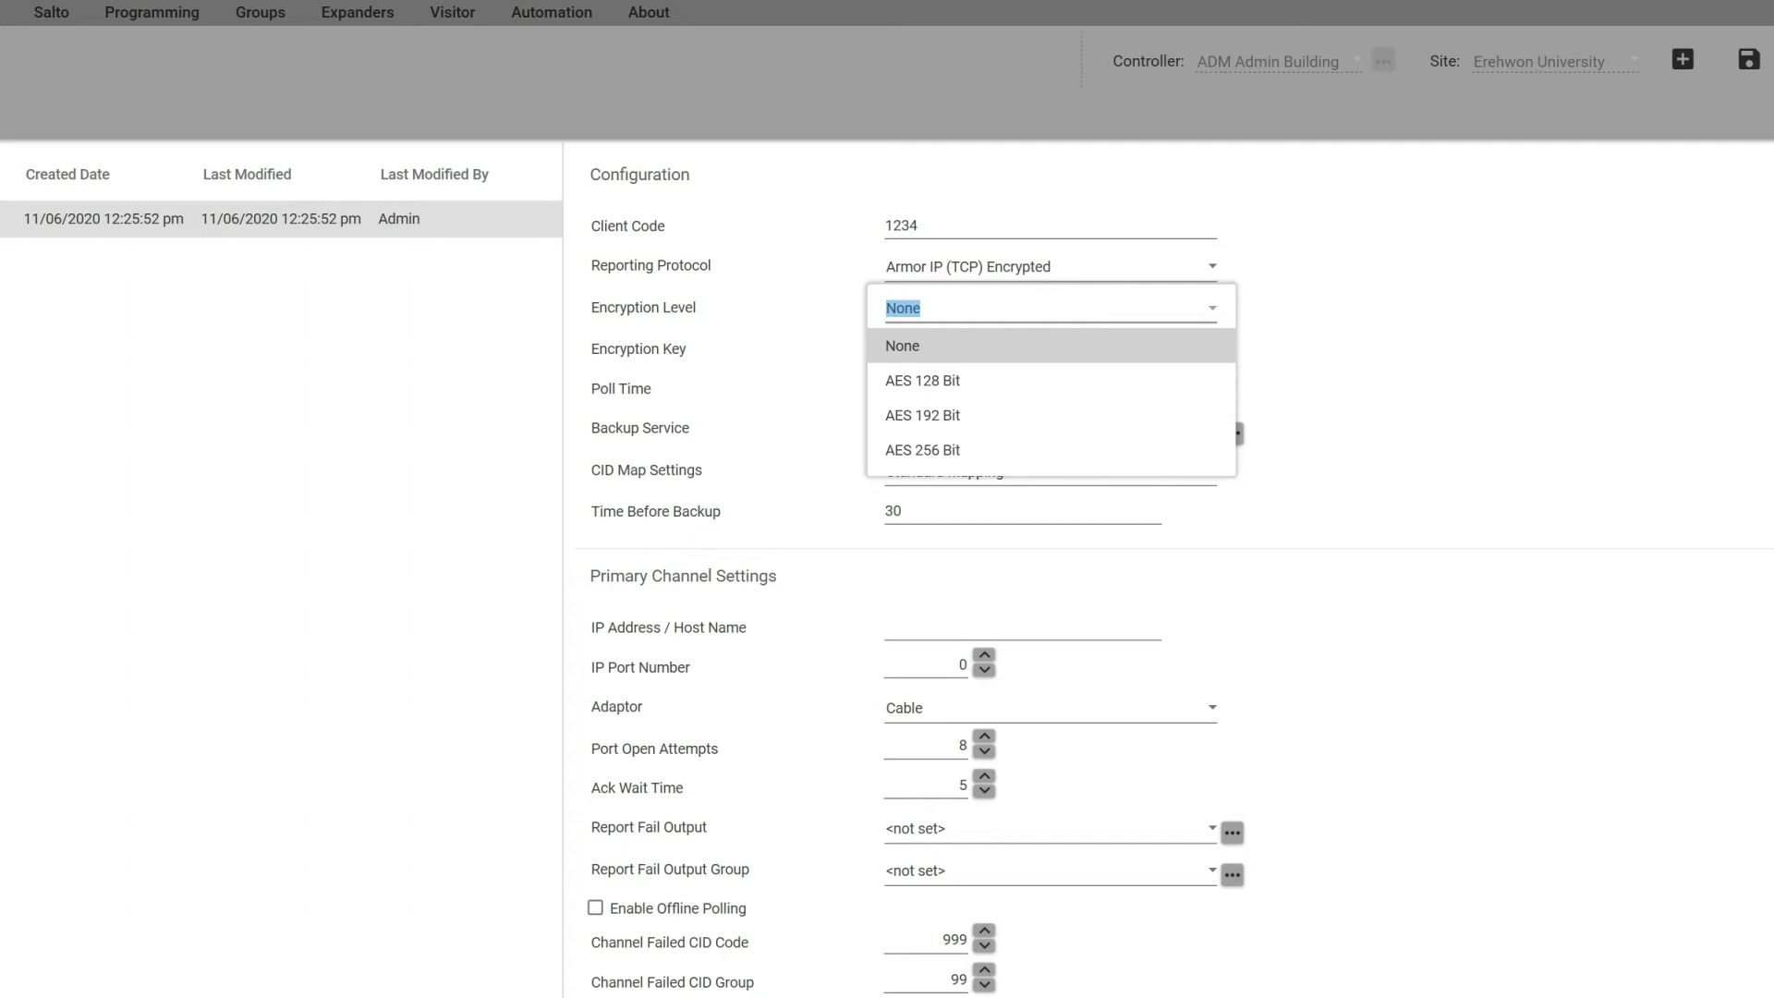
pyautogui.click(903, 449)
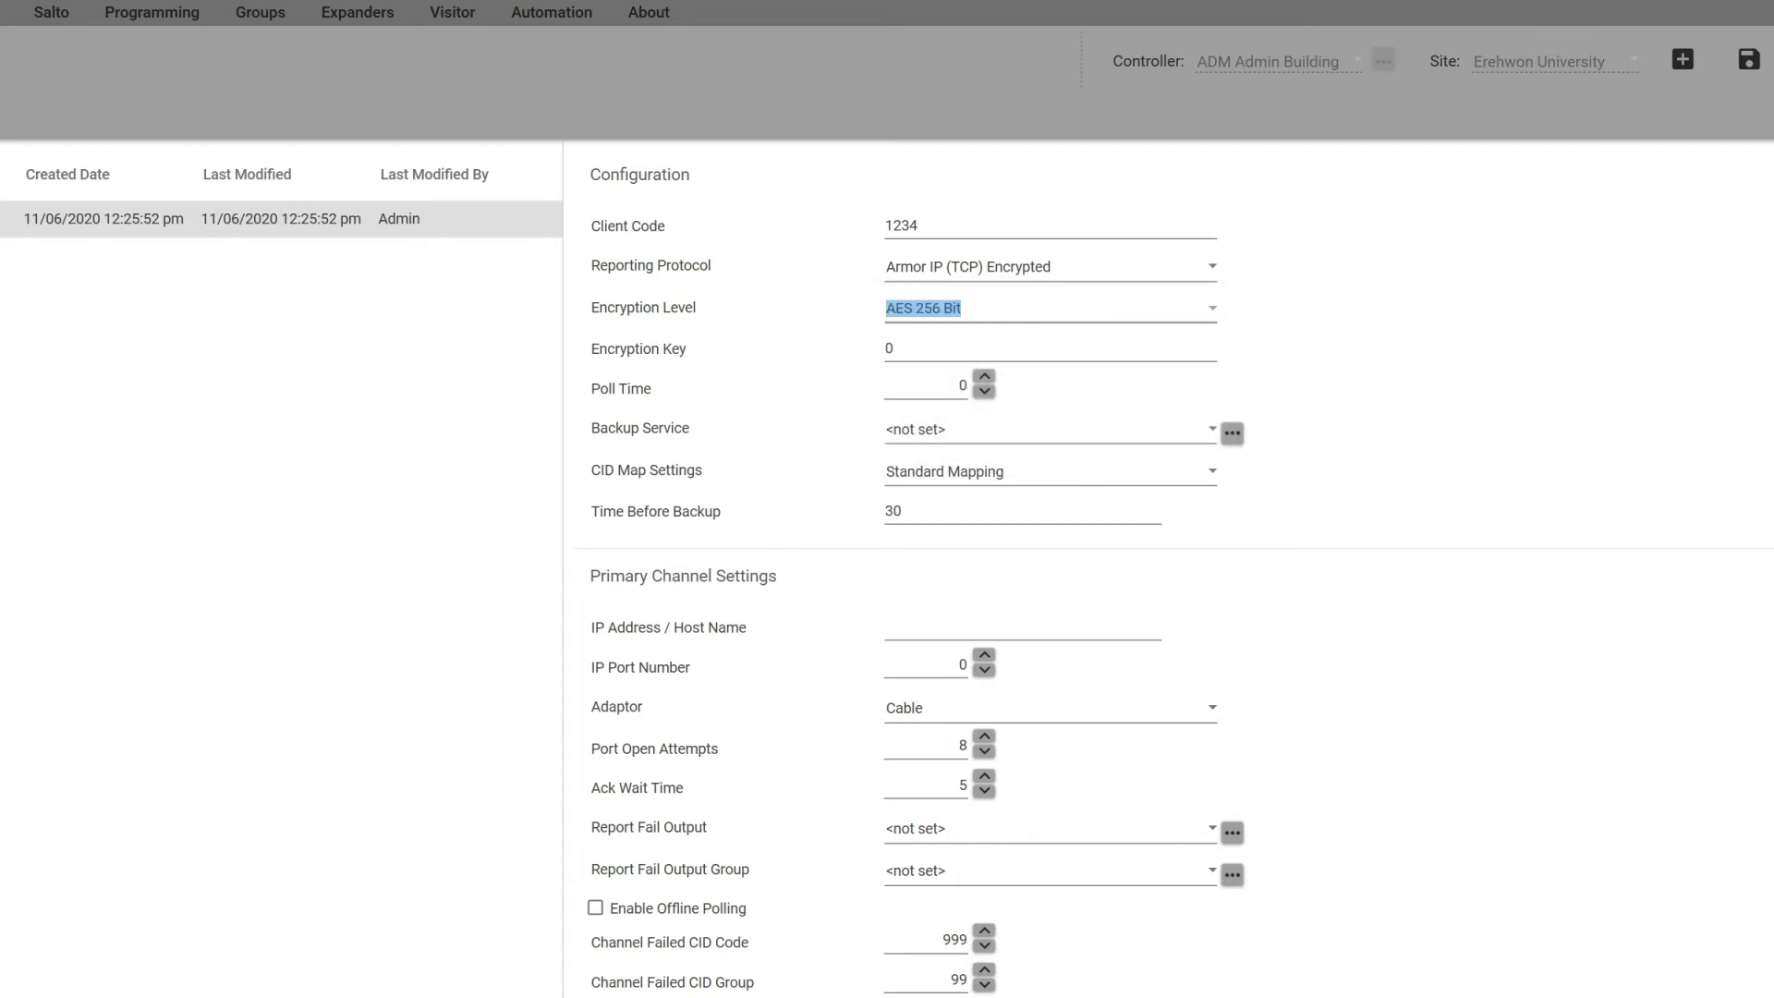
# Step: Enter the encryption key, set poll time 90 and backup service ADM ContactID - Central Station
pyautogui.press('Tab')
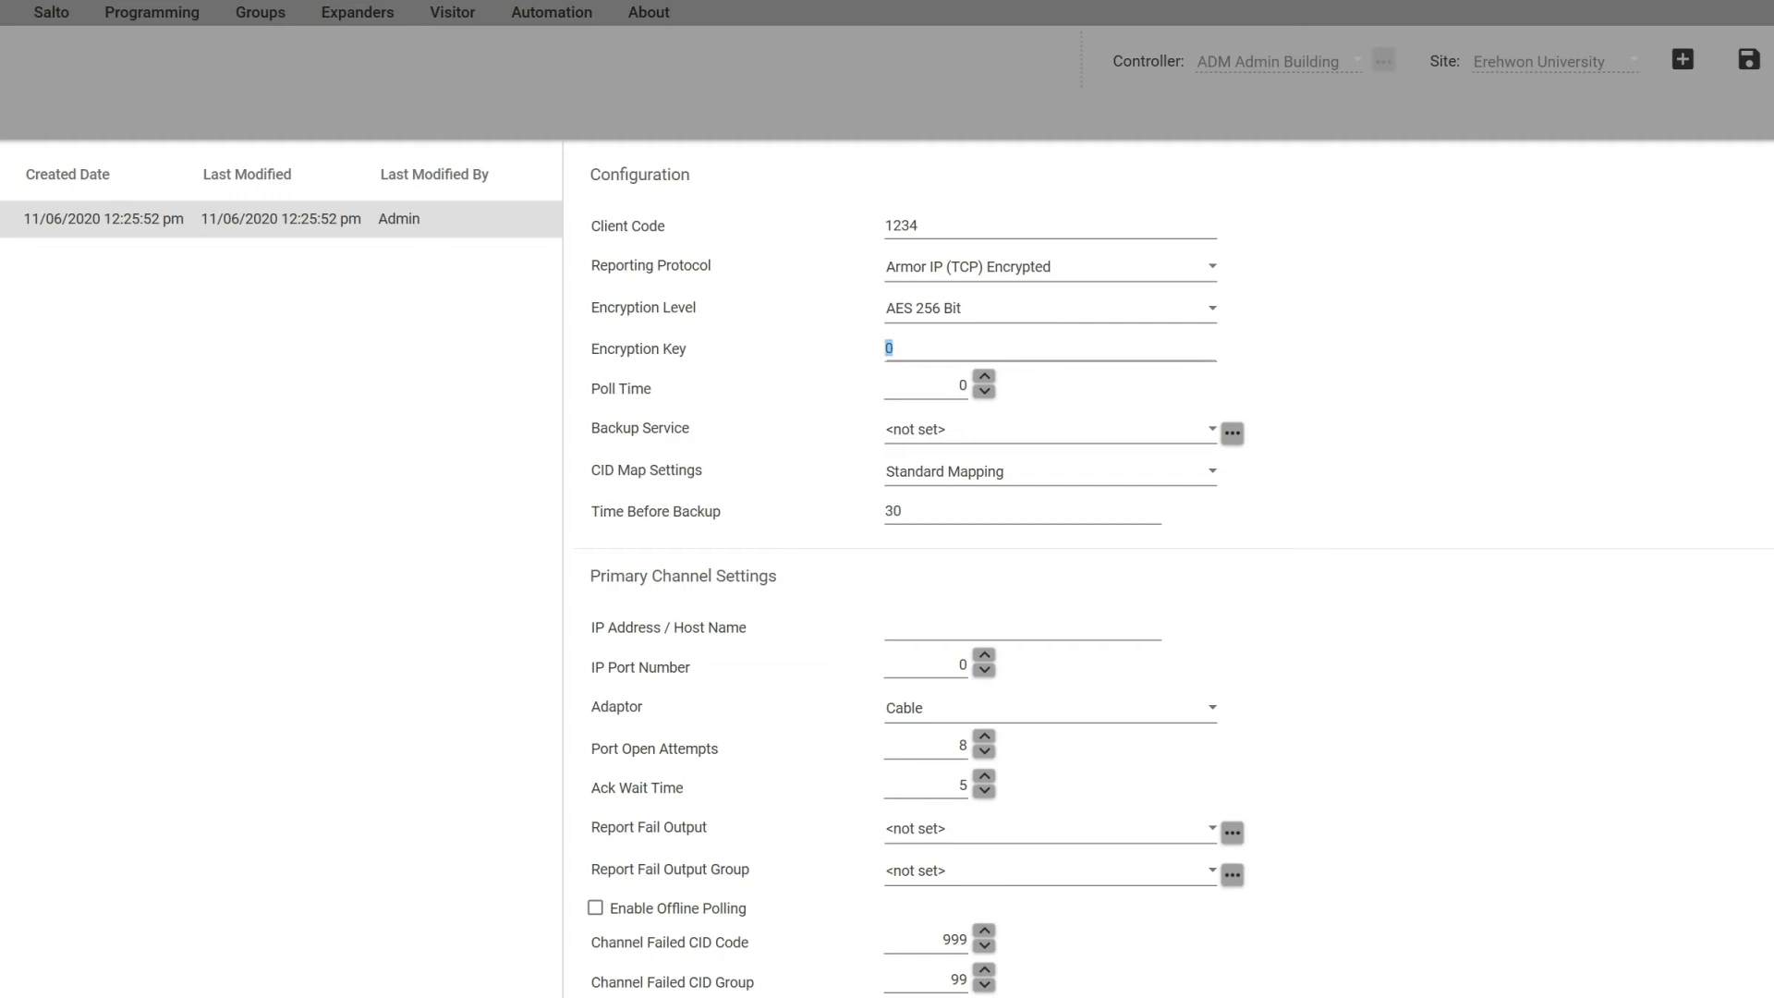
pyautogui.write('12345654321')
pyautogui.press('Tab')
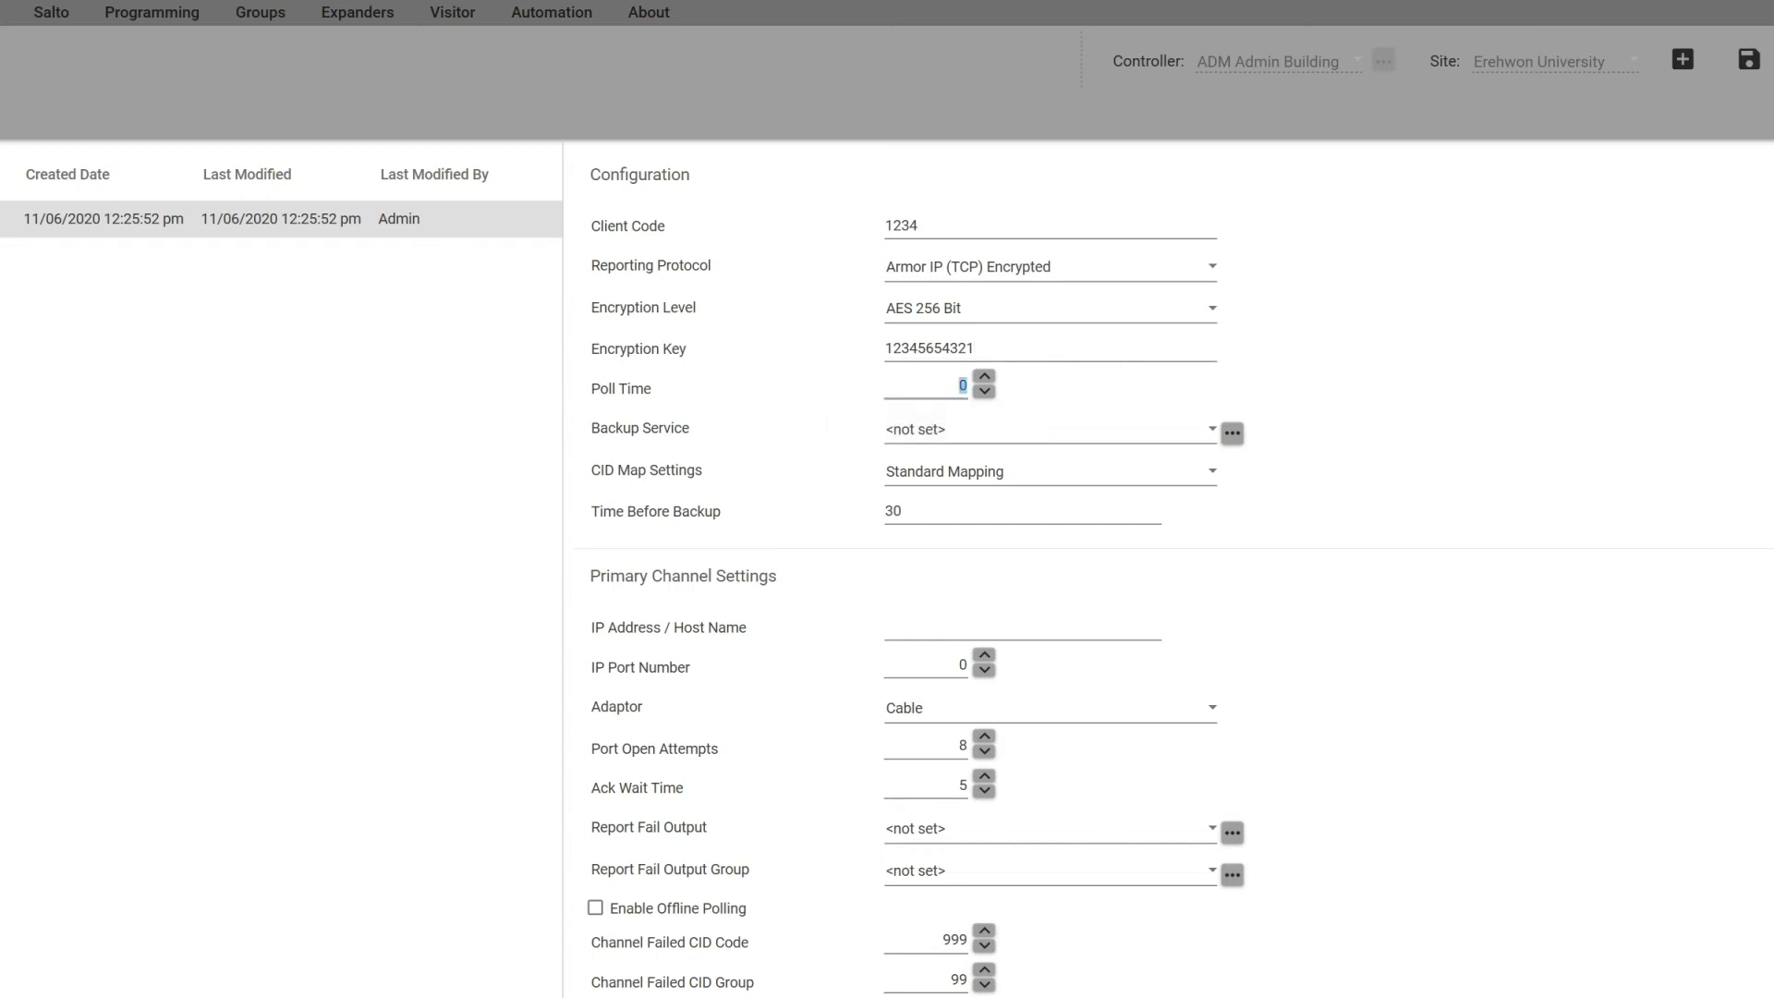
pyautogui.write('90')
pyautogui.click(1211, 429)
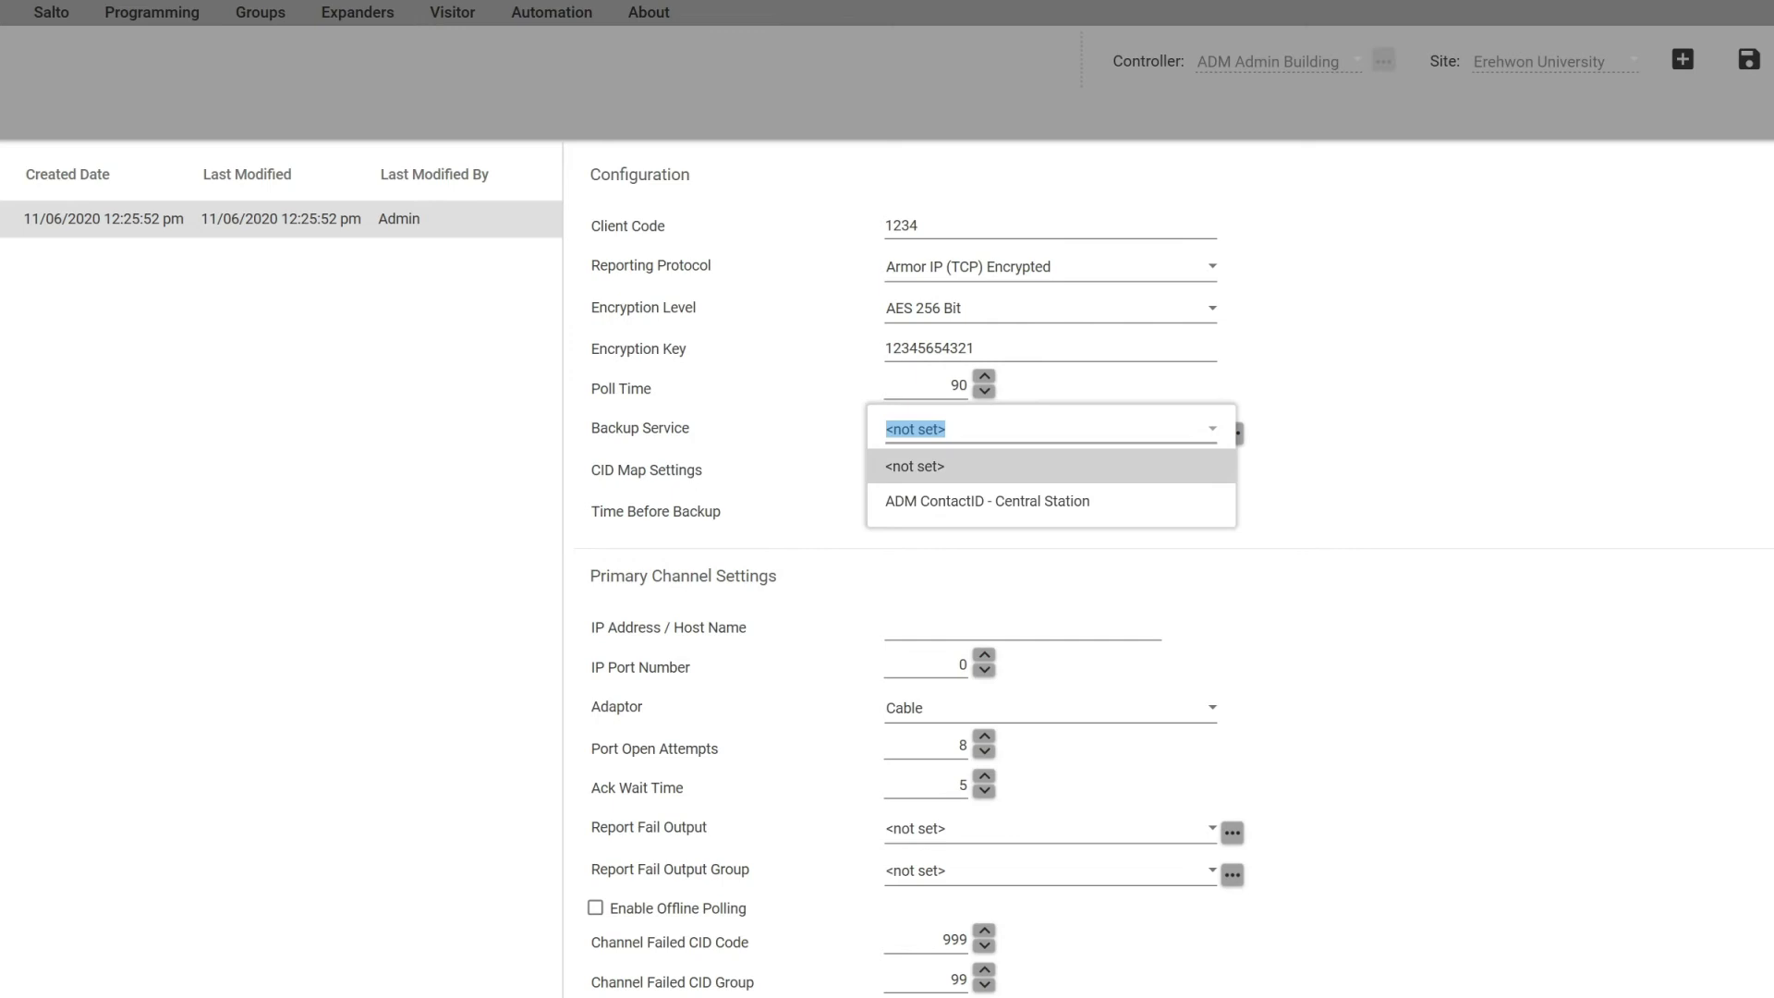
pyautogui.click(987, 502)
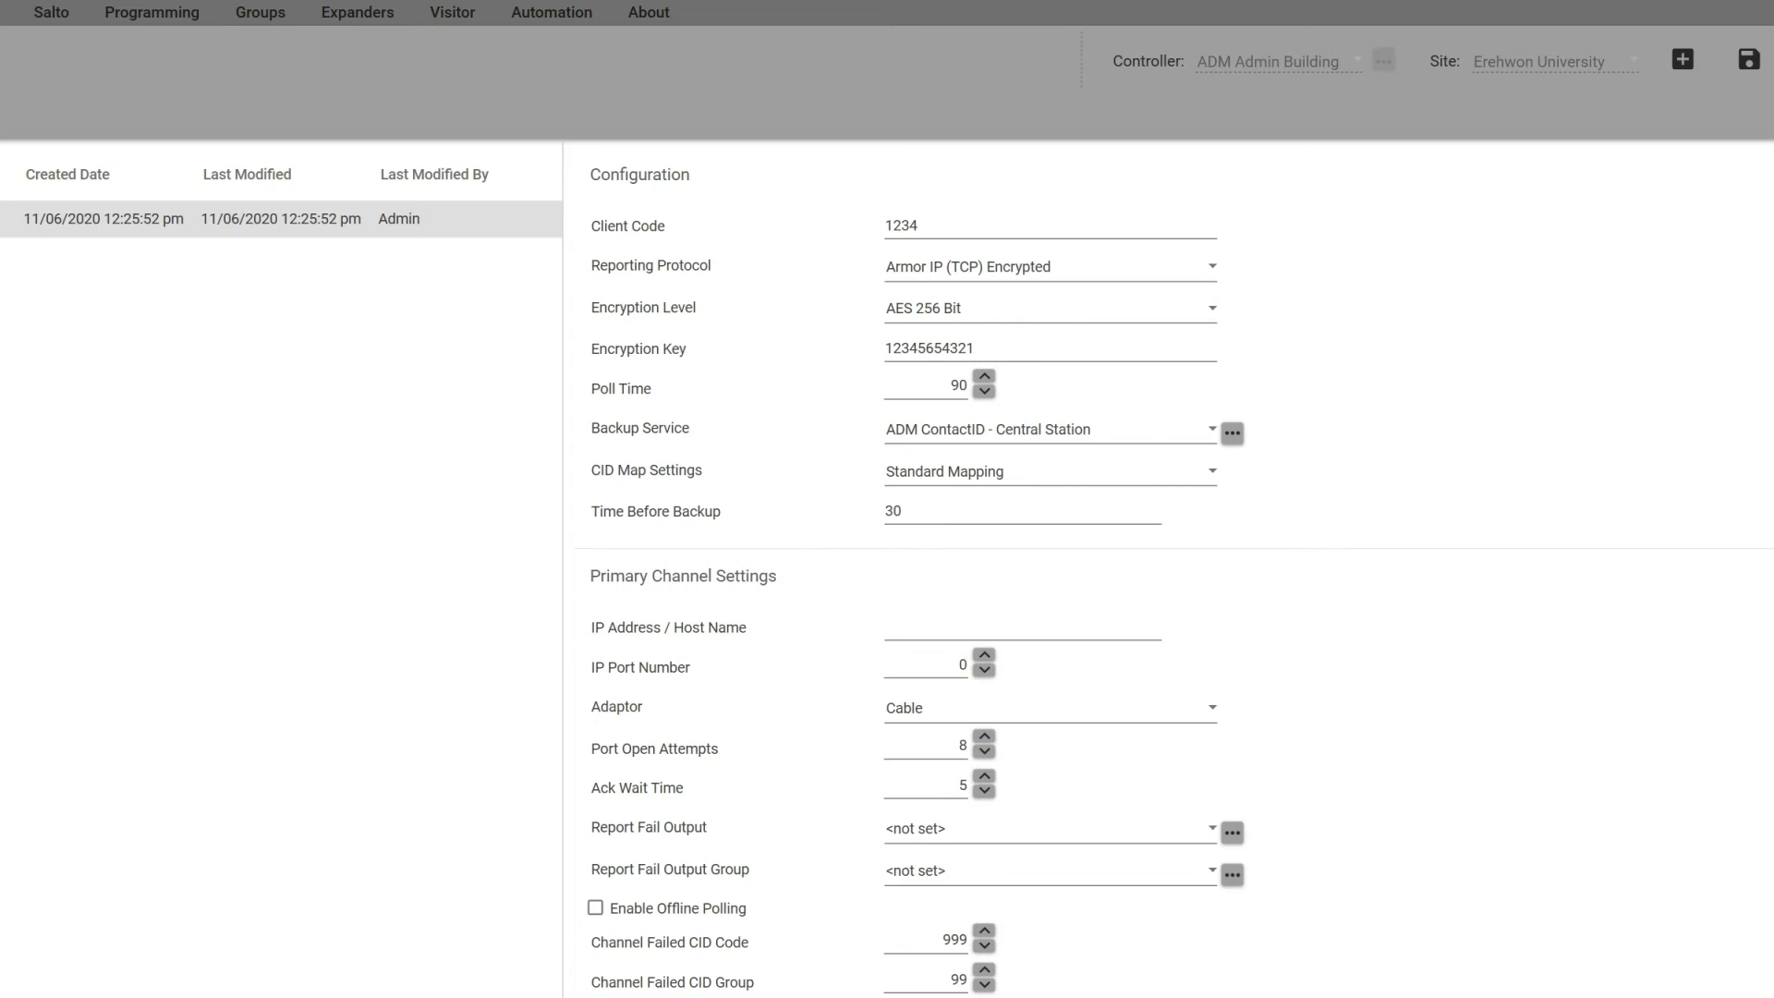
# Step: Enter primary channel IP address 10.0.3.100 with port 4000 for the Report IP service
pyautogui.scroll(-6, 1176, 499)
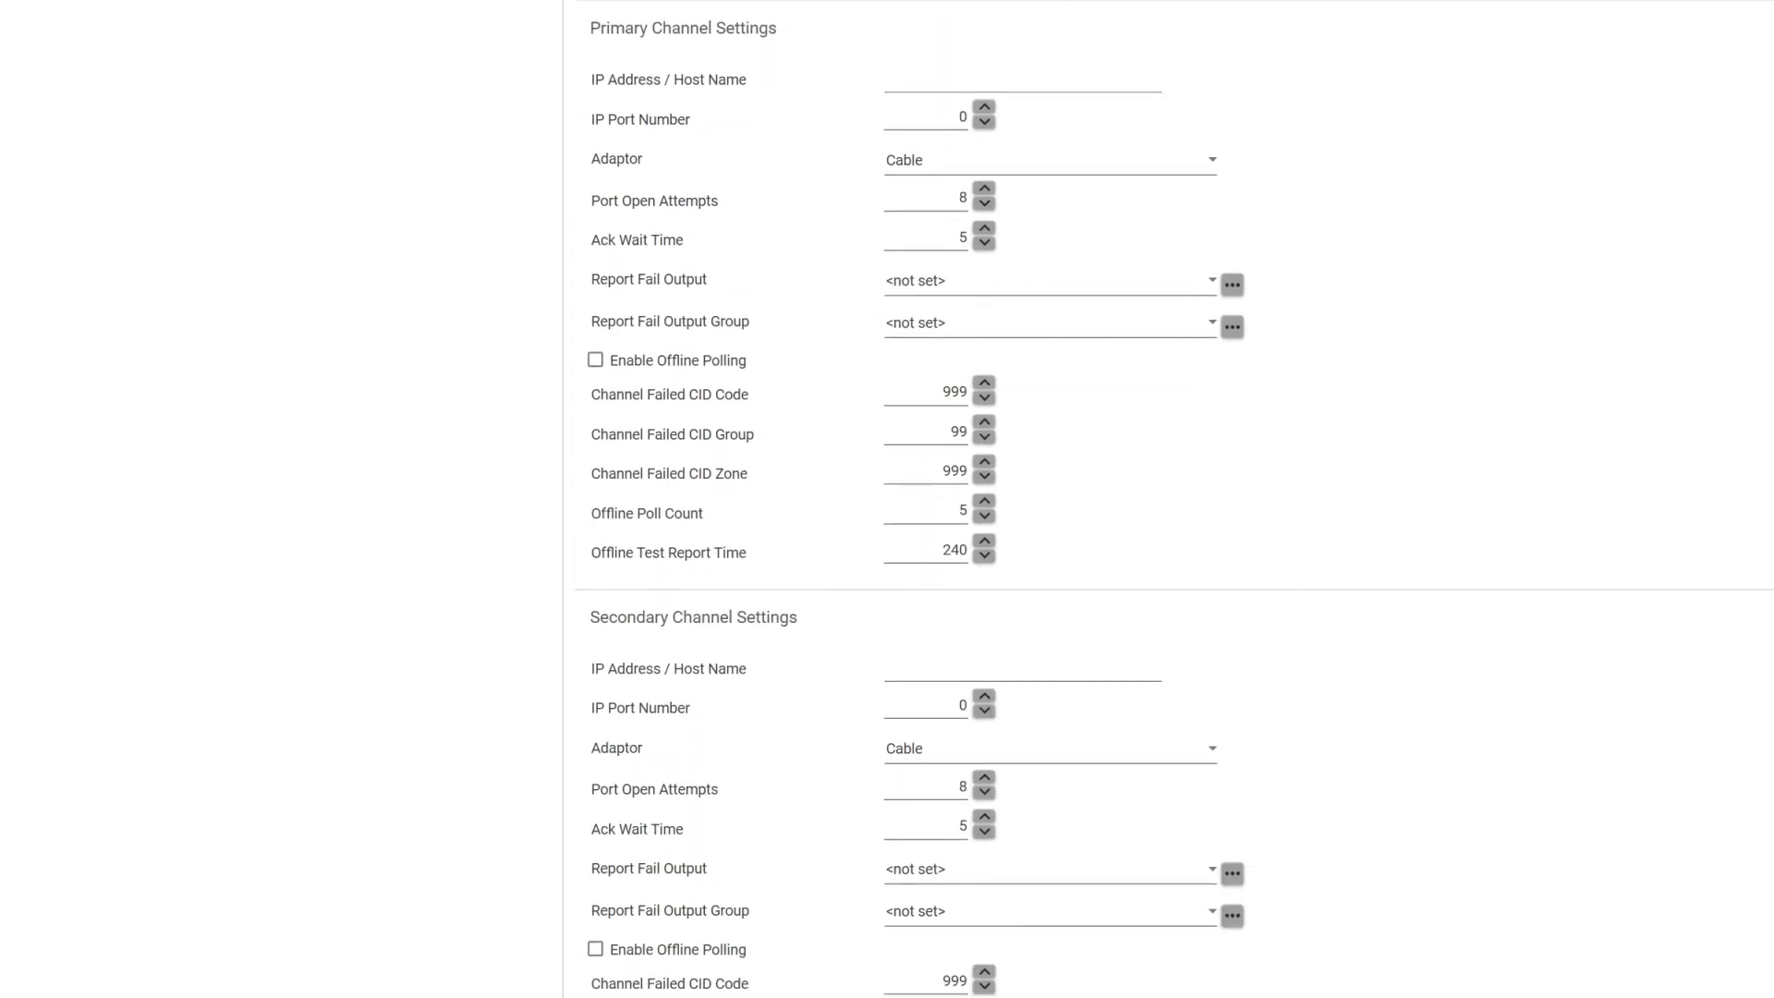
pyautogui.click(887, 80)
pyautogui.write('10.0.3.100')
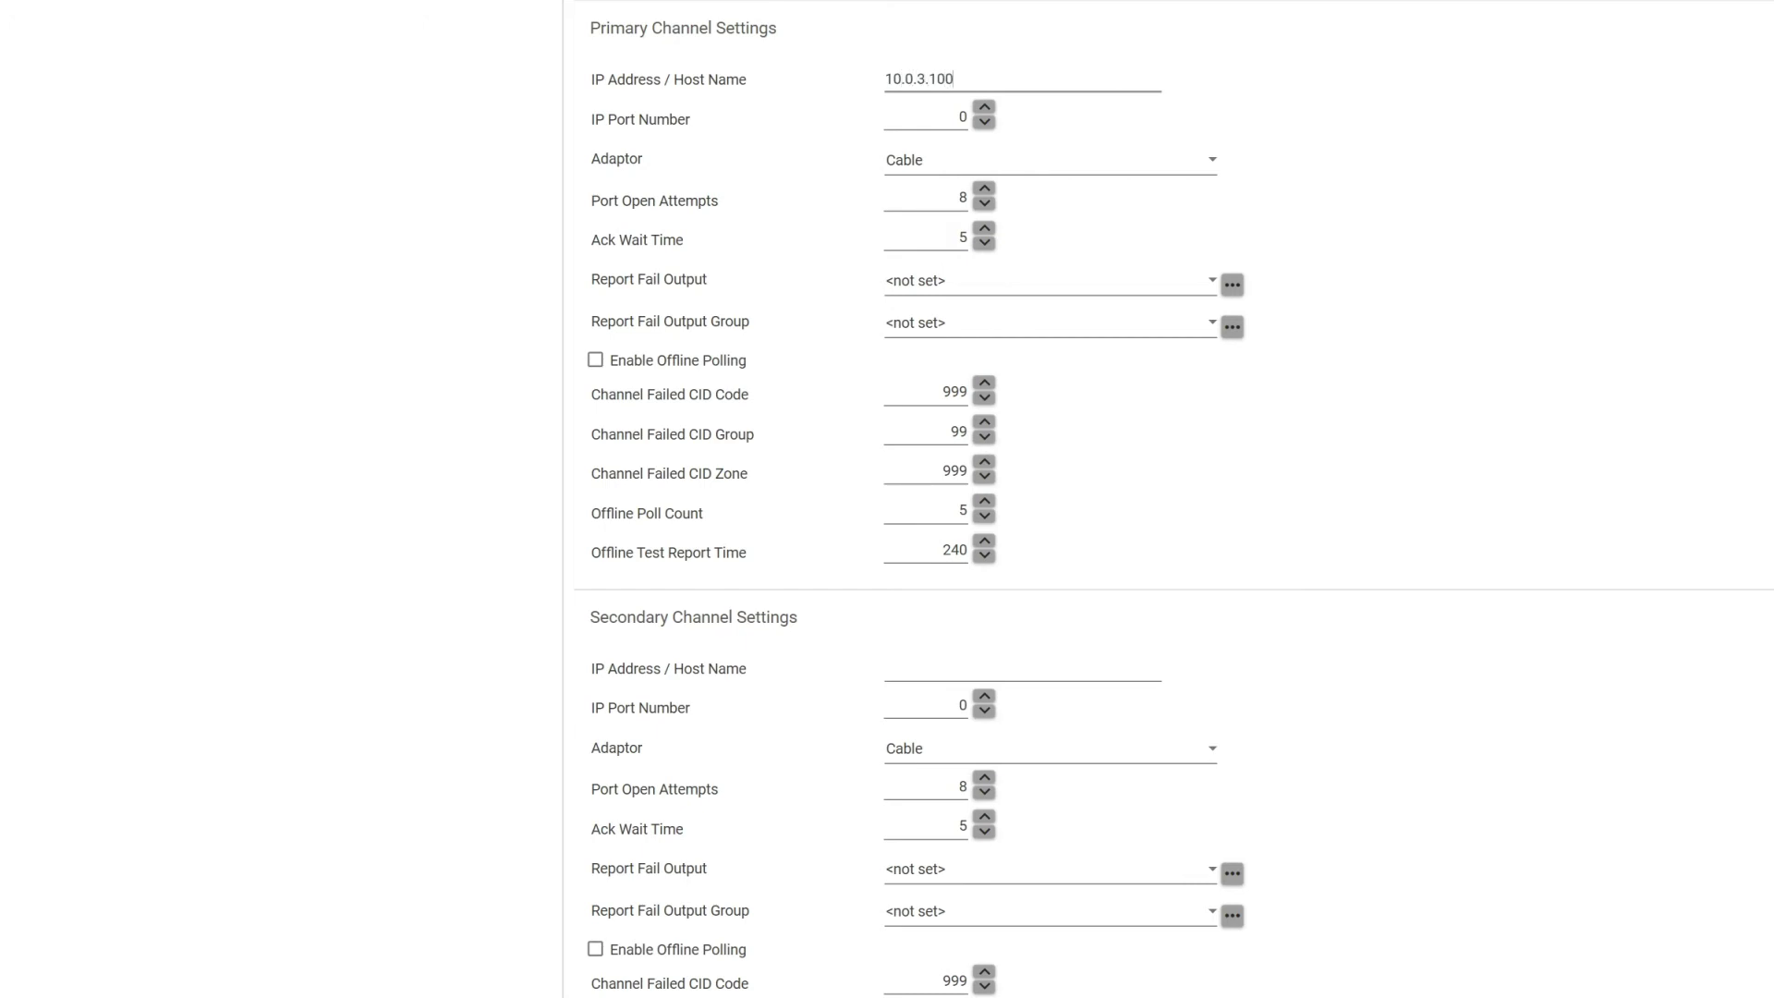
pyautogui.press('Tab')
pyautogui.press('Tab')
pyautogui.write('4000')
pyautogui.press('Tab')
pyautogui.scroll(-3, 1174, 499)
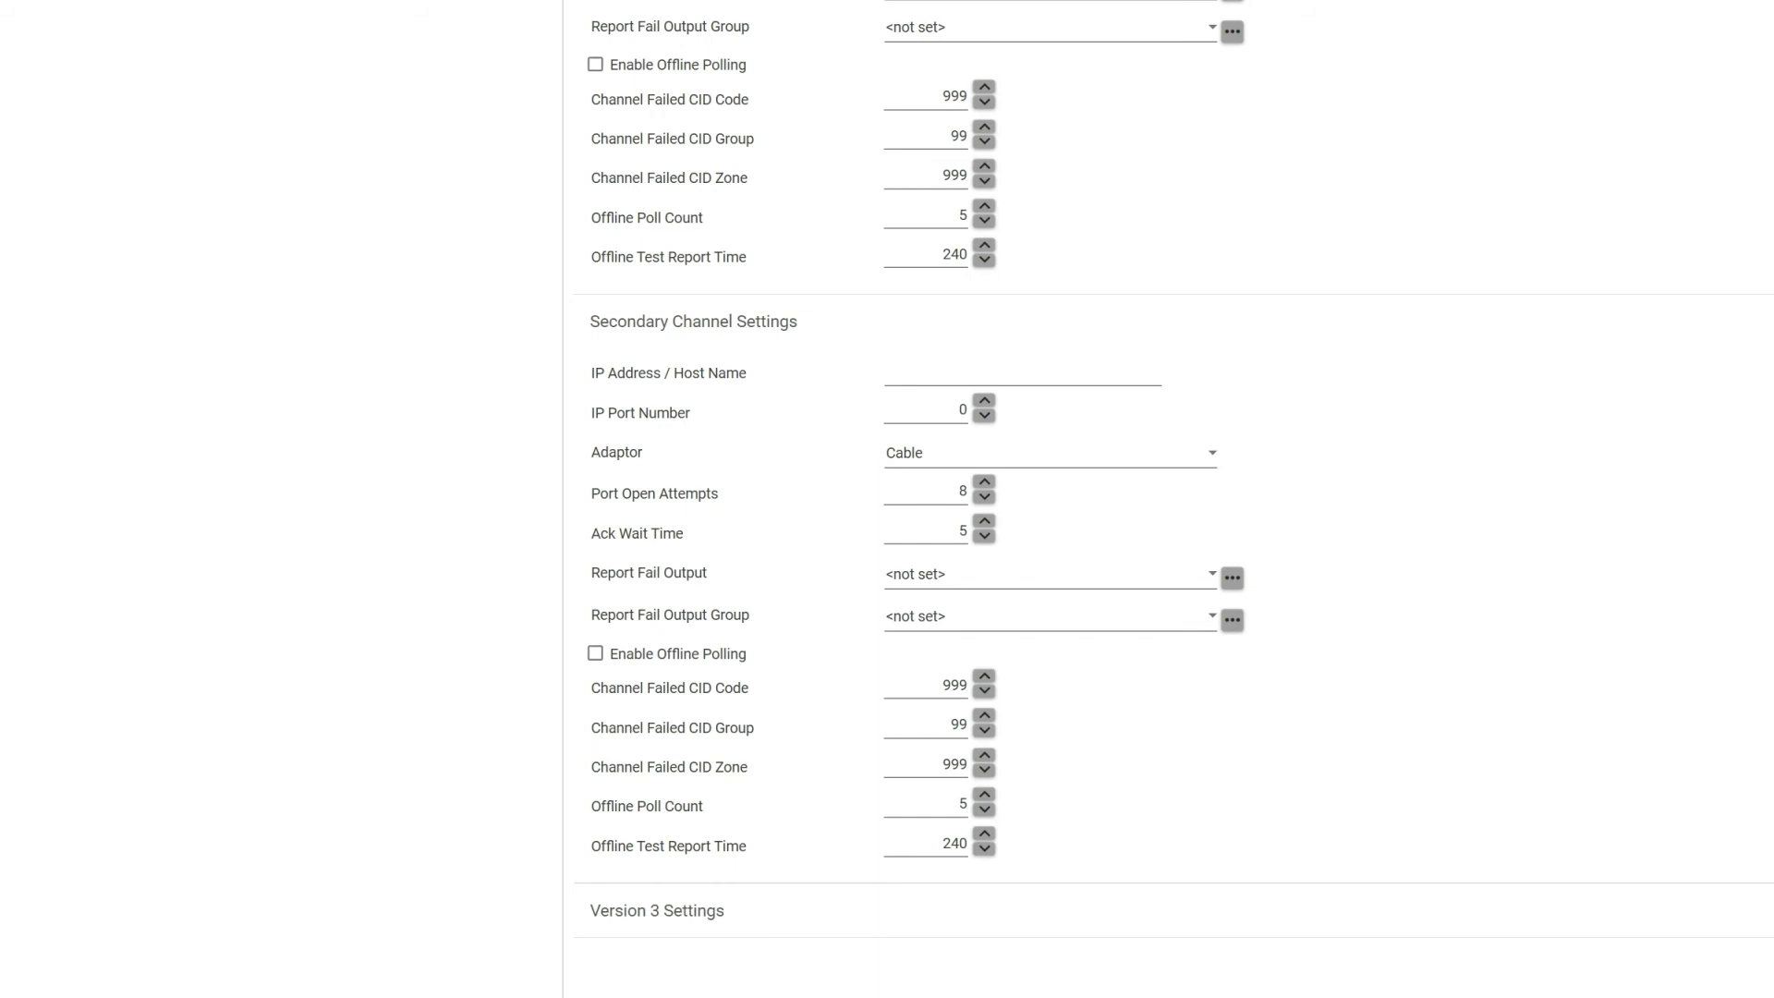
pyautogui.scroll(10, 1173, 499)
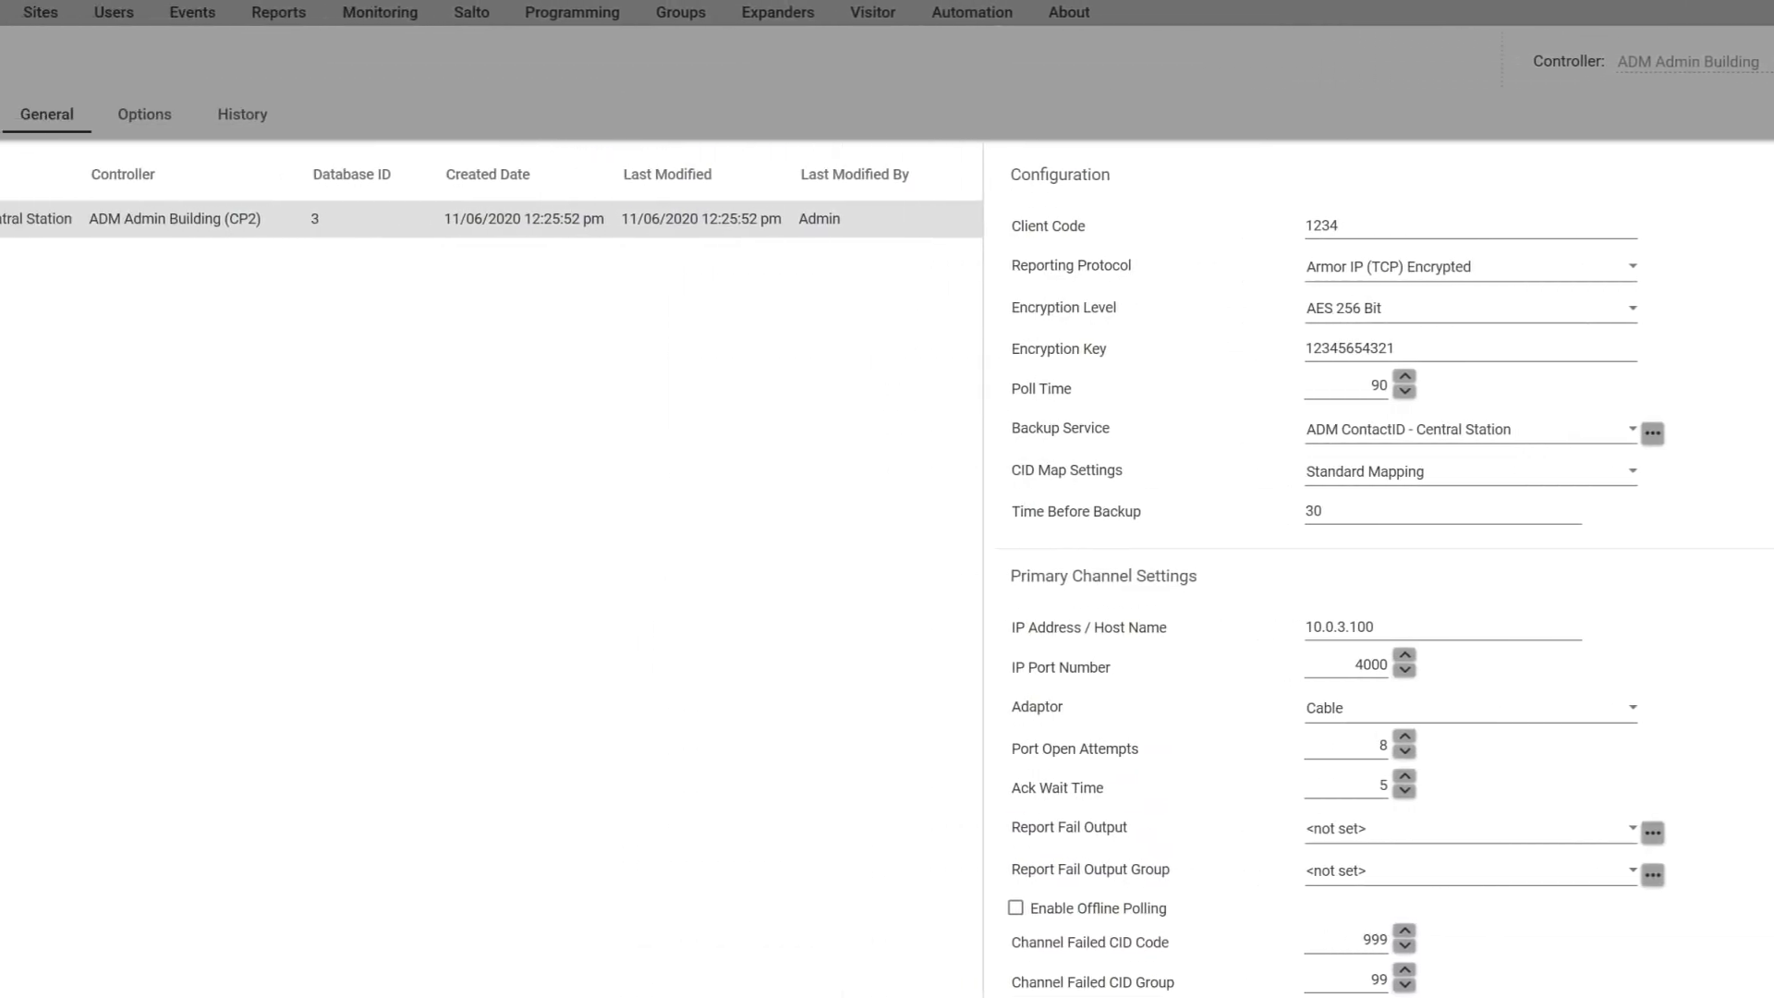
# Step: Tick Report Open, Close, Alarms, Tampers, Restore and Bypass in Options, then save the service
pyautogui.click(145, 115)
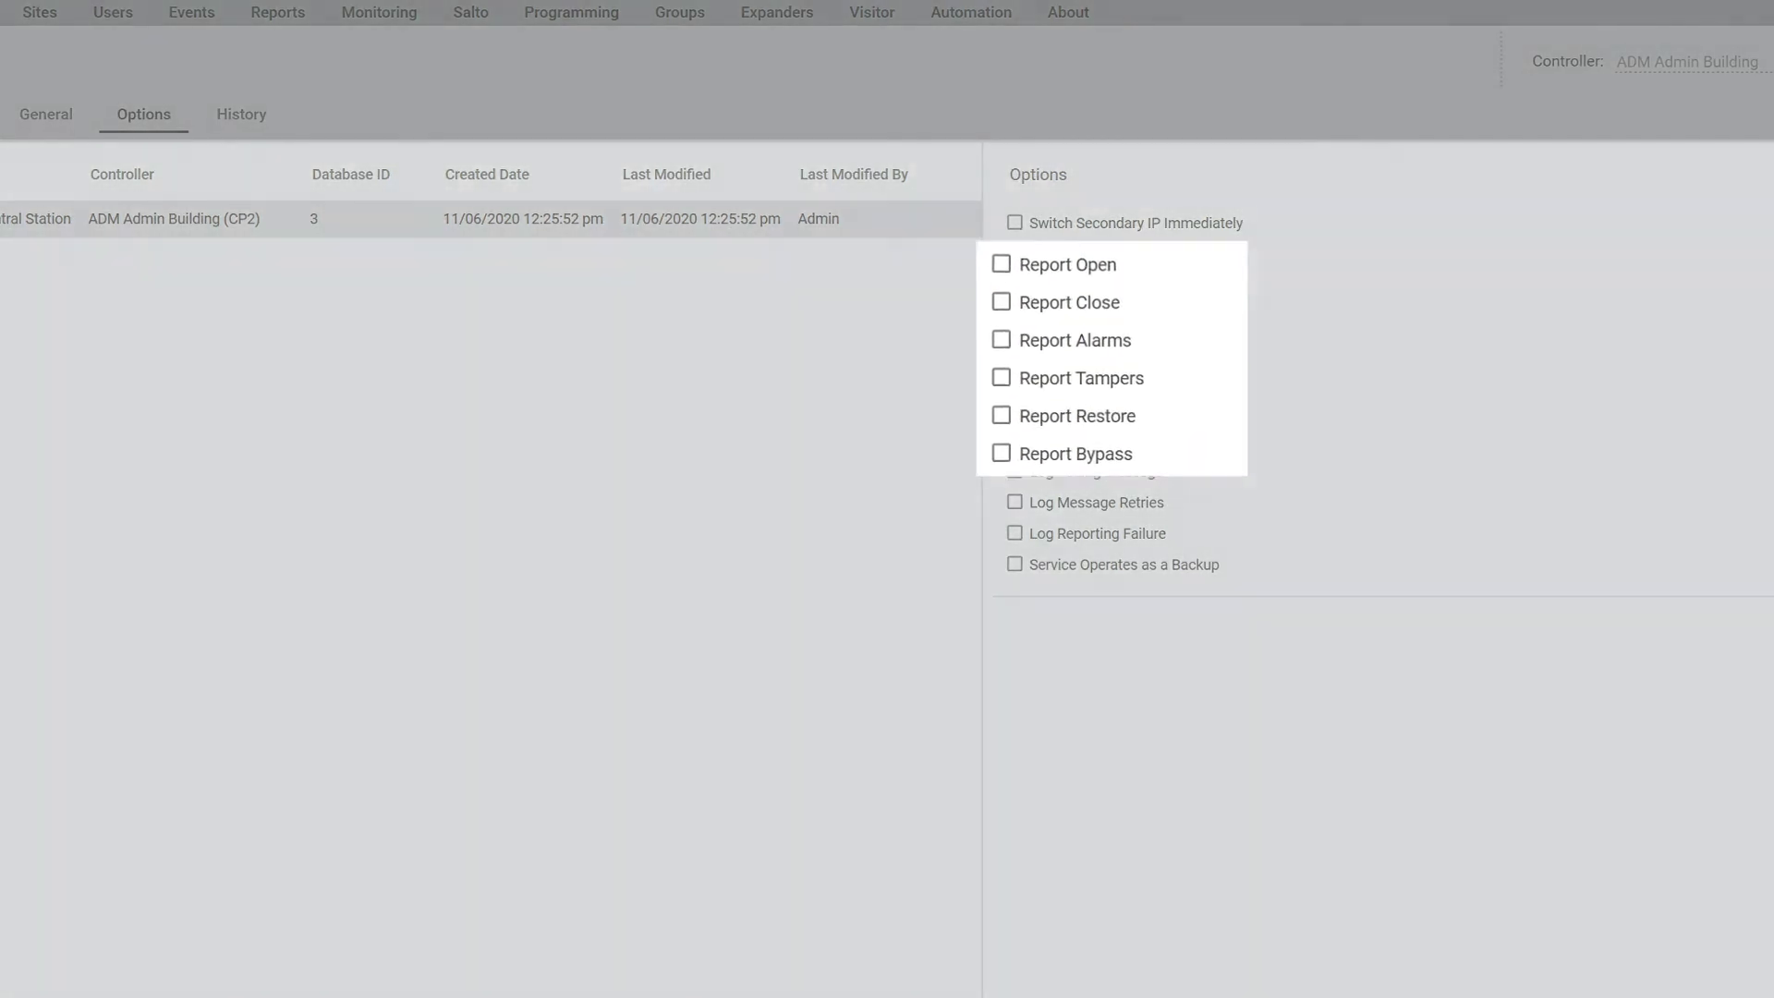
pyautogui.click(1015, 253)
pyautogui.click(1014, 285)
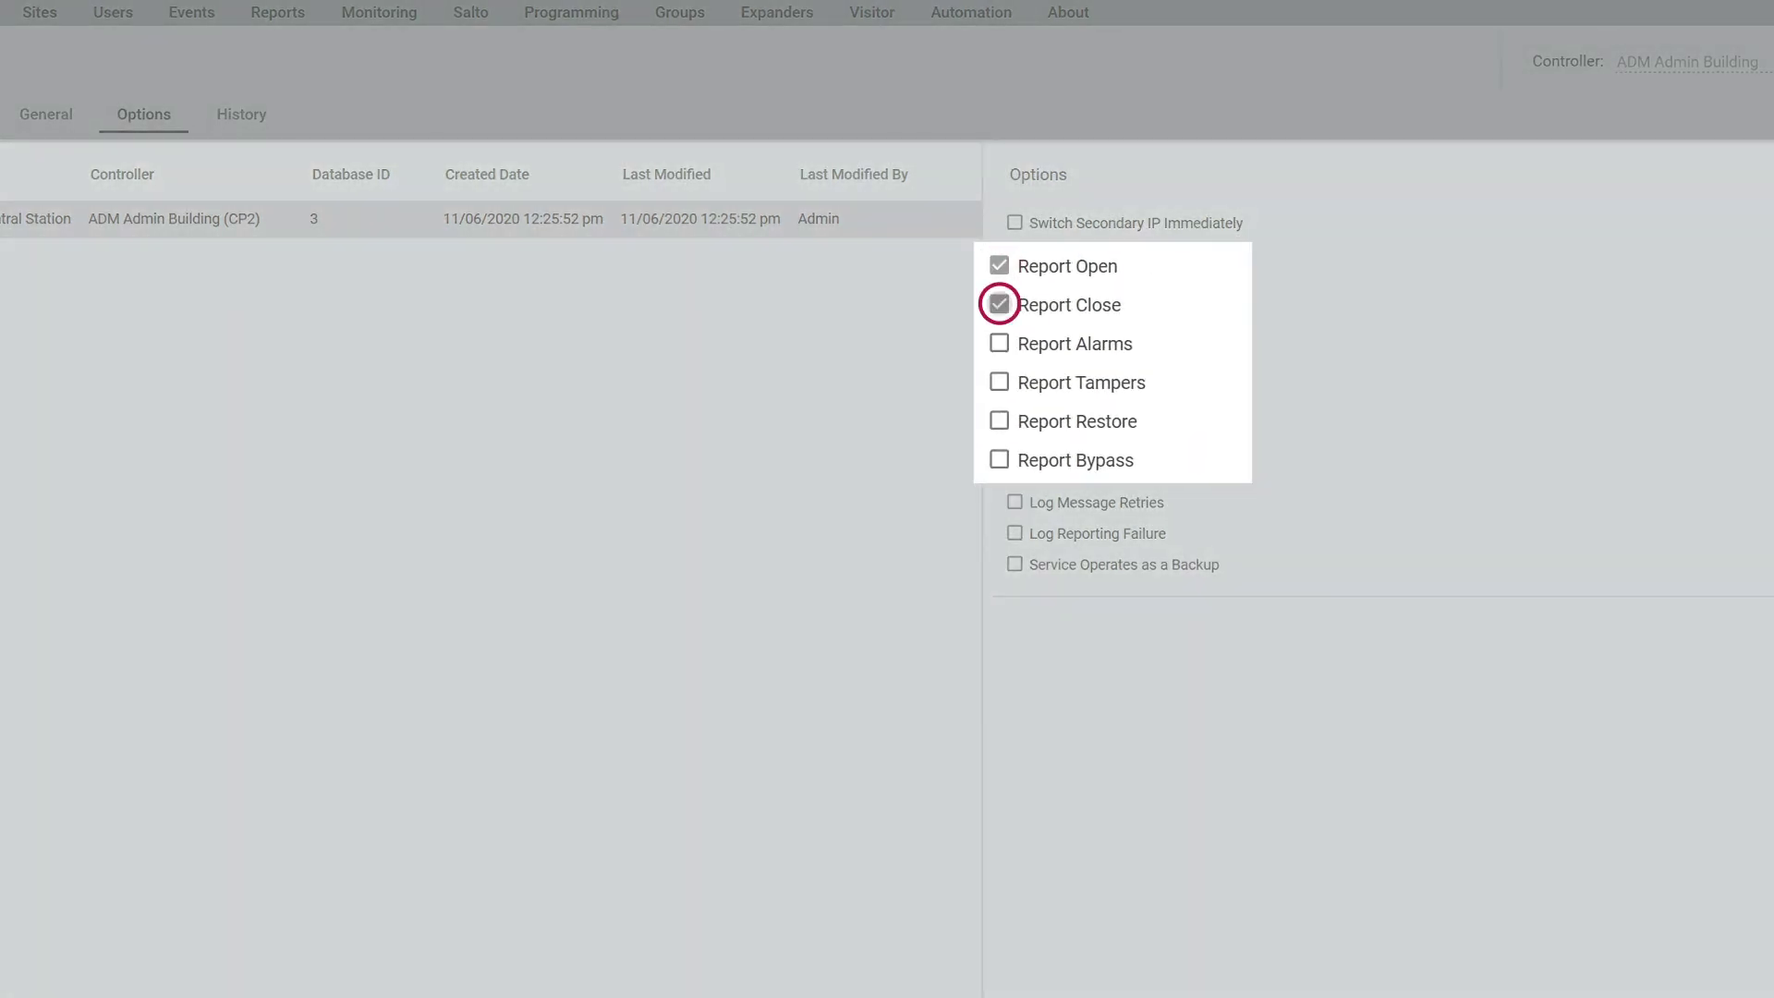
pyautogui.click(999, 343)
pyautogui.click(999, 382)
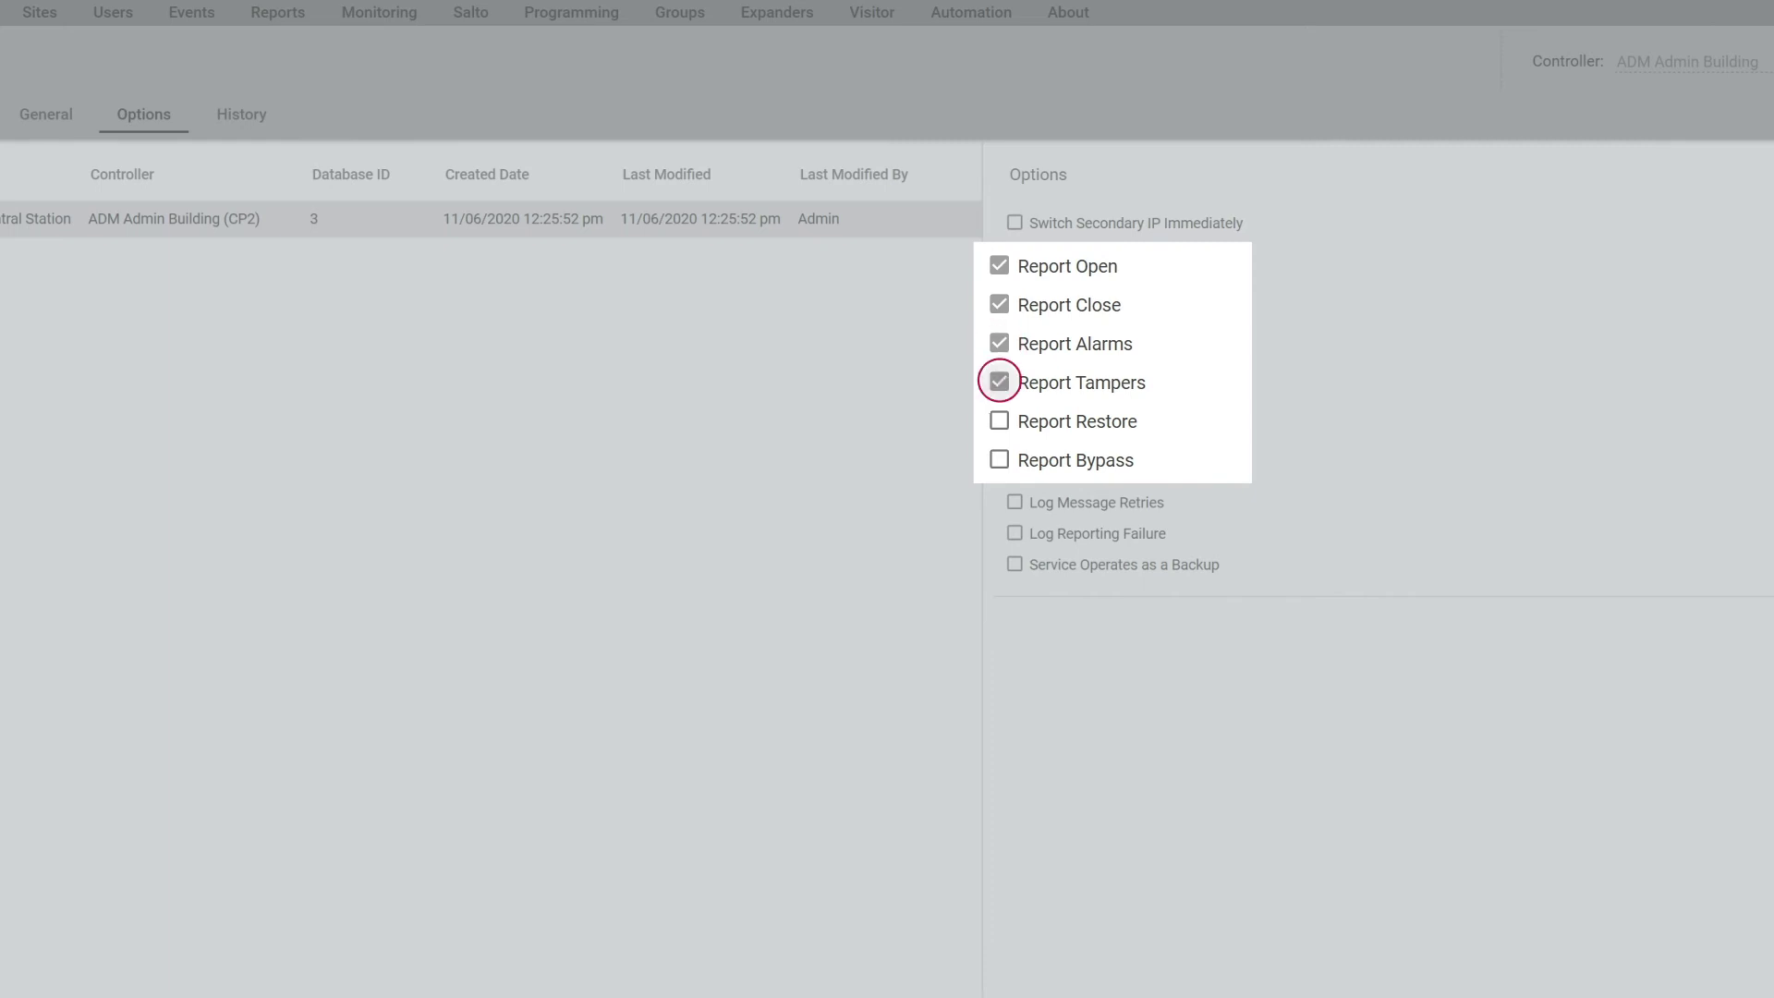
pyautogui.click(999, 420)
pyautogui.click(999, 459)
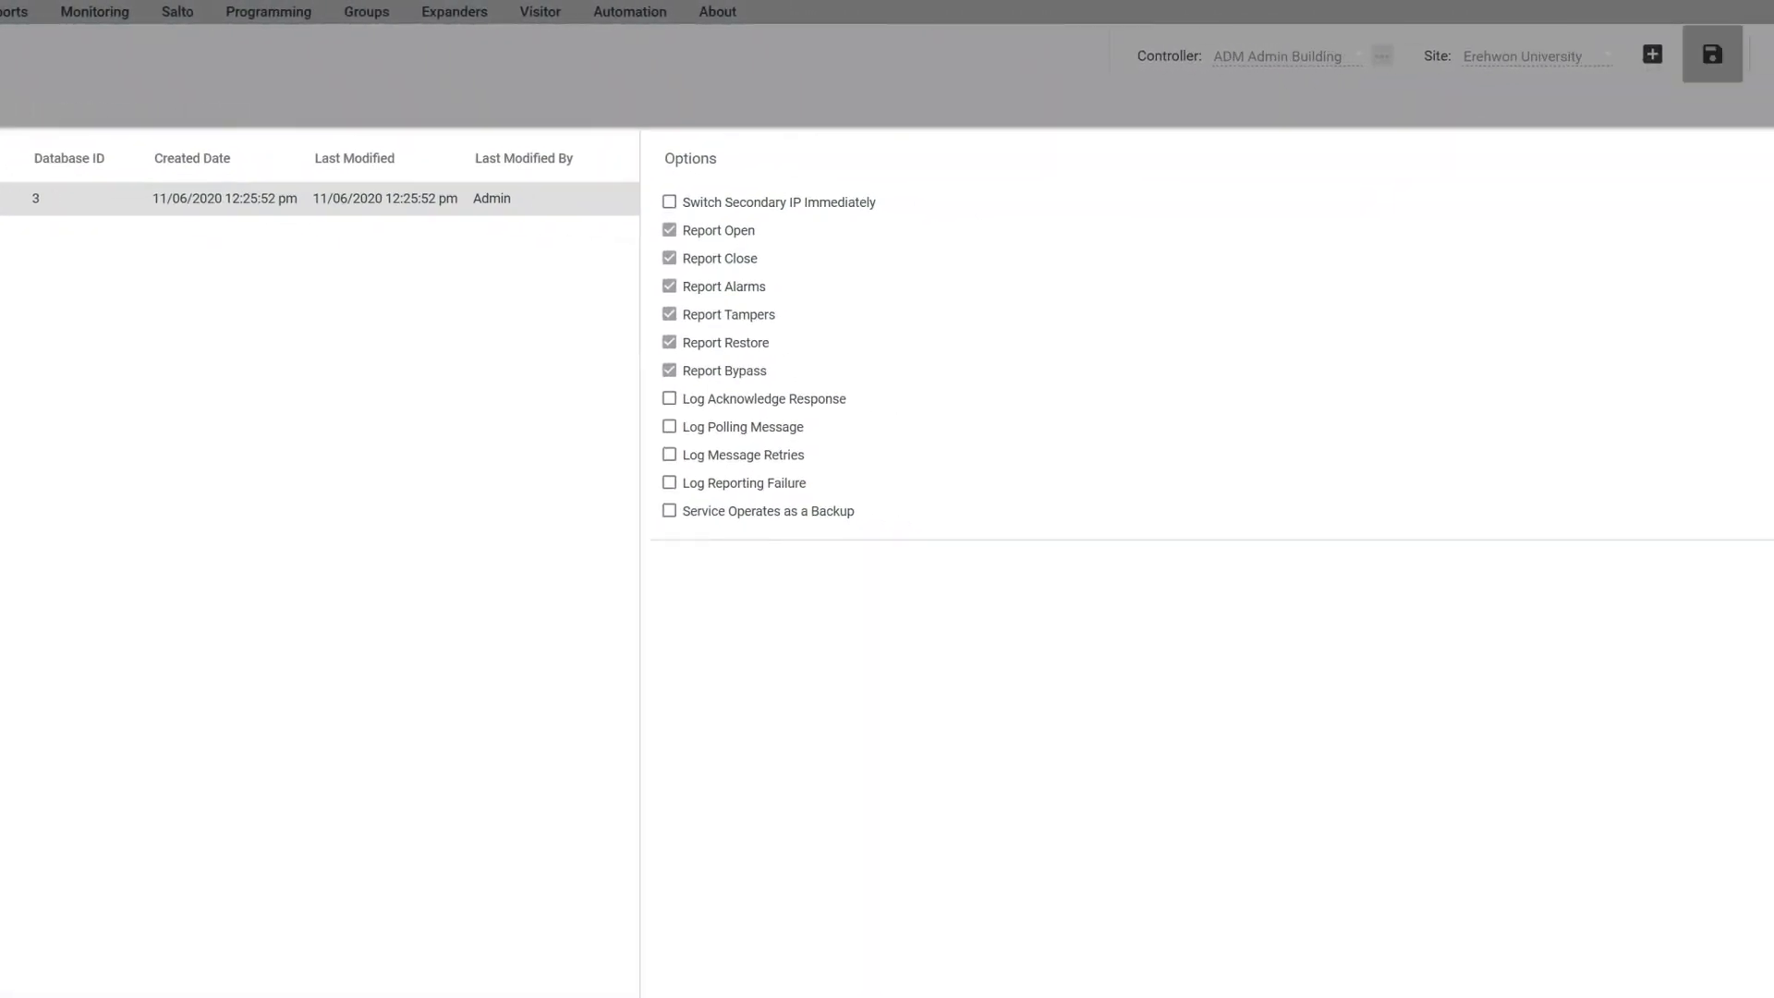
pyautogui.click(1574, 52)
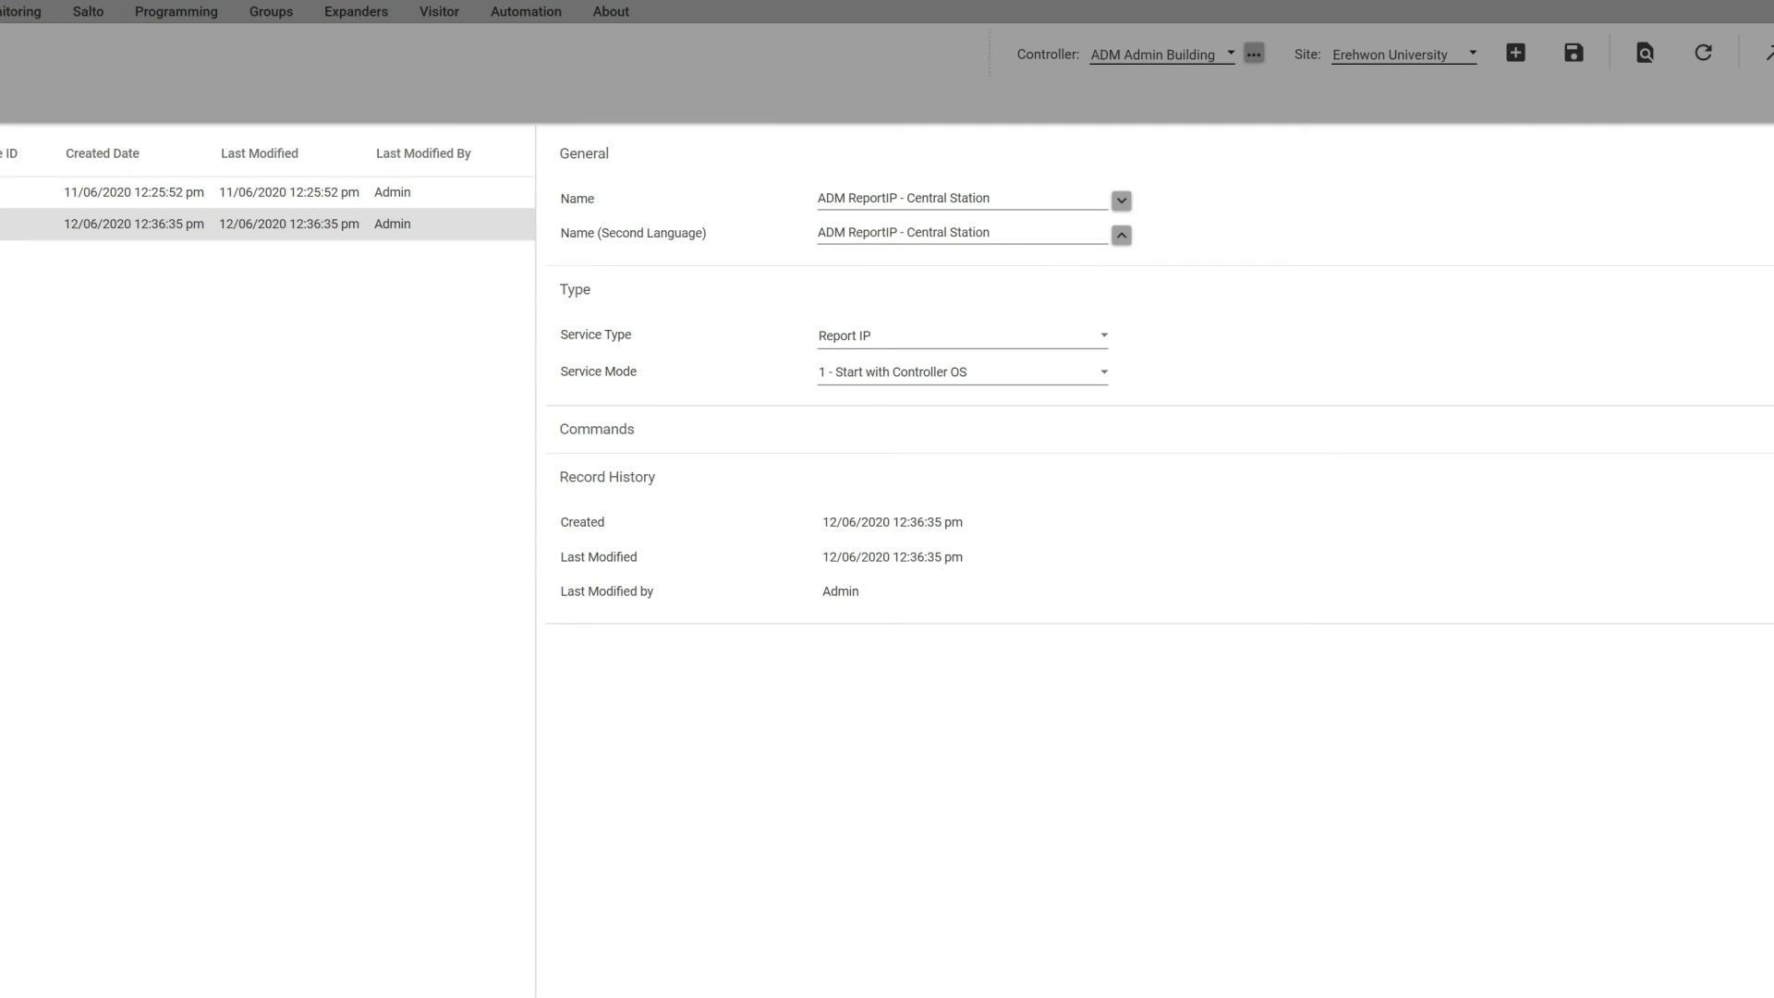
# Step: Add ADM ReportIP - Central Station to ADM Reception Area's reporting services and save the area
pyautogui.click(176, 11)
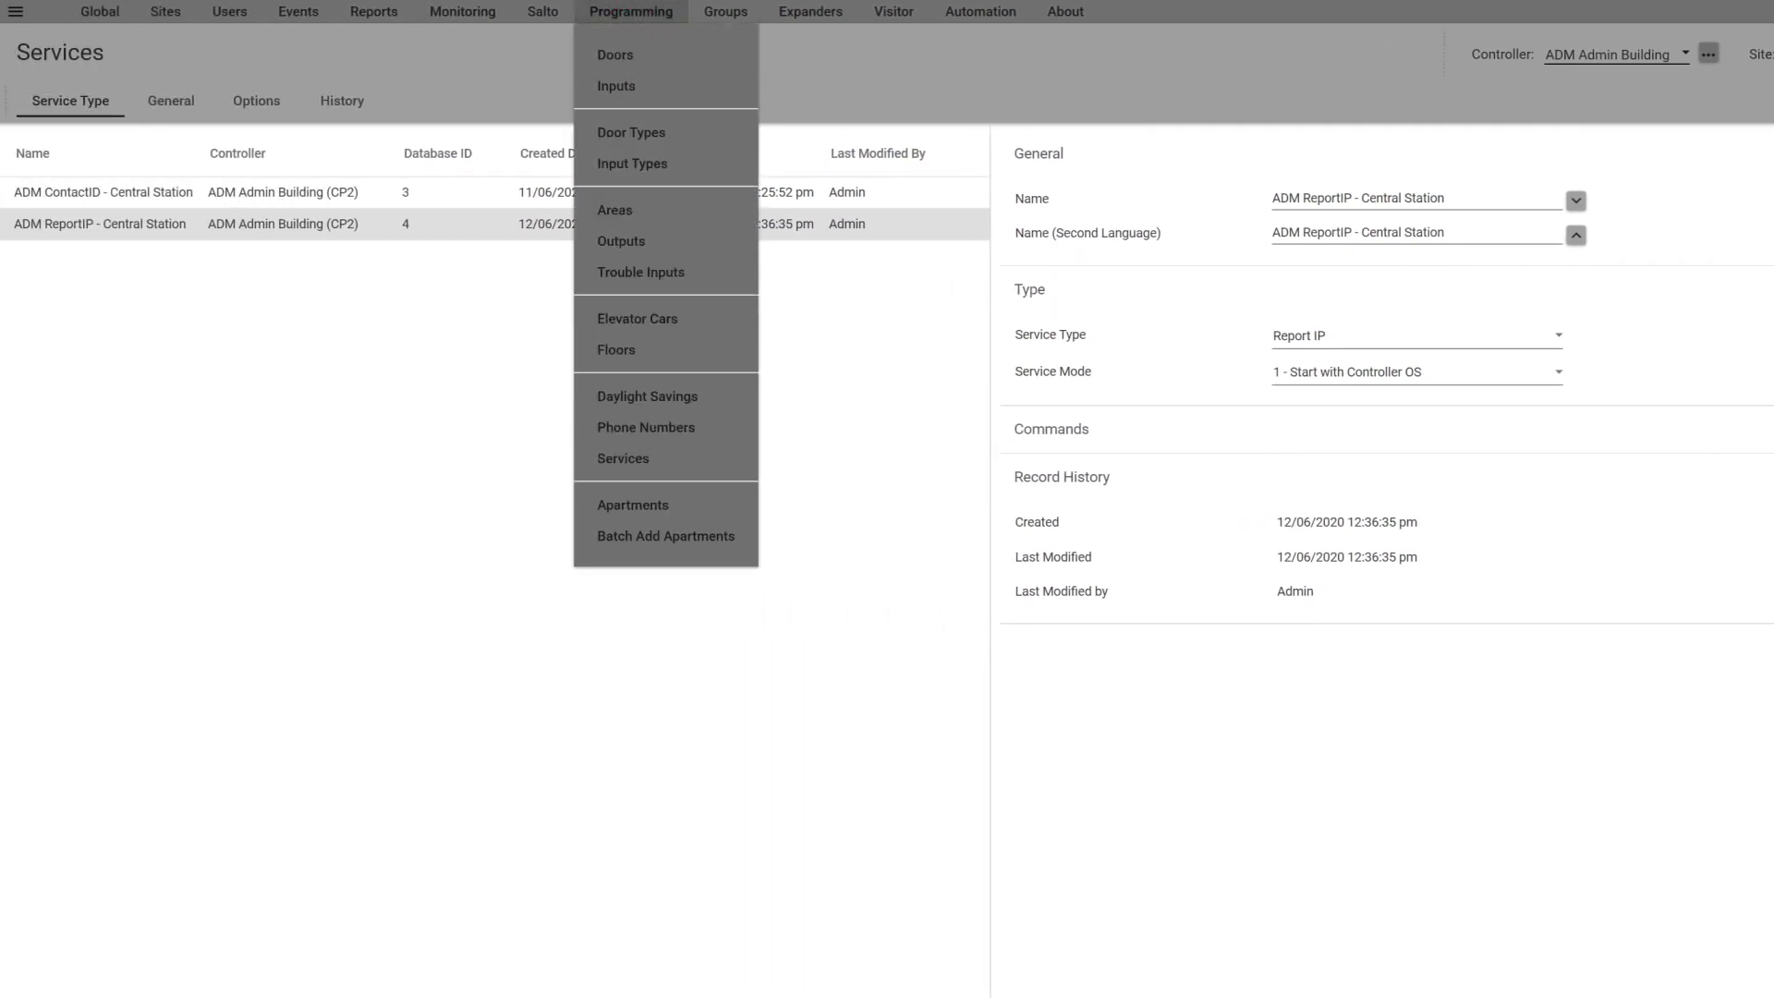
pyautogui.click(615, 209)
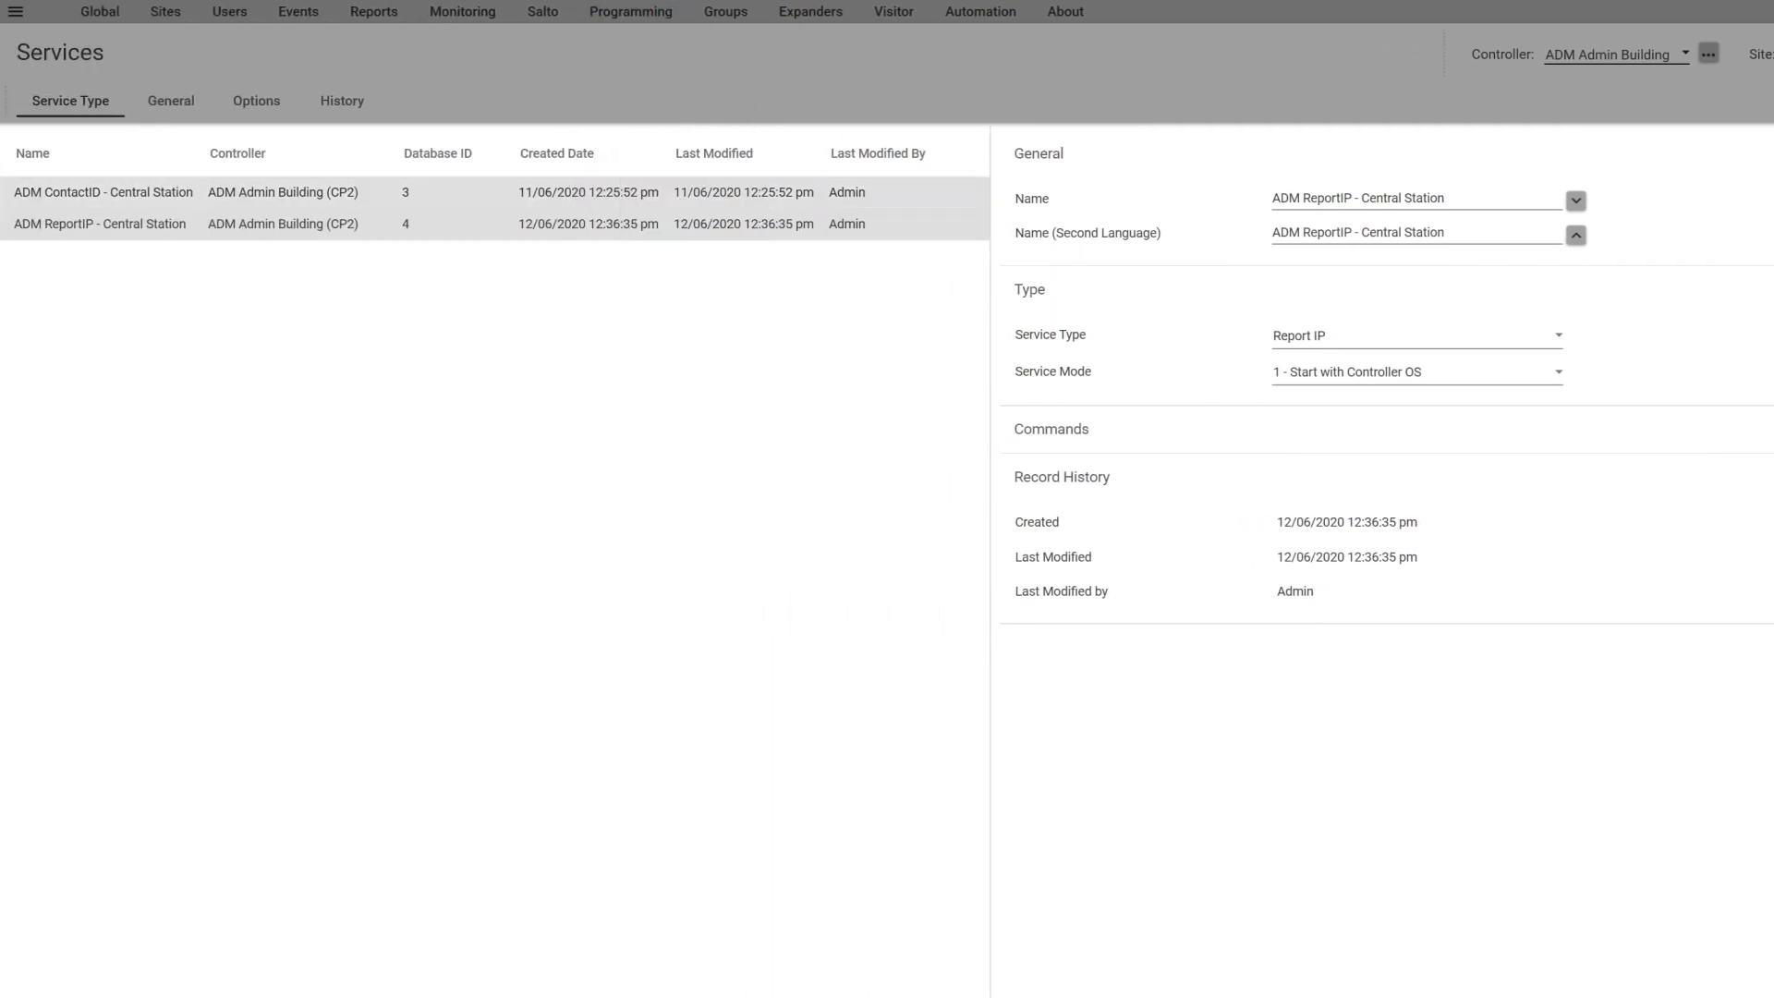
pyautogui.click(158, 100)
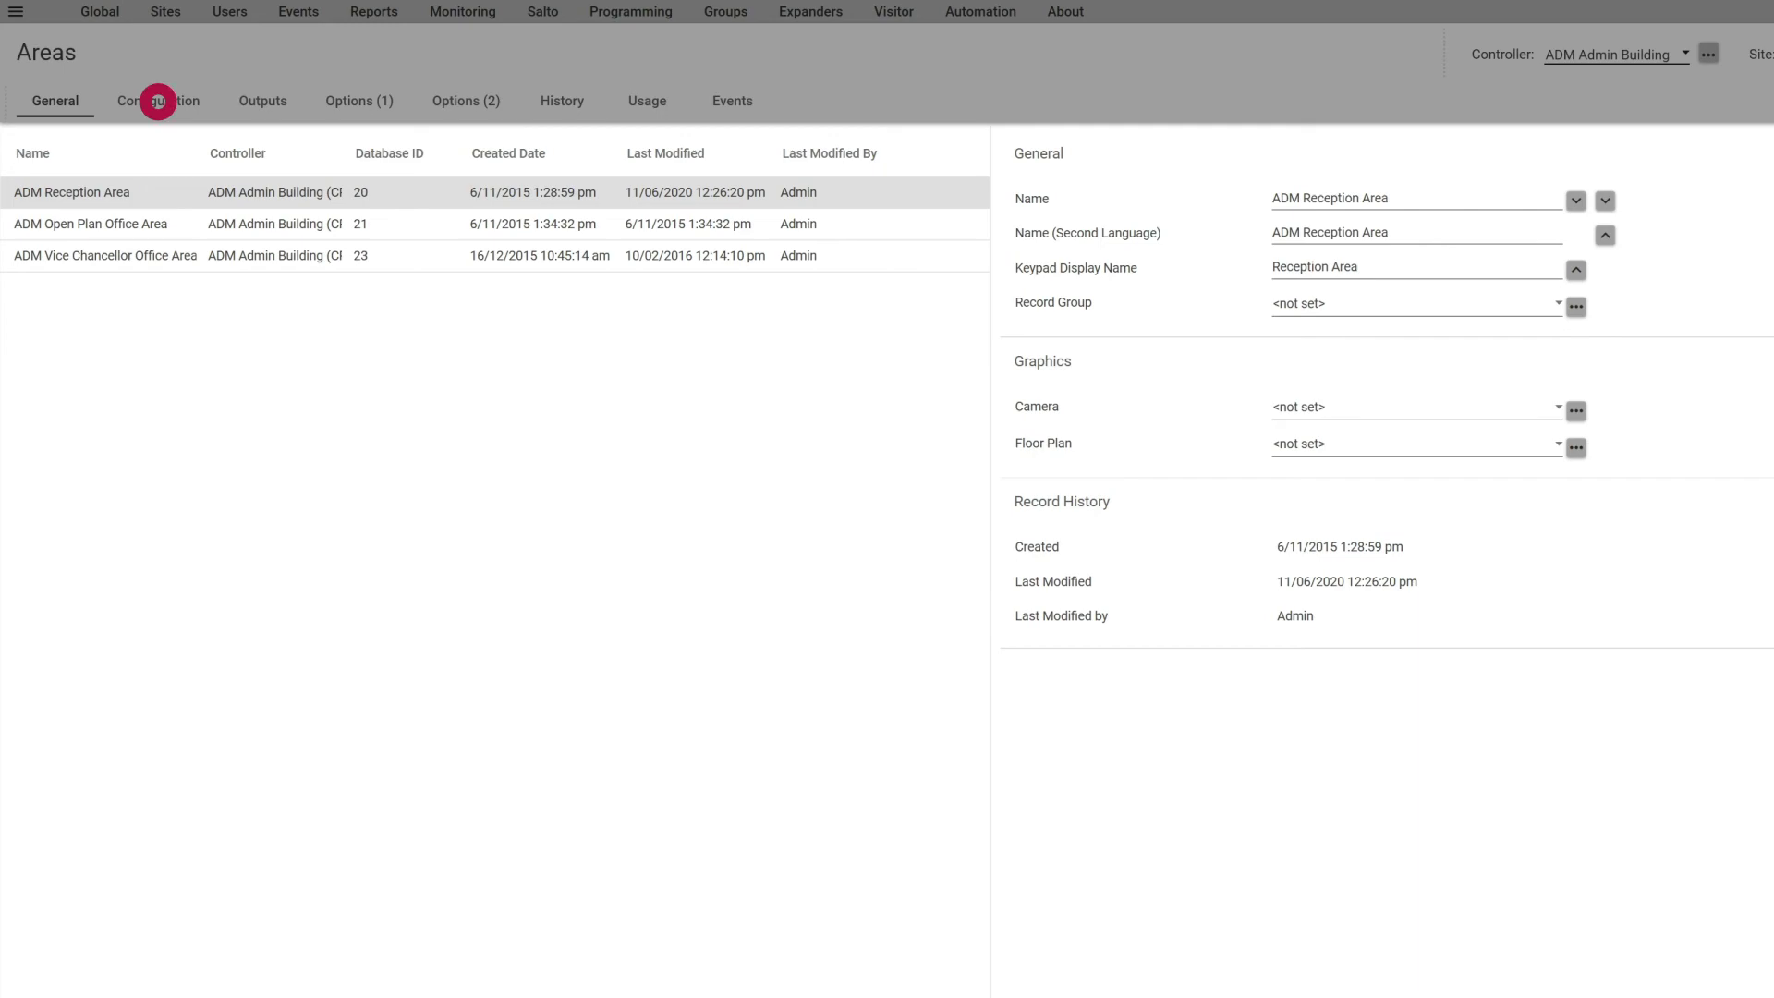
pyautogui.scroll(-3, 1109, 499)
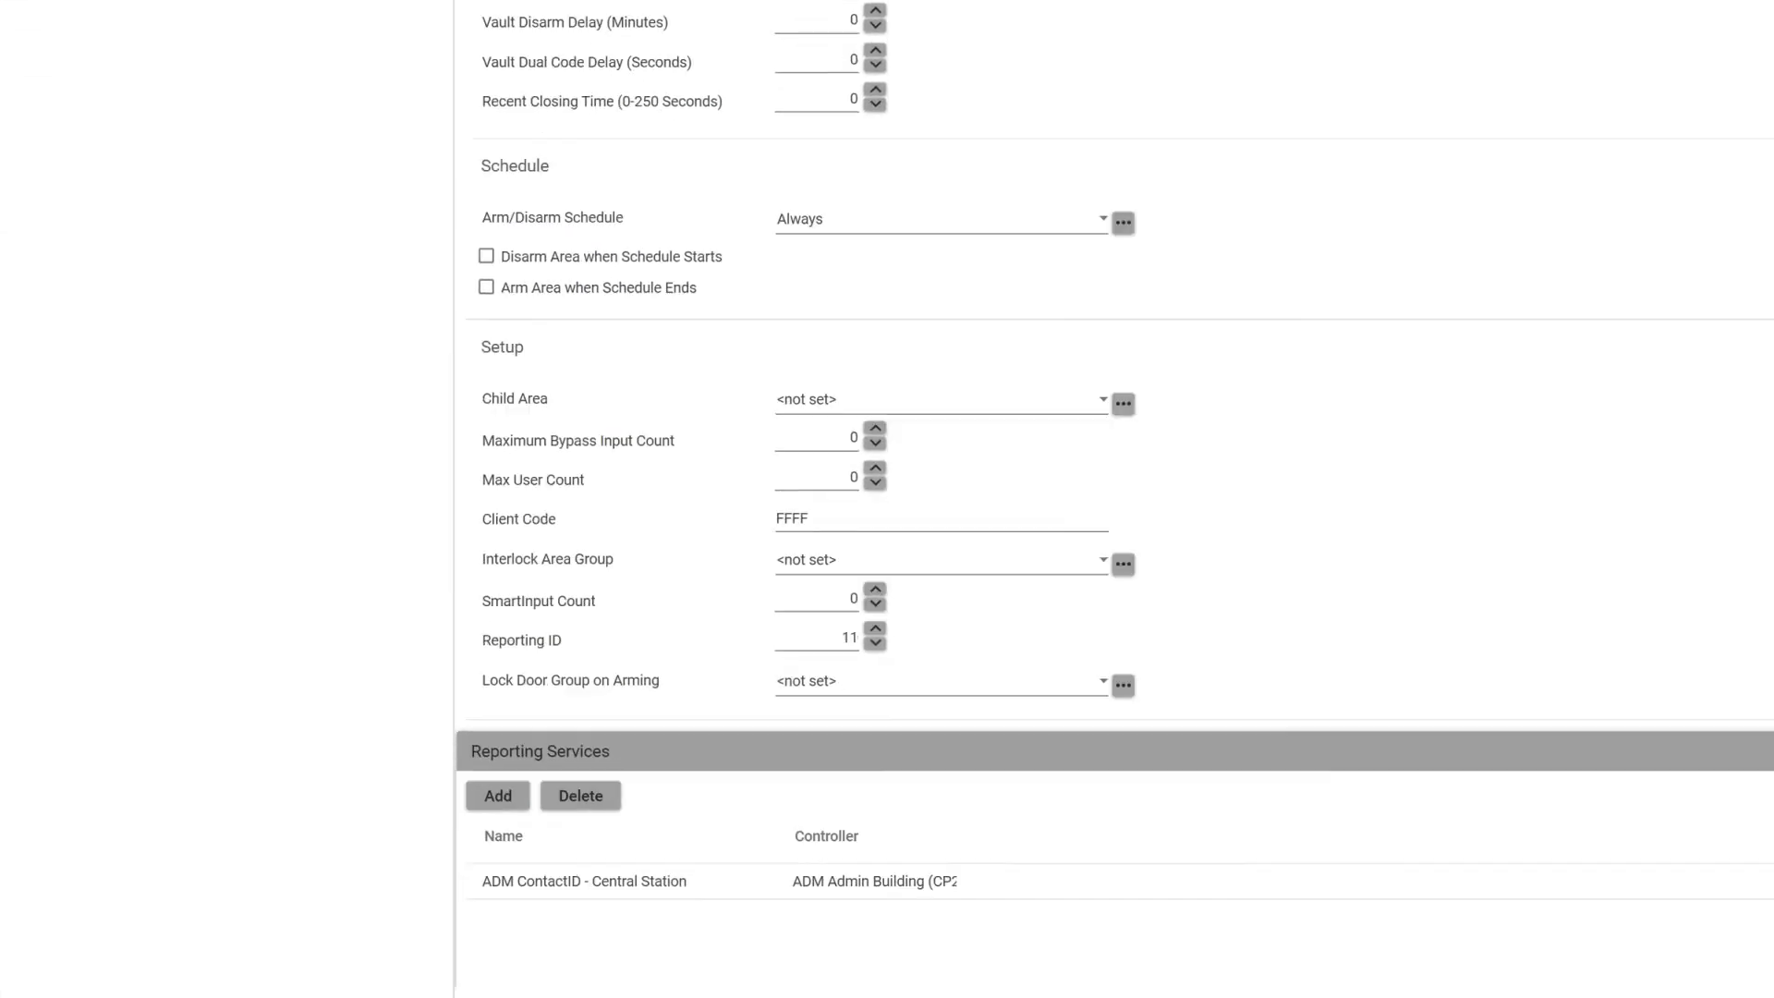
pyautogui.click(499, 596)
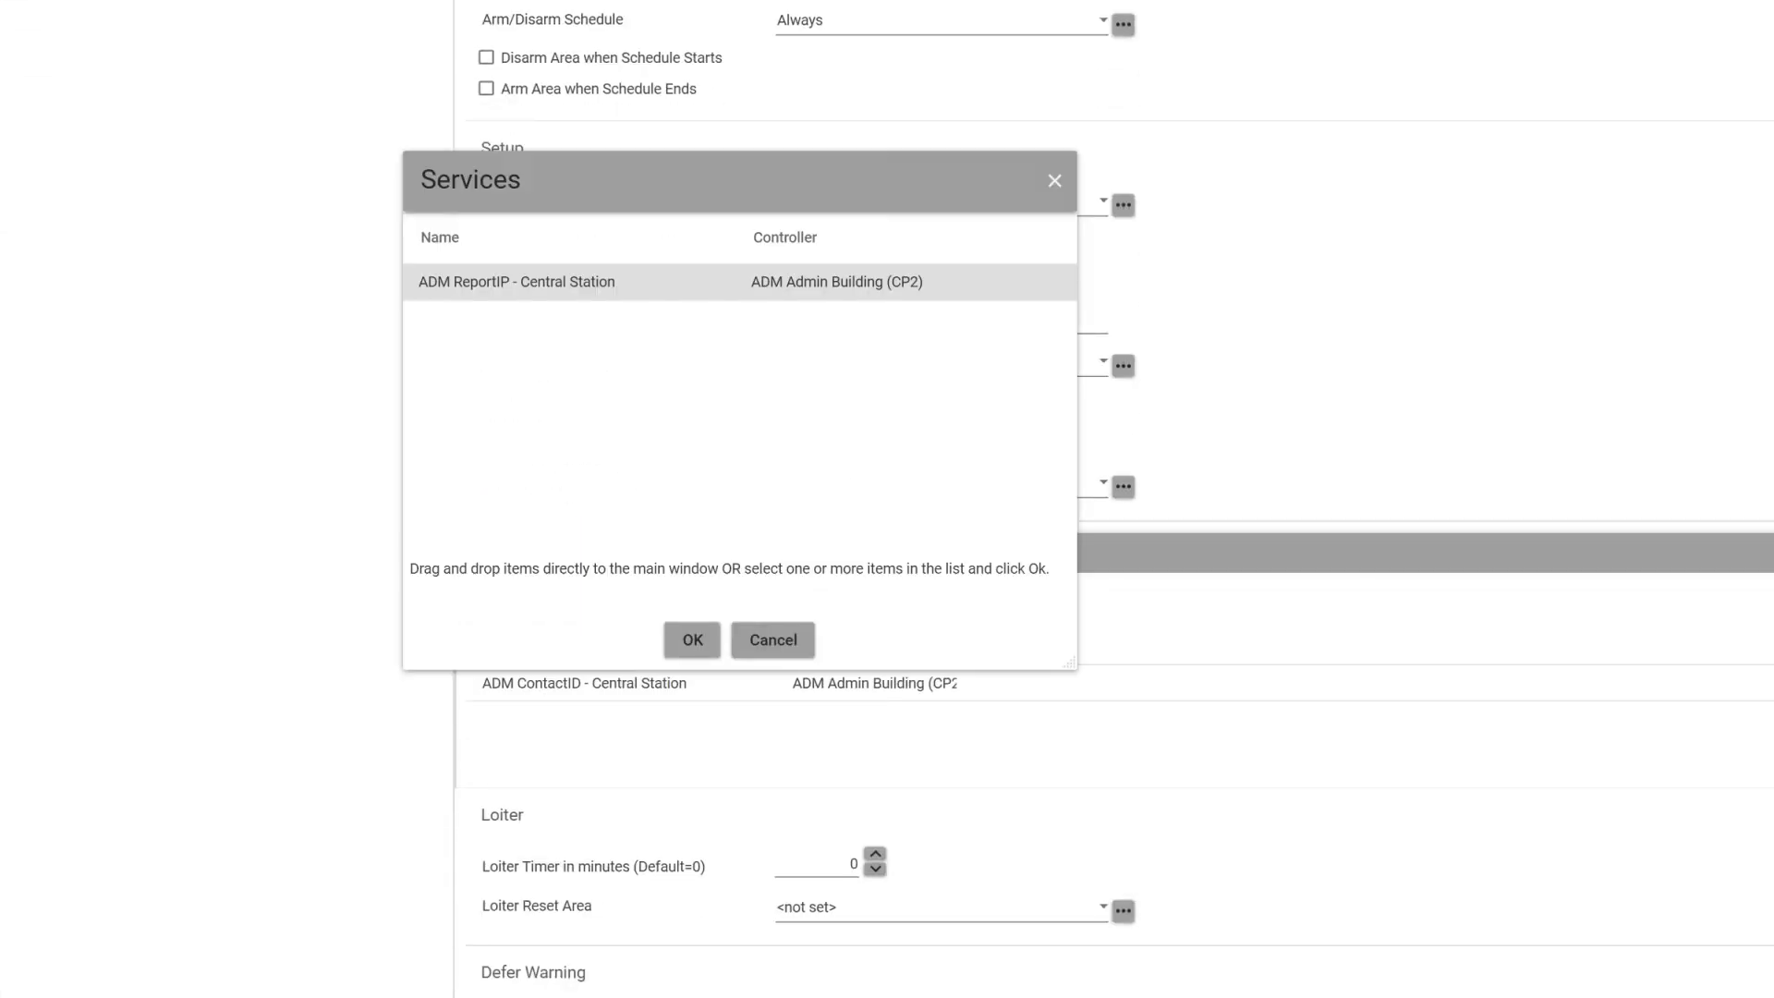
pyautogui.click(692, 639)
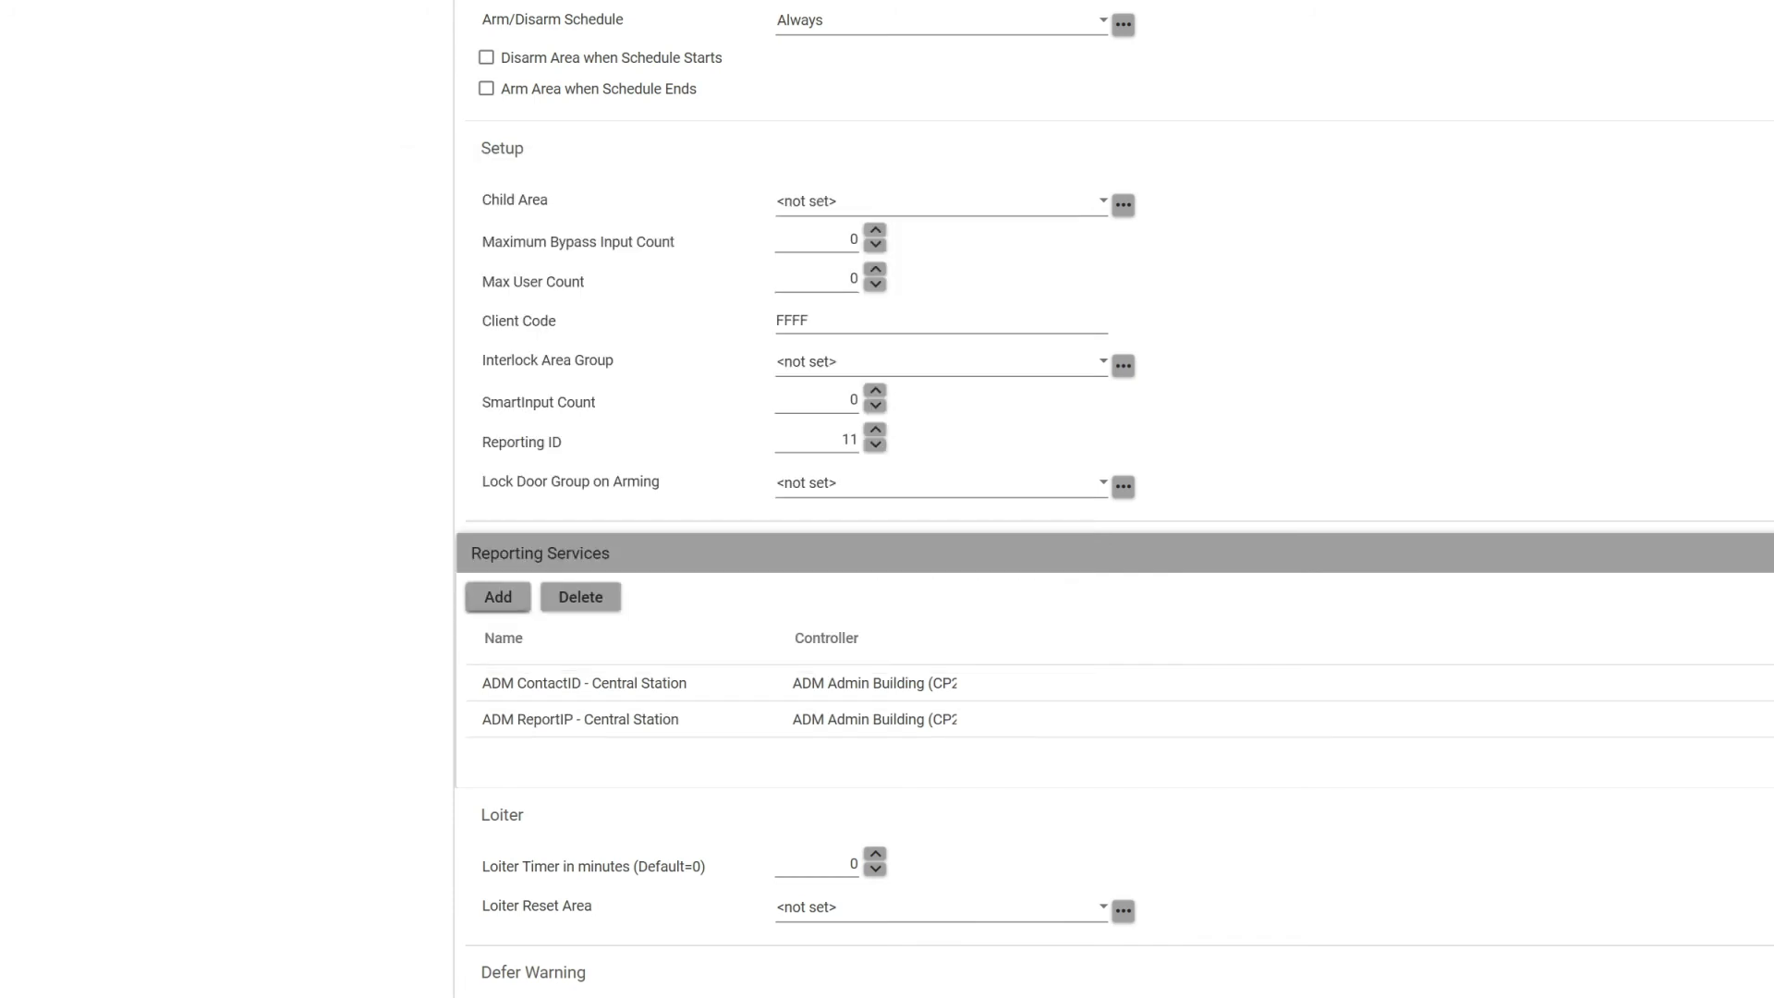
pyautogui.click(1645, 64)
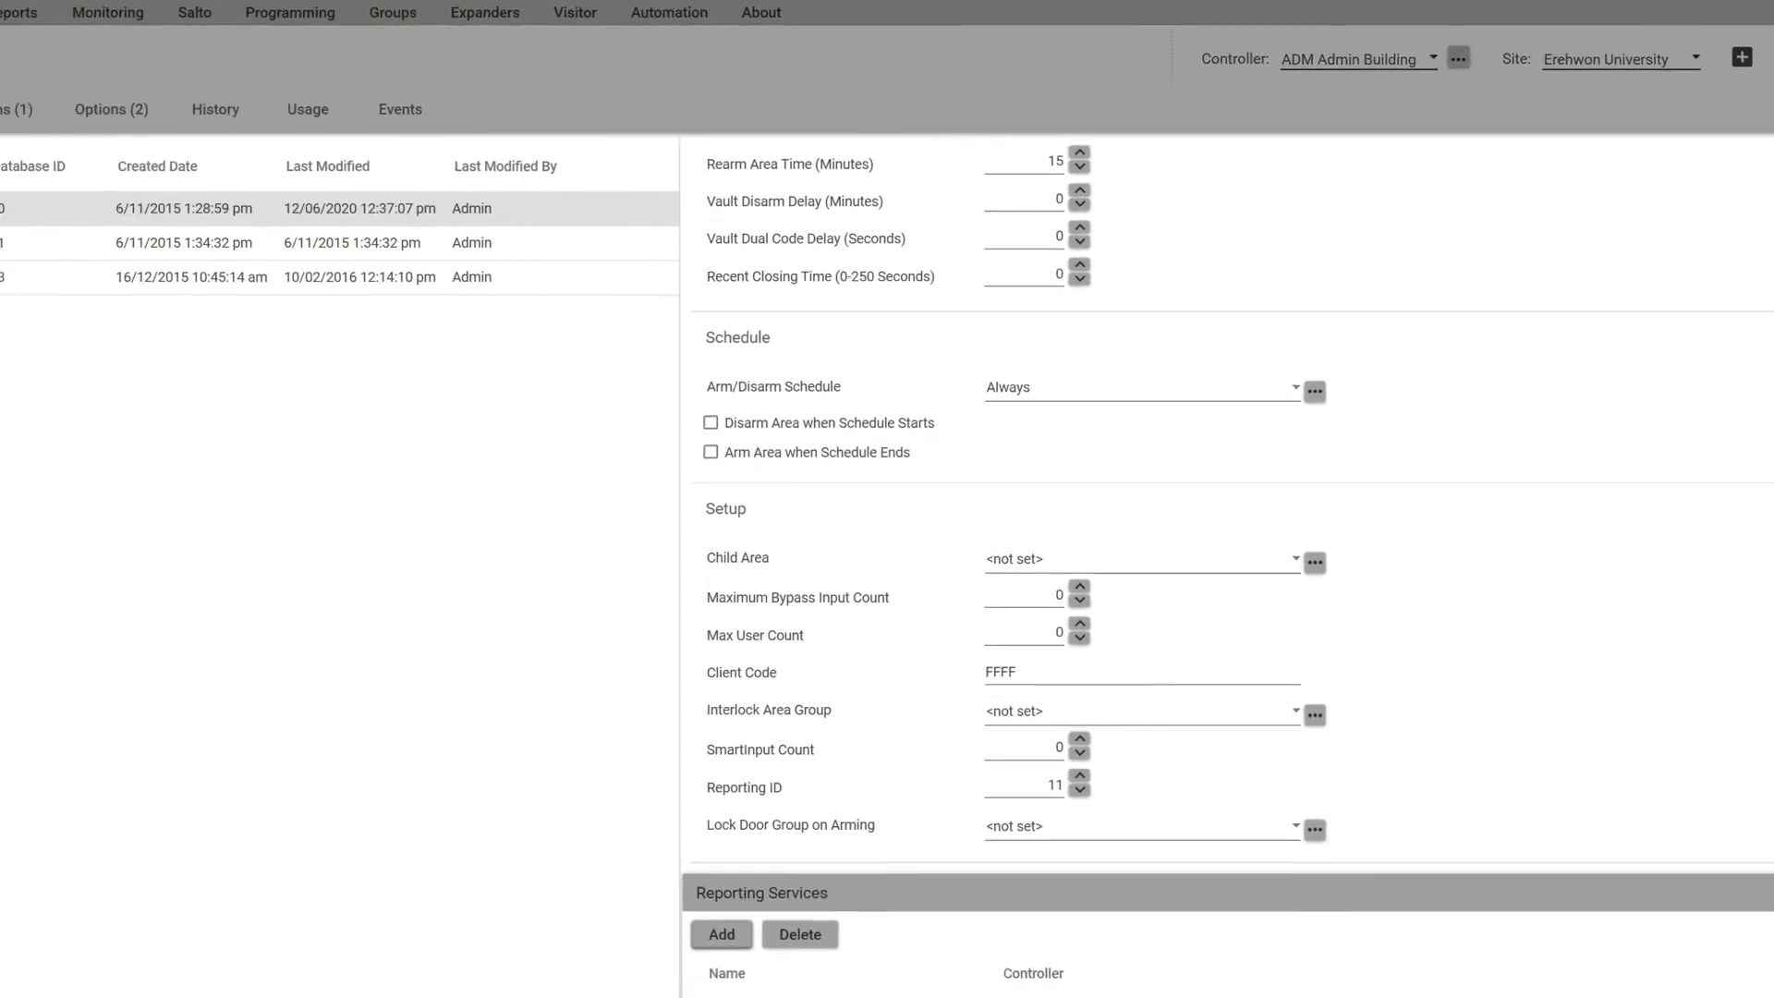
# Step: Start the ADM ReportIP - Central Station service from the Services list
pyautogui.click(632, 15)
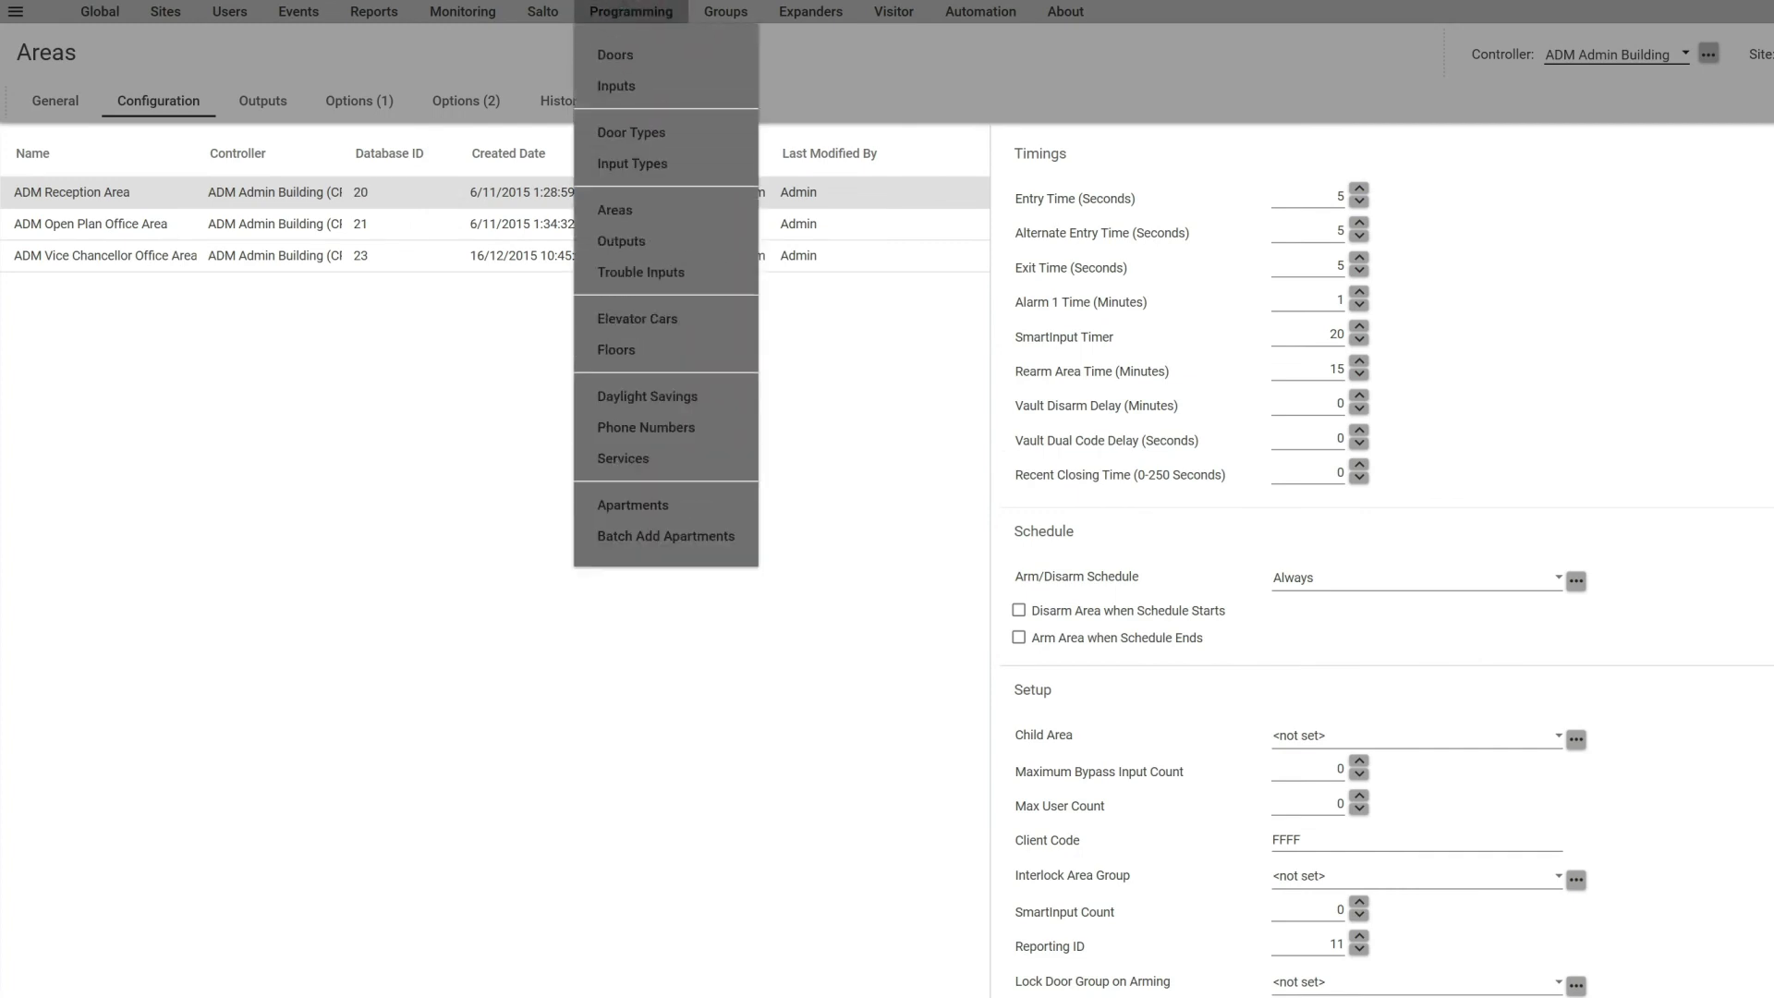
pyautogui.click(624, 459)
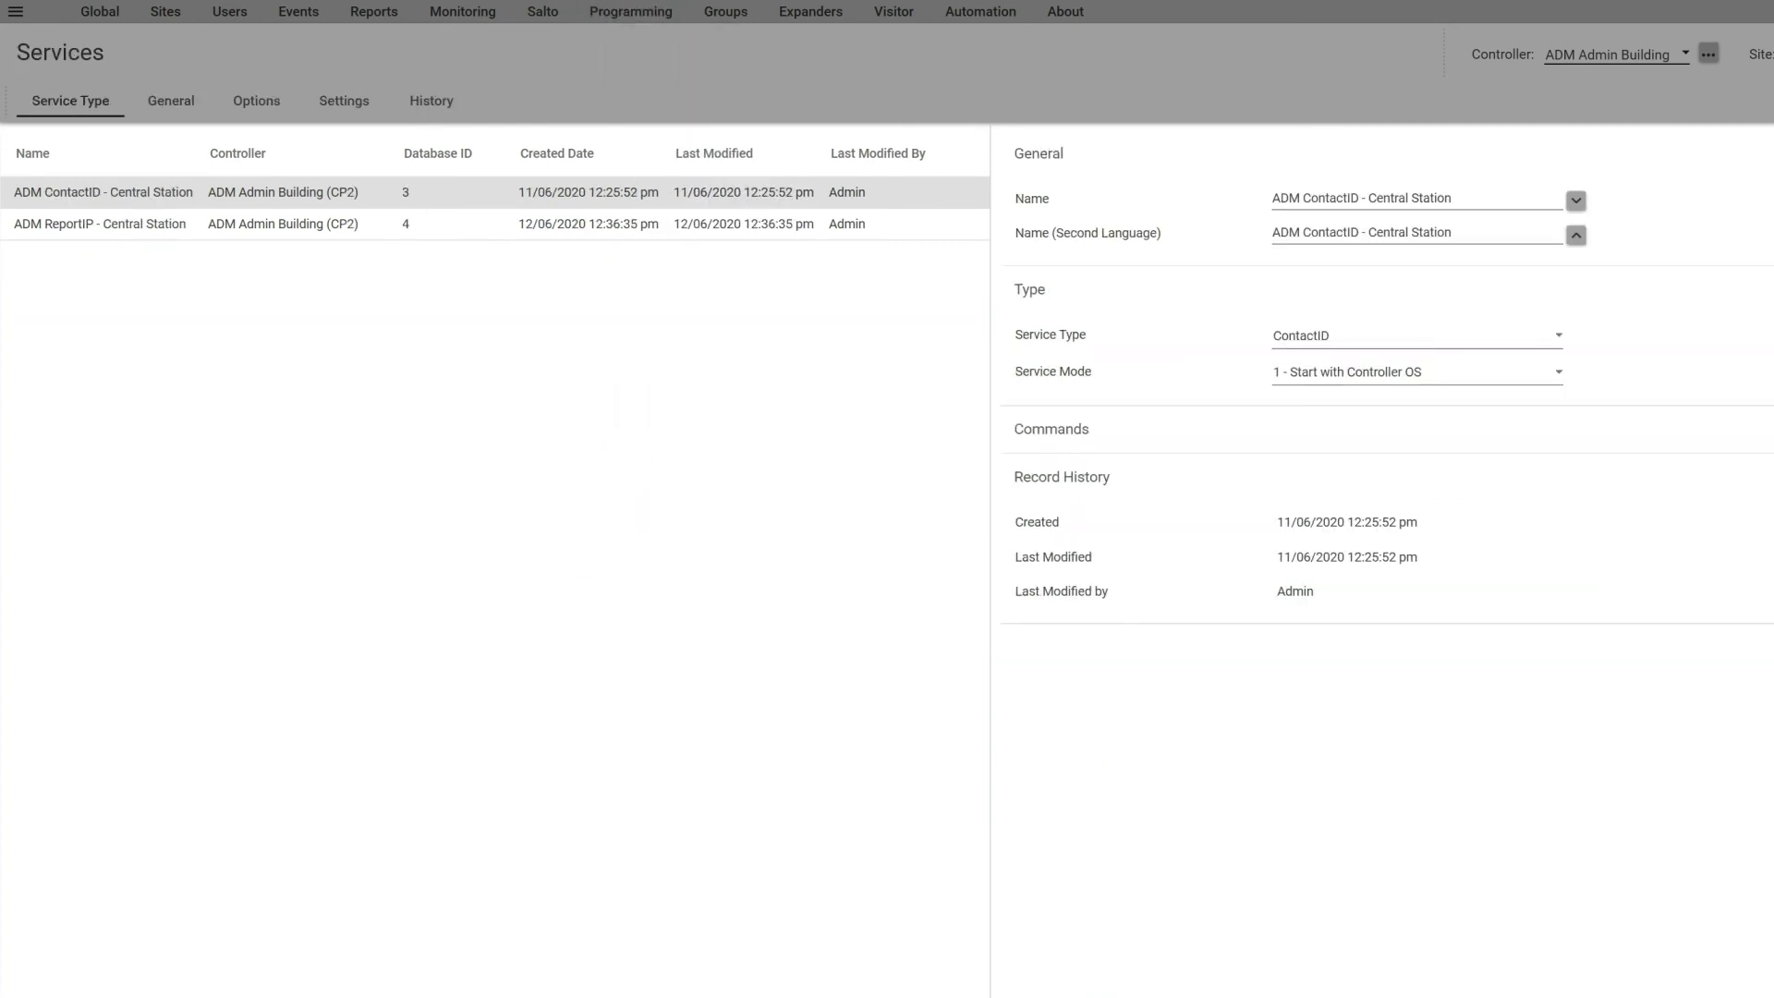
pyautogui.click(115, 224)
pyautogui.rightClick(115, 223)
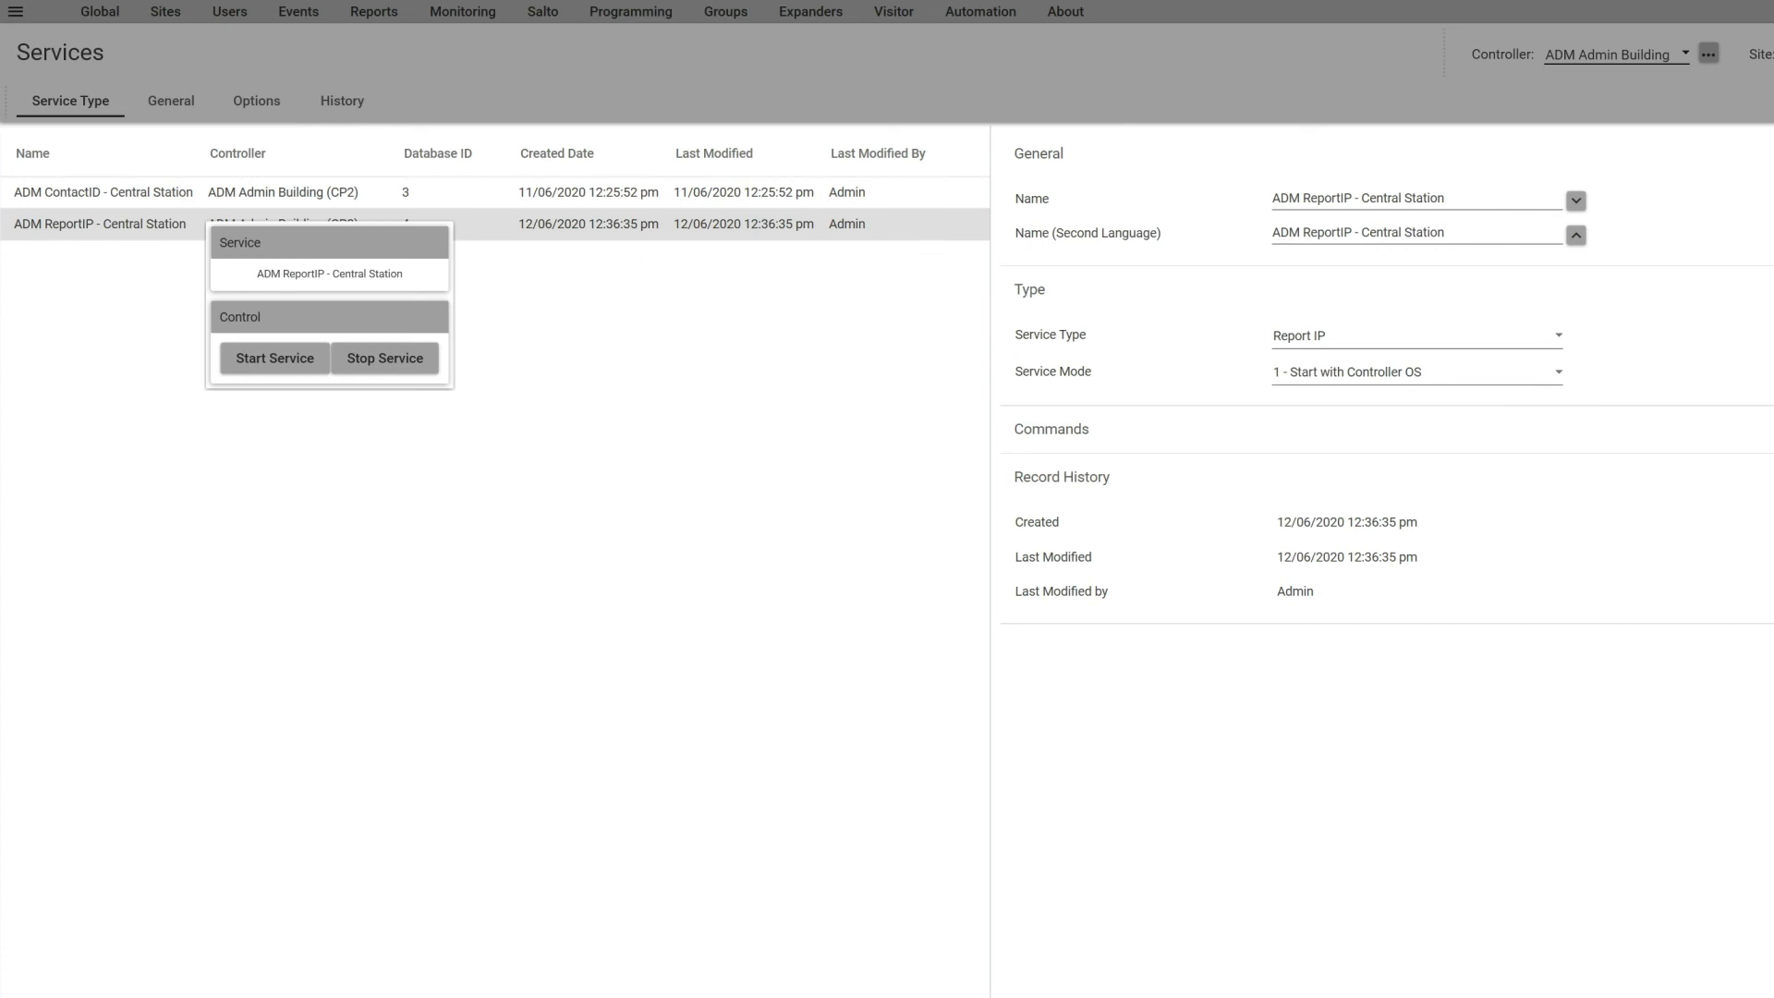
pyautogui.click(272, 358)
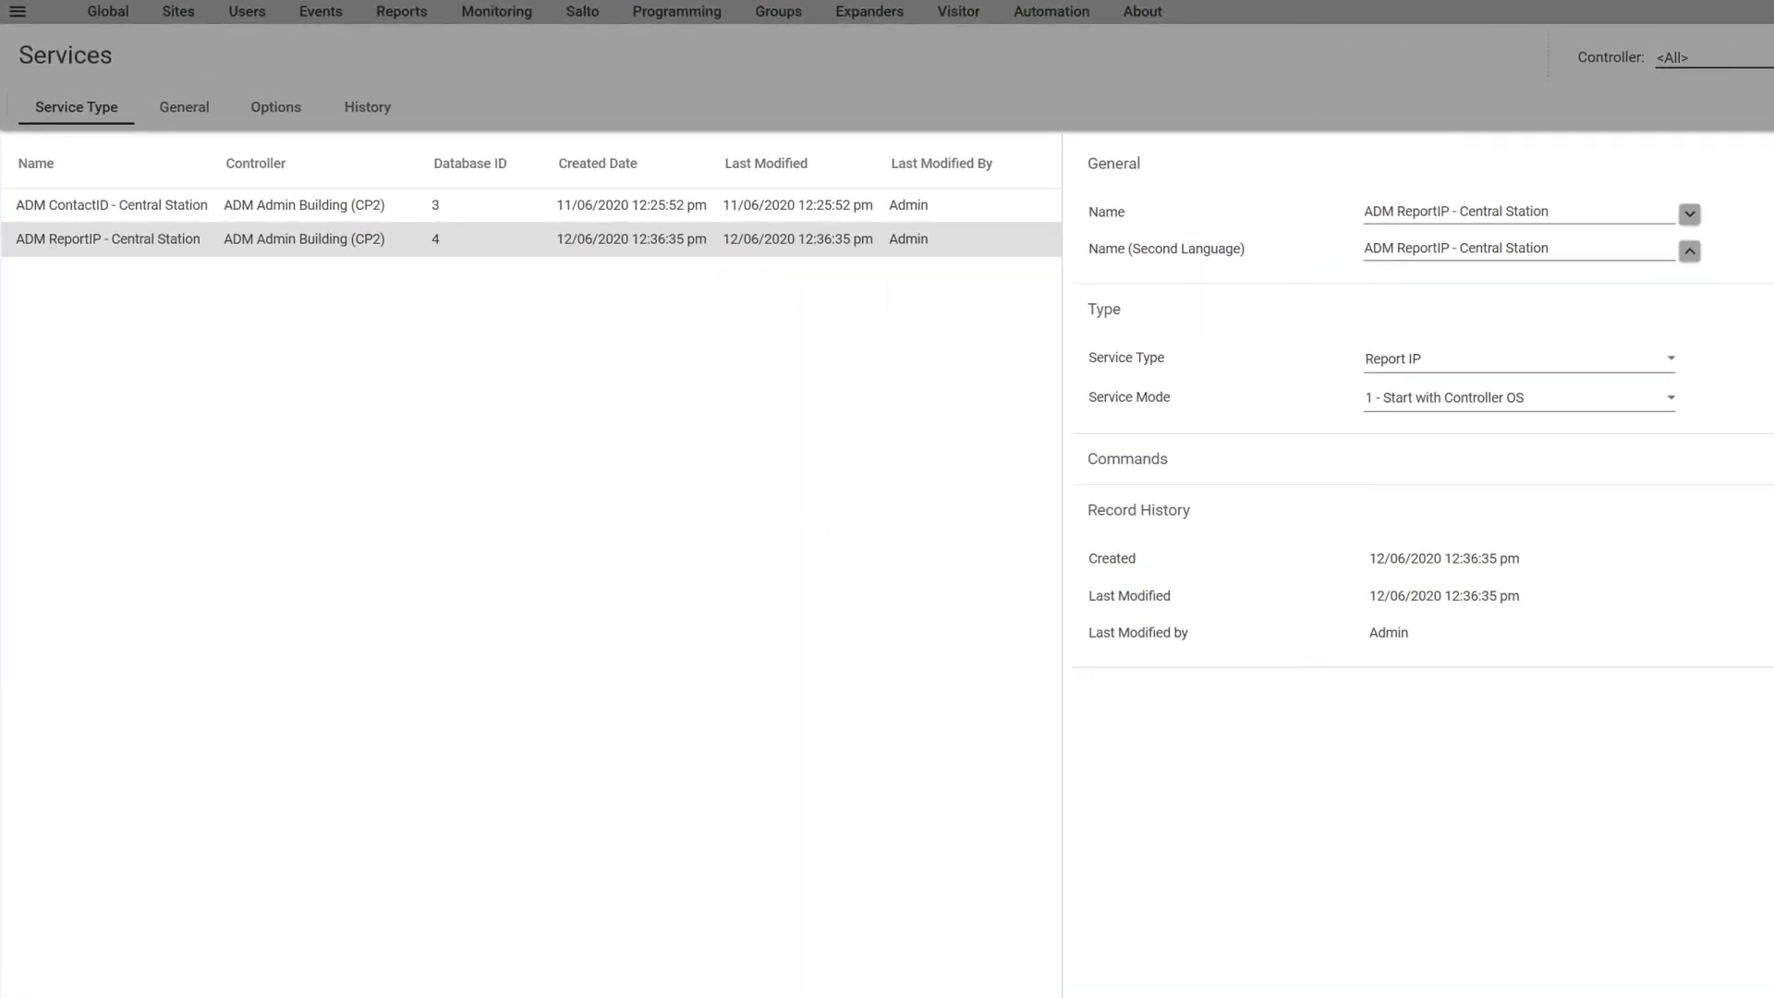
# Step: Open the Central Station Report map generator with ADM ContactID - Central Station as reporting service
pyautogui.click(401, 11)
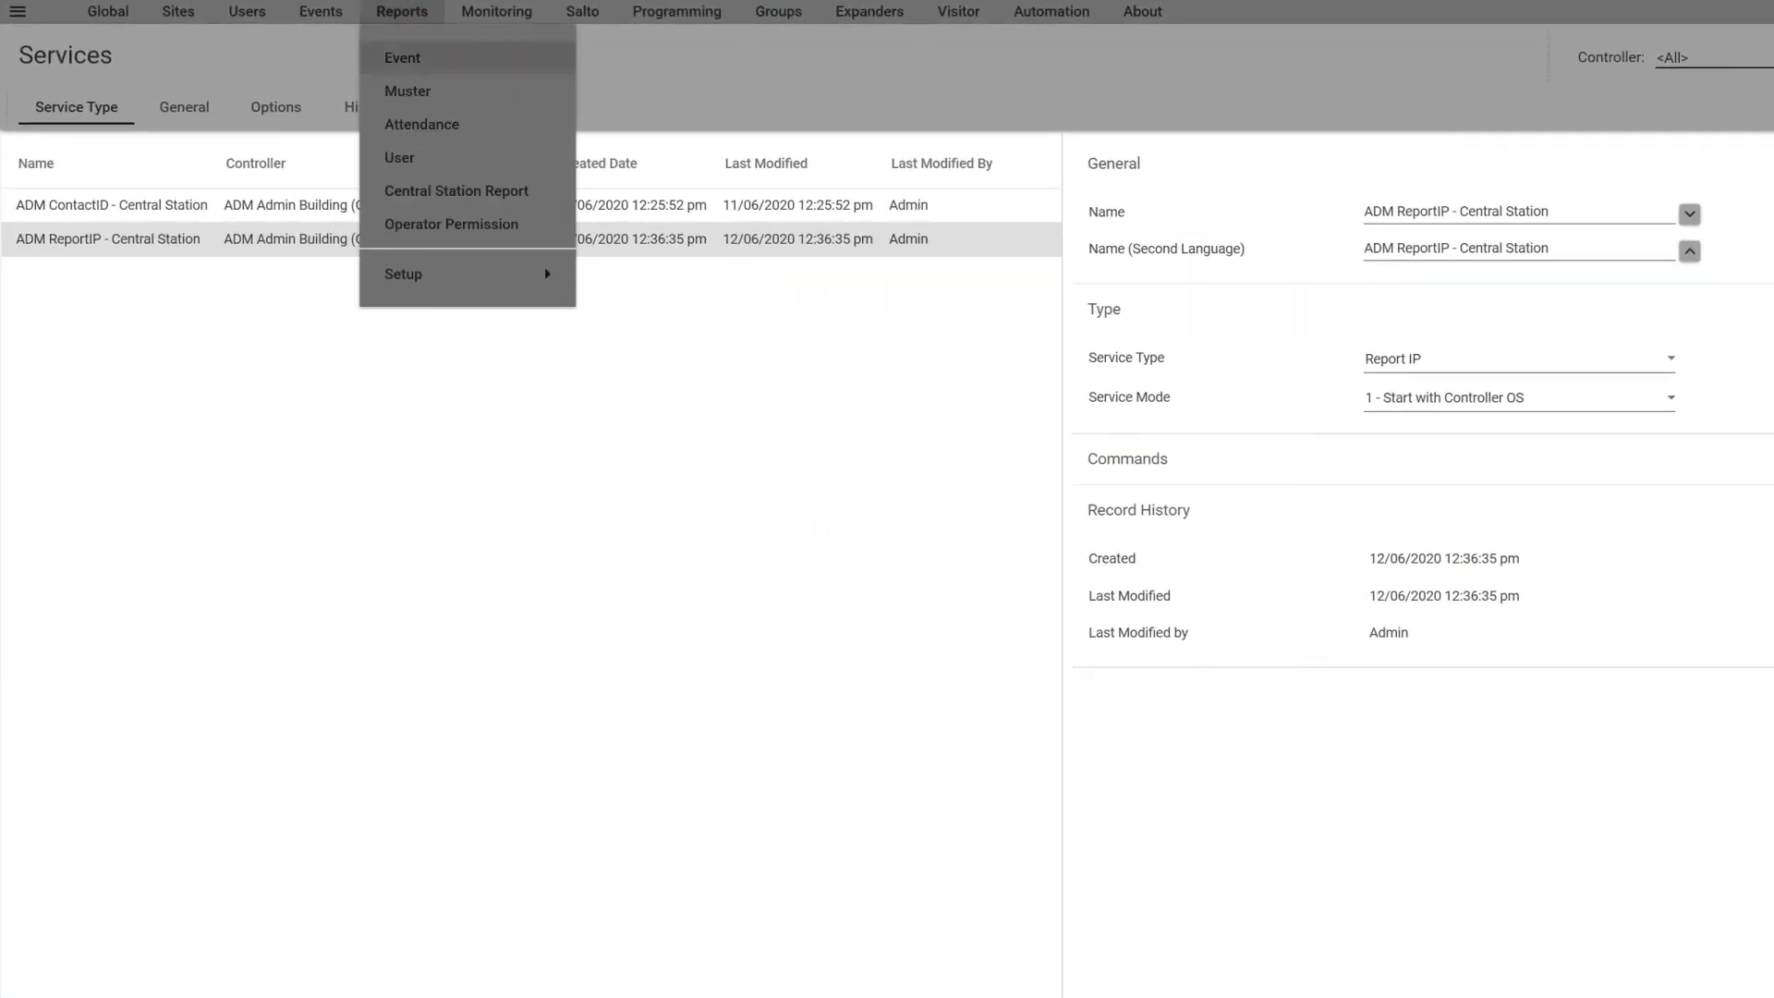
pyautogui.click(457, 191)
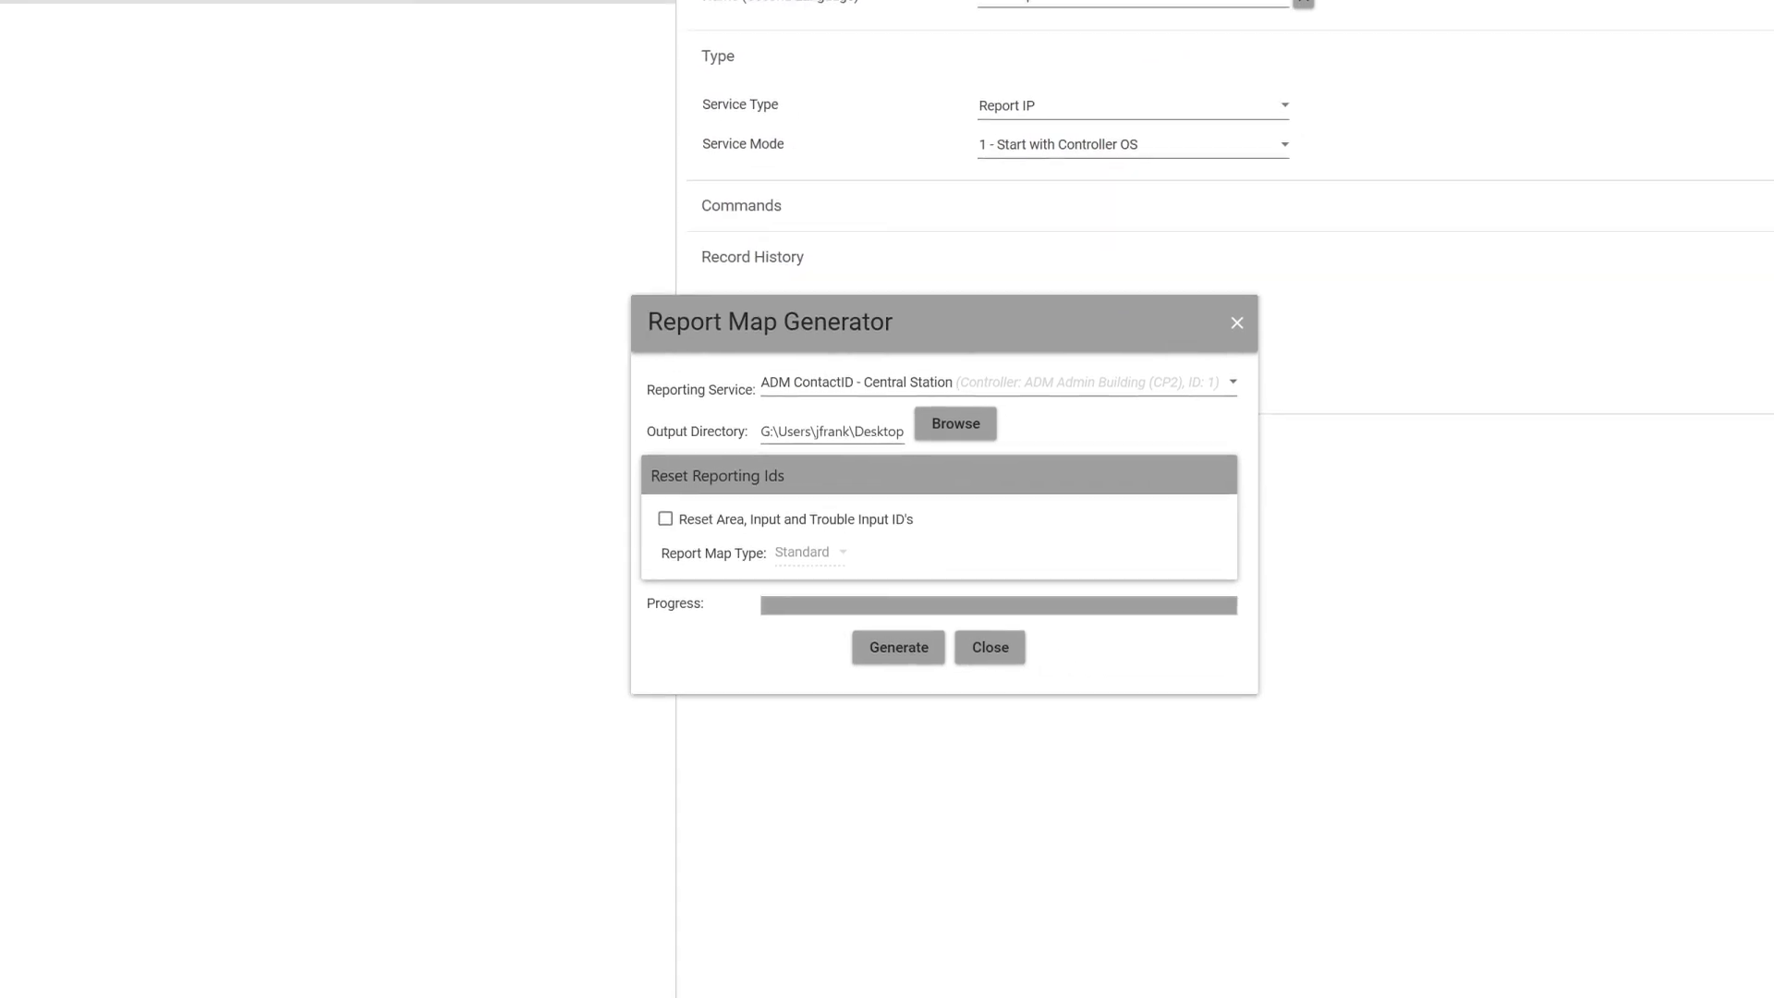
pyautogui.click(1233, 382)
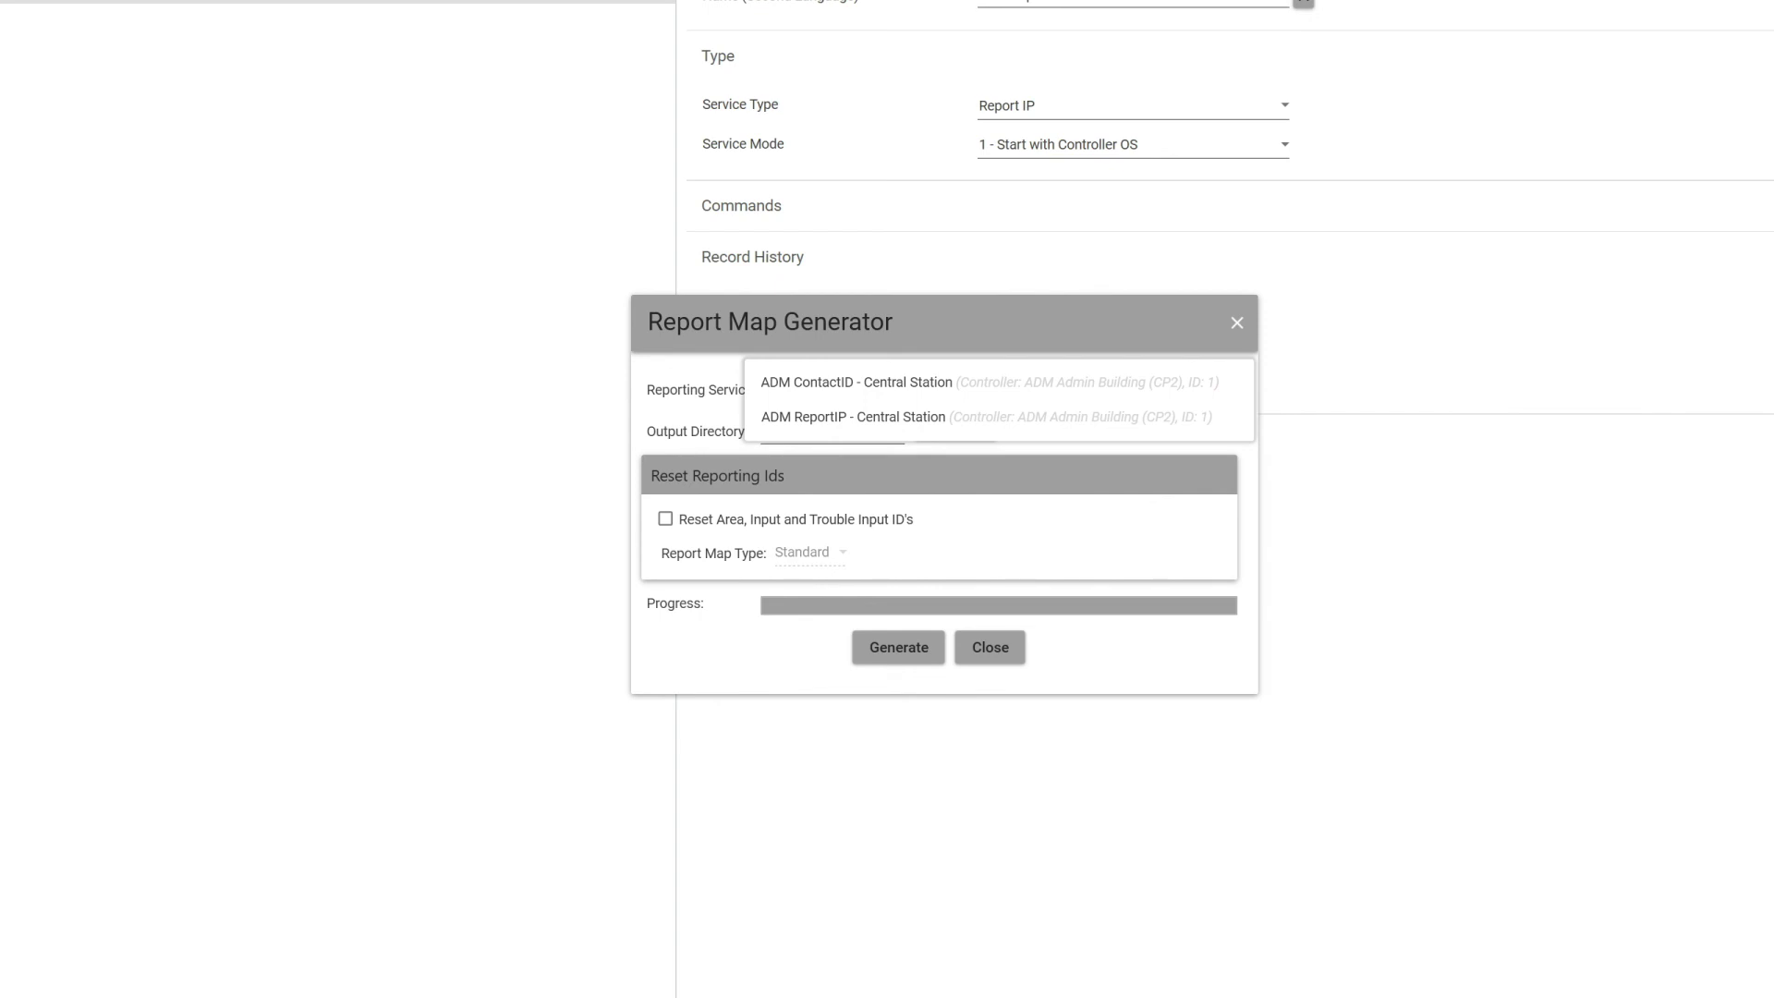
pyautogui.click(857, 382)
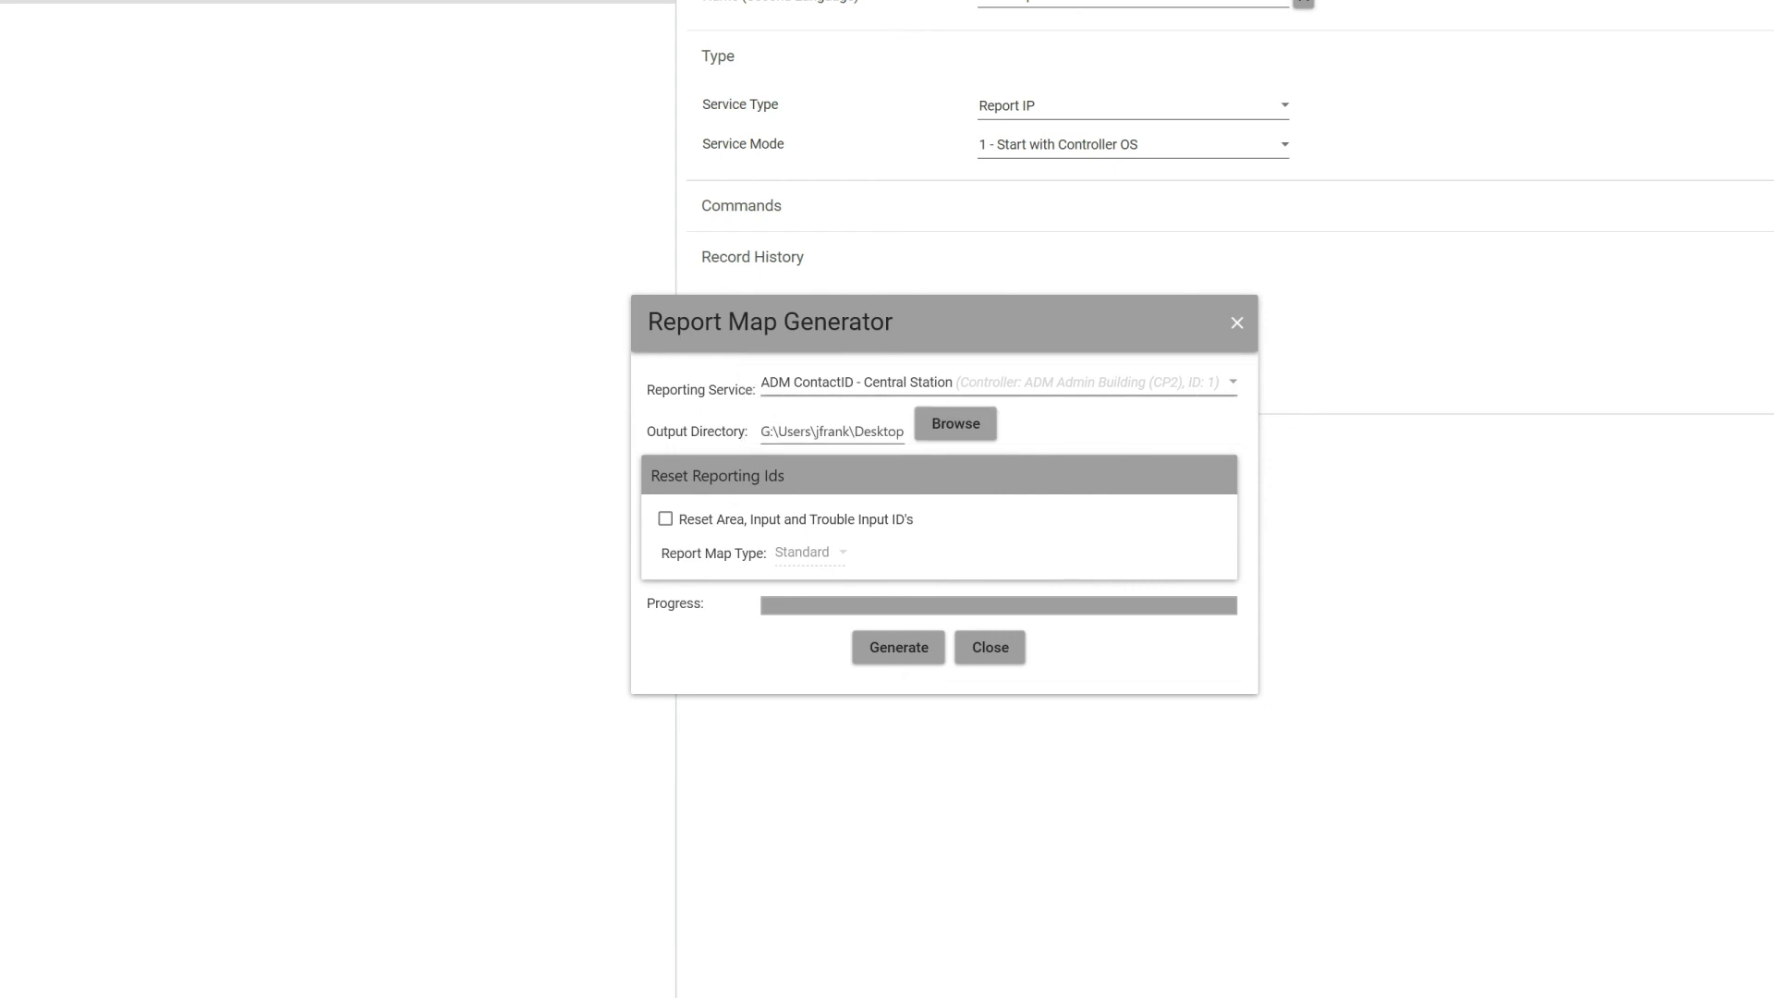
# Step: Generate the ContactID report map to the Desktop and open the resulting HTML file
pyautogui.click(956, 423)
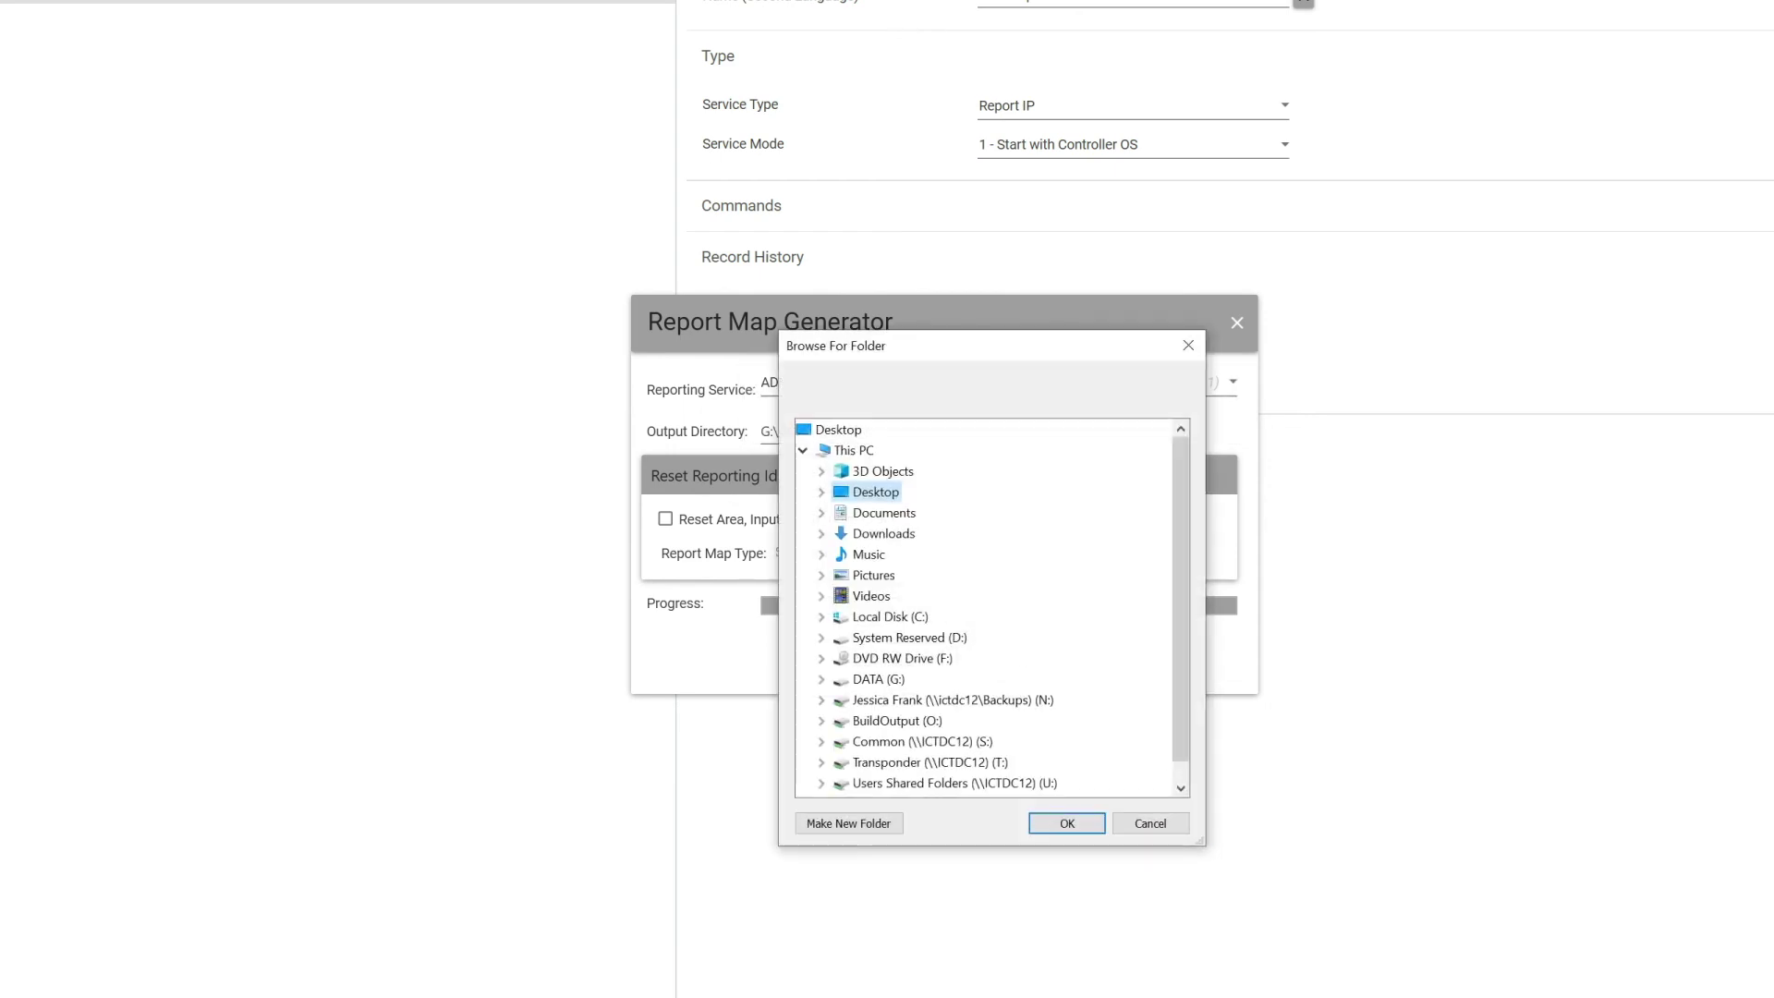
pyautogui.click(1067, 824)
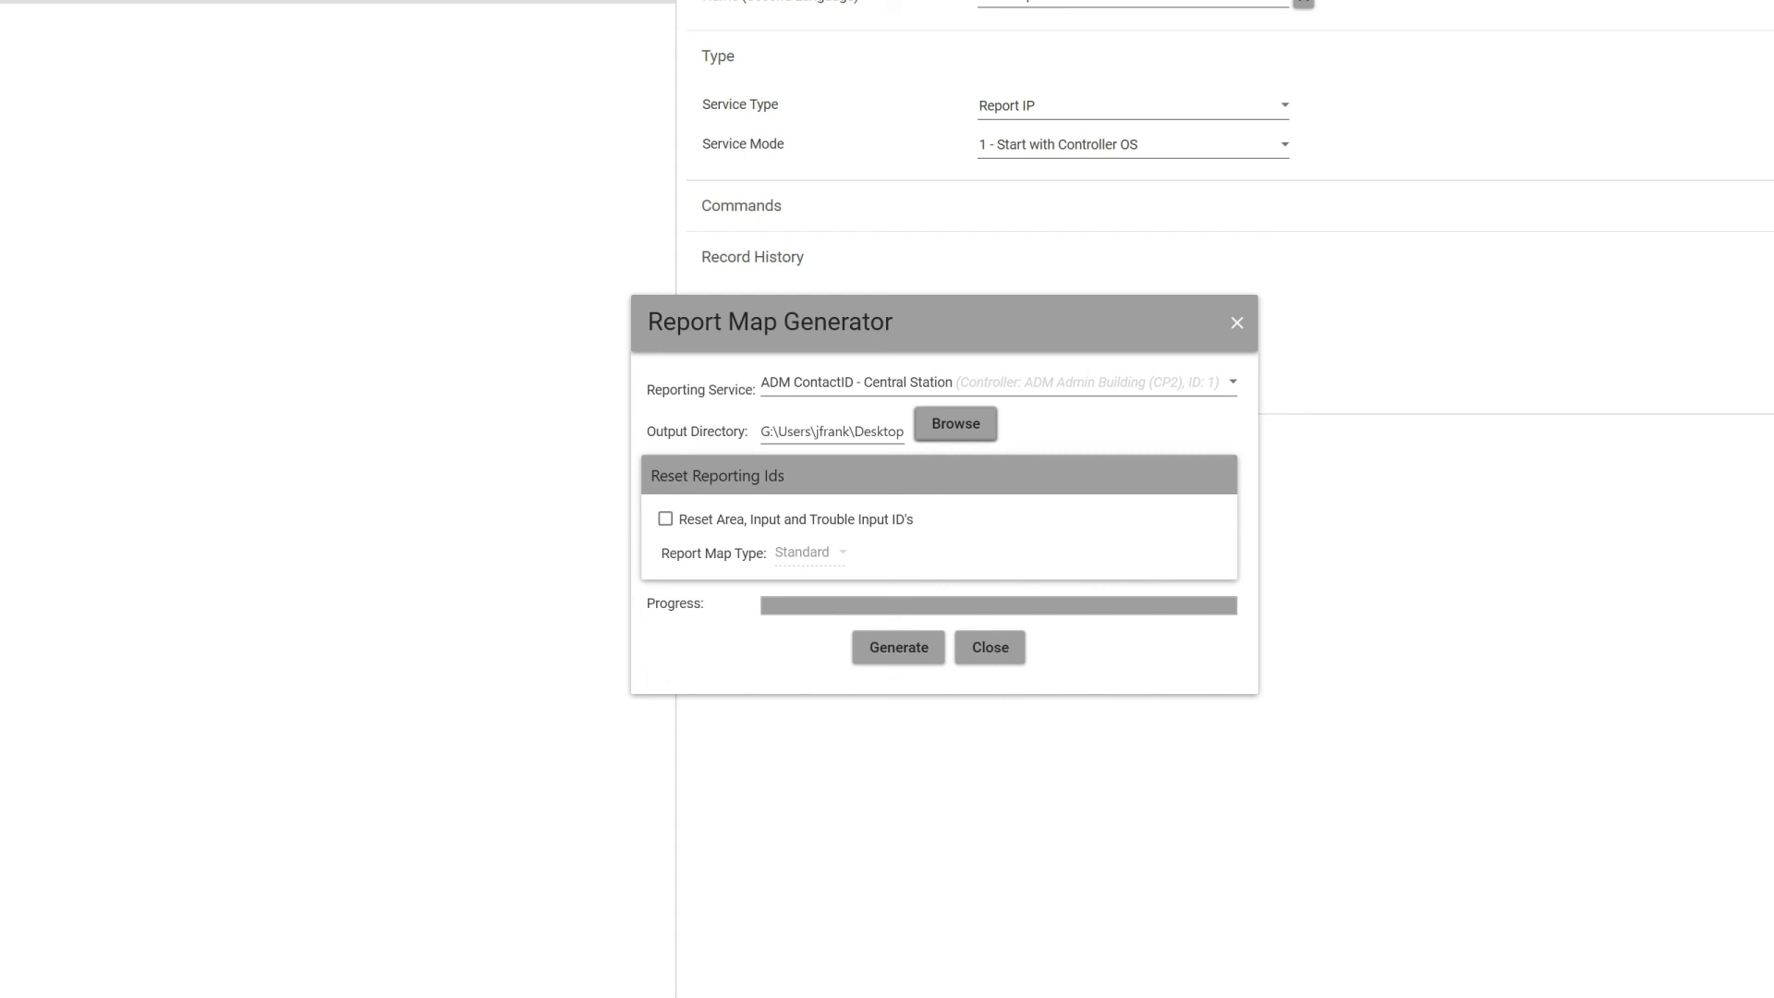
pyautogui.click(899, 646)
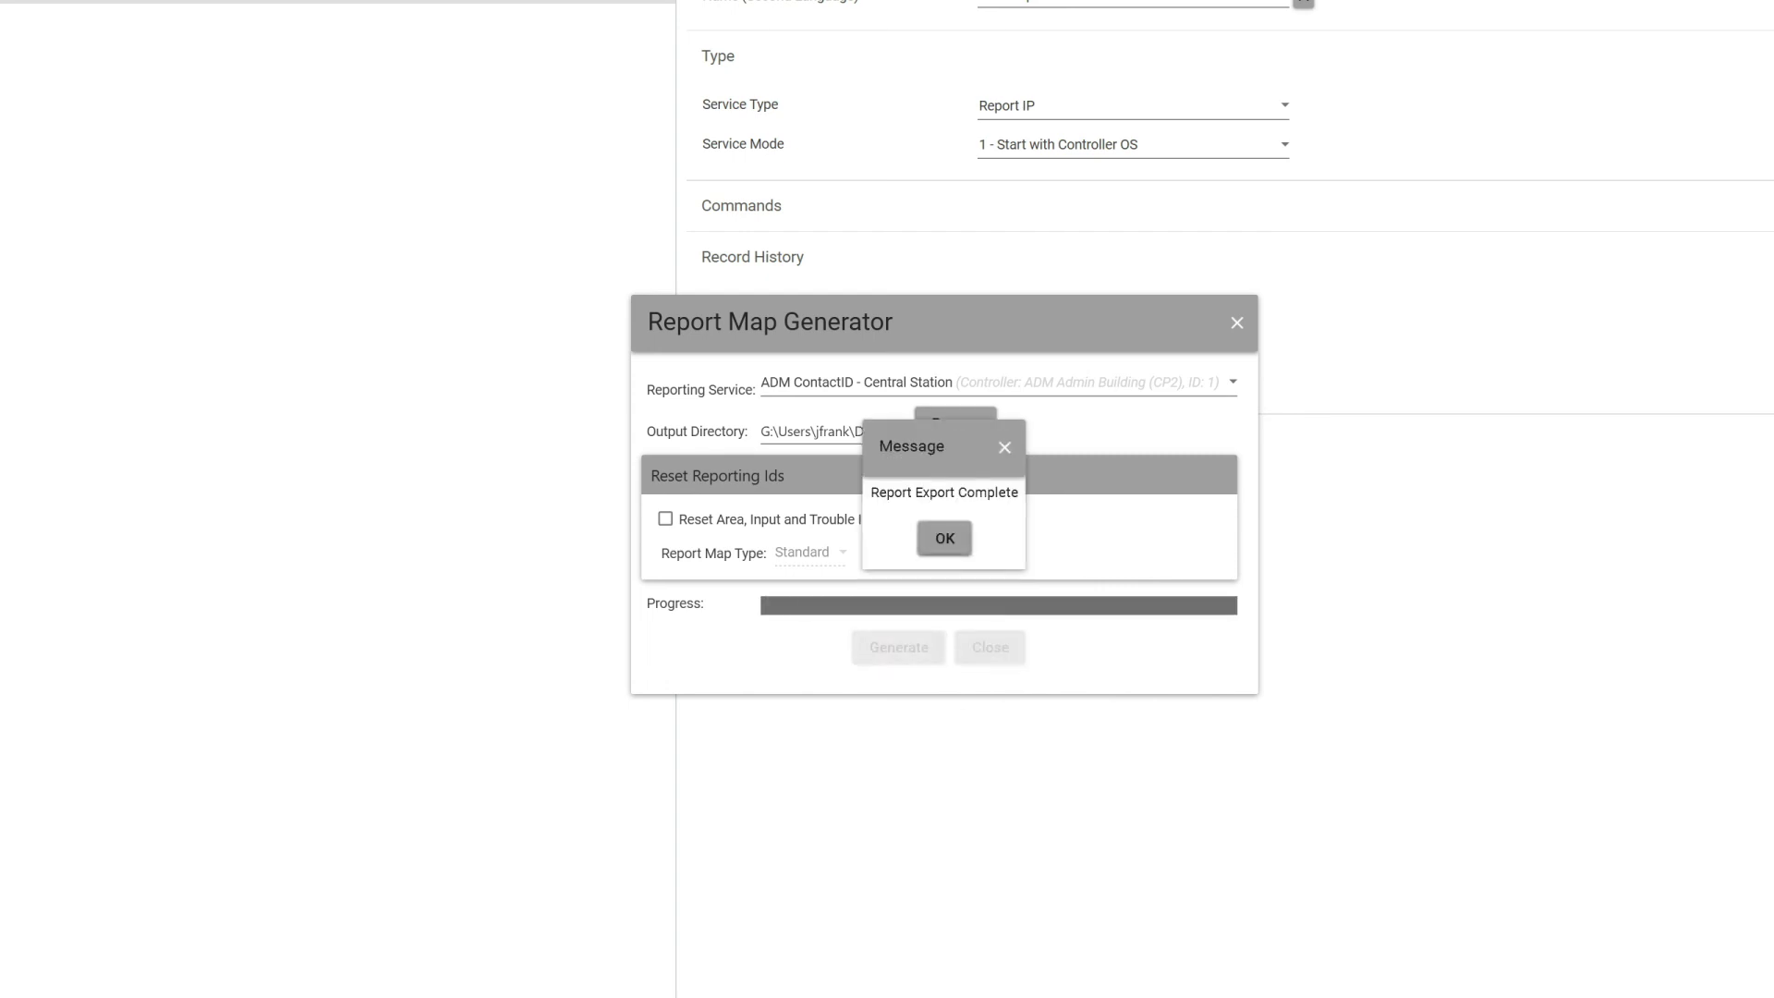
pyautogui.click(945, 538)
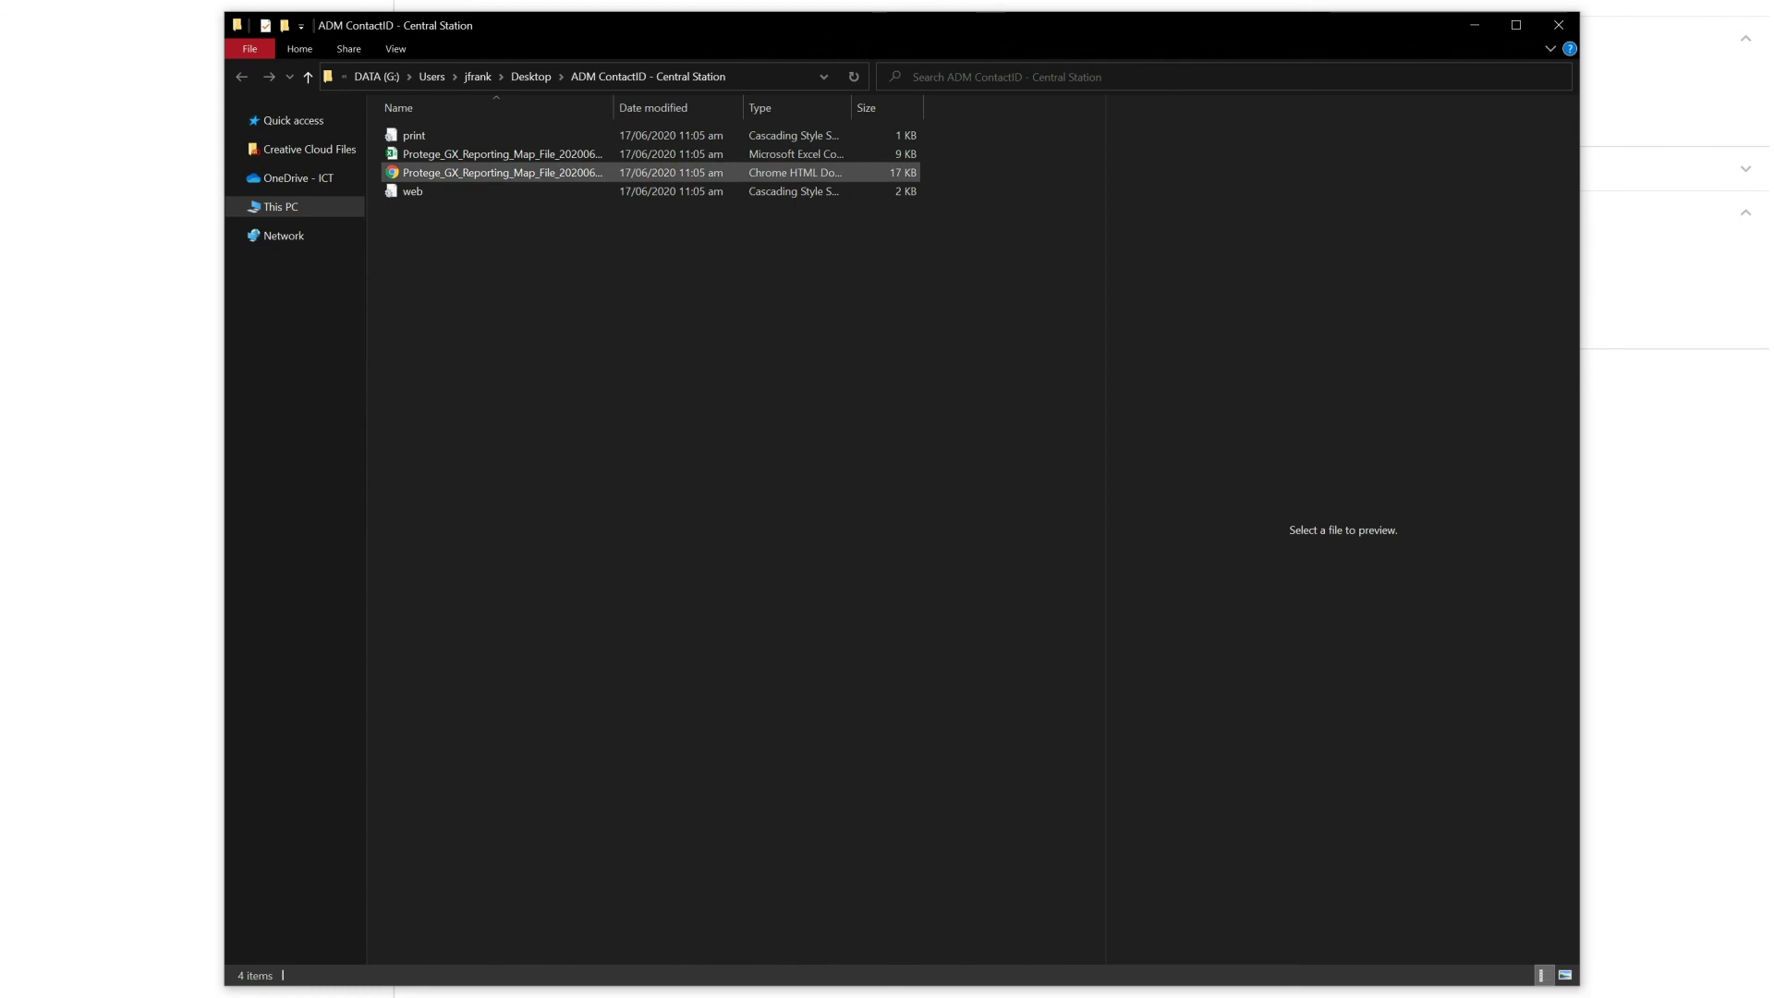
pyautogui.doubleClick(494, 173)
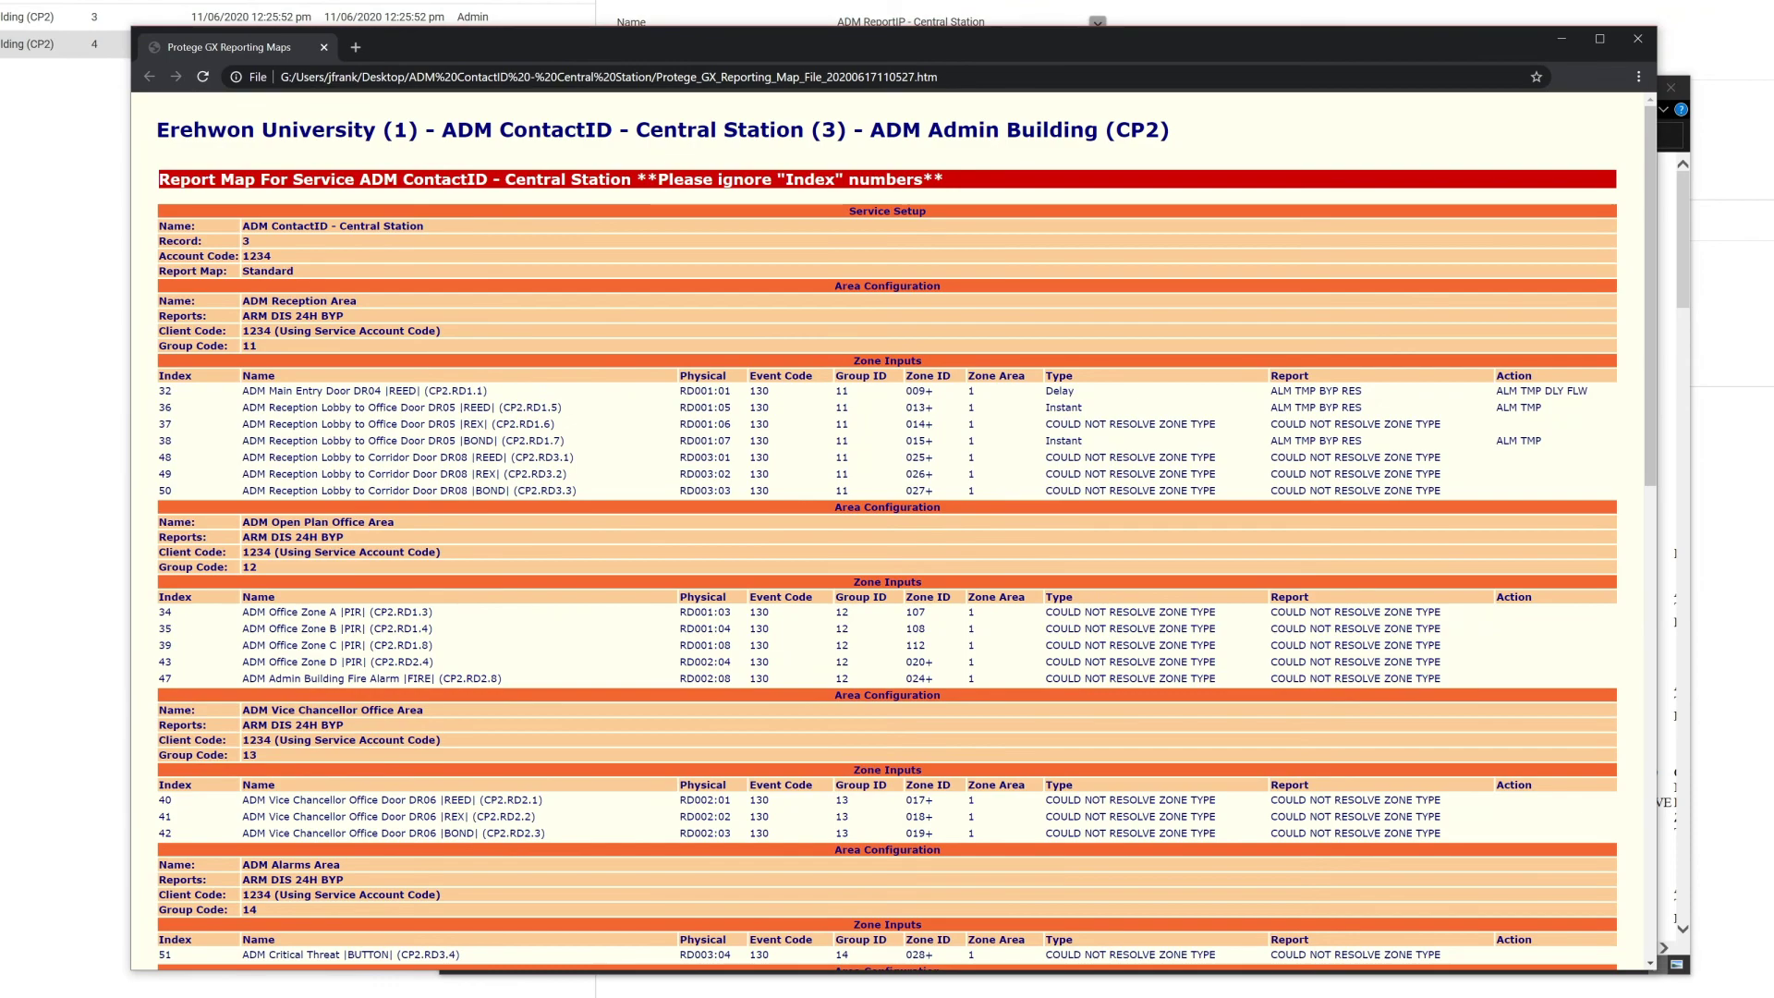
pyautogui.scroll(-6, 887, 532)
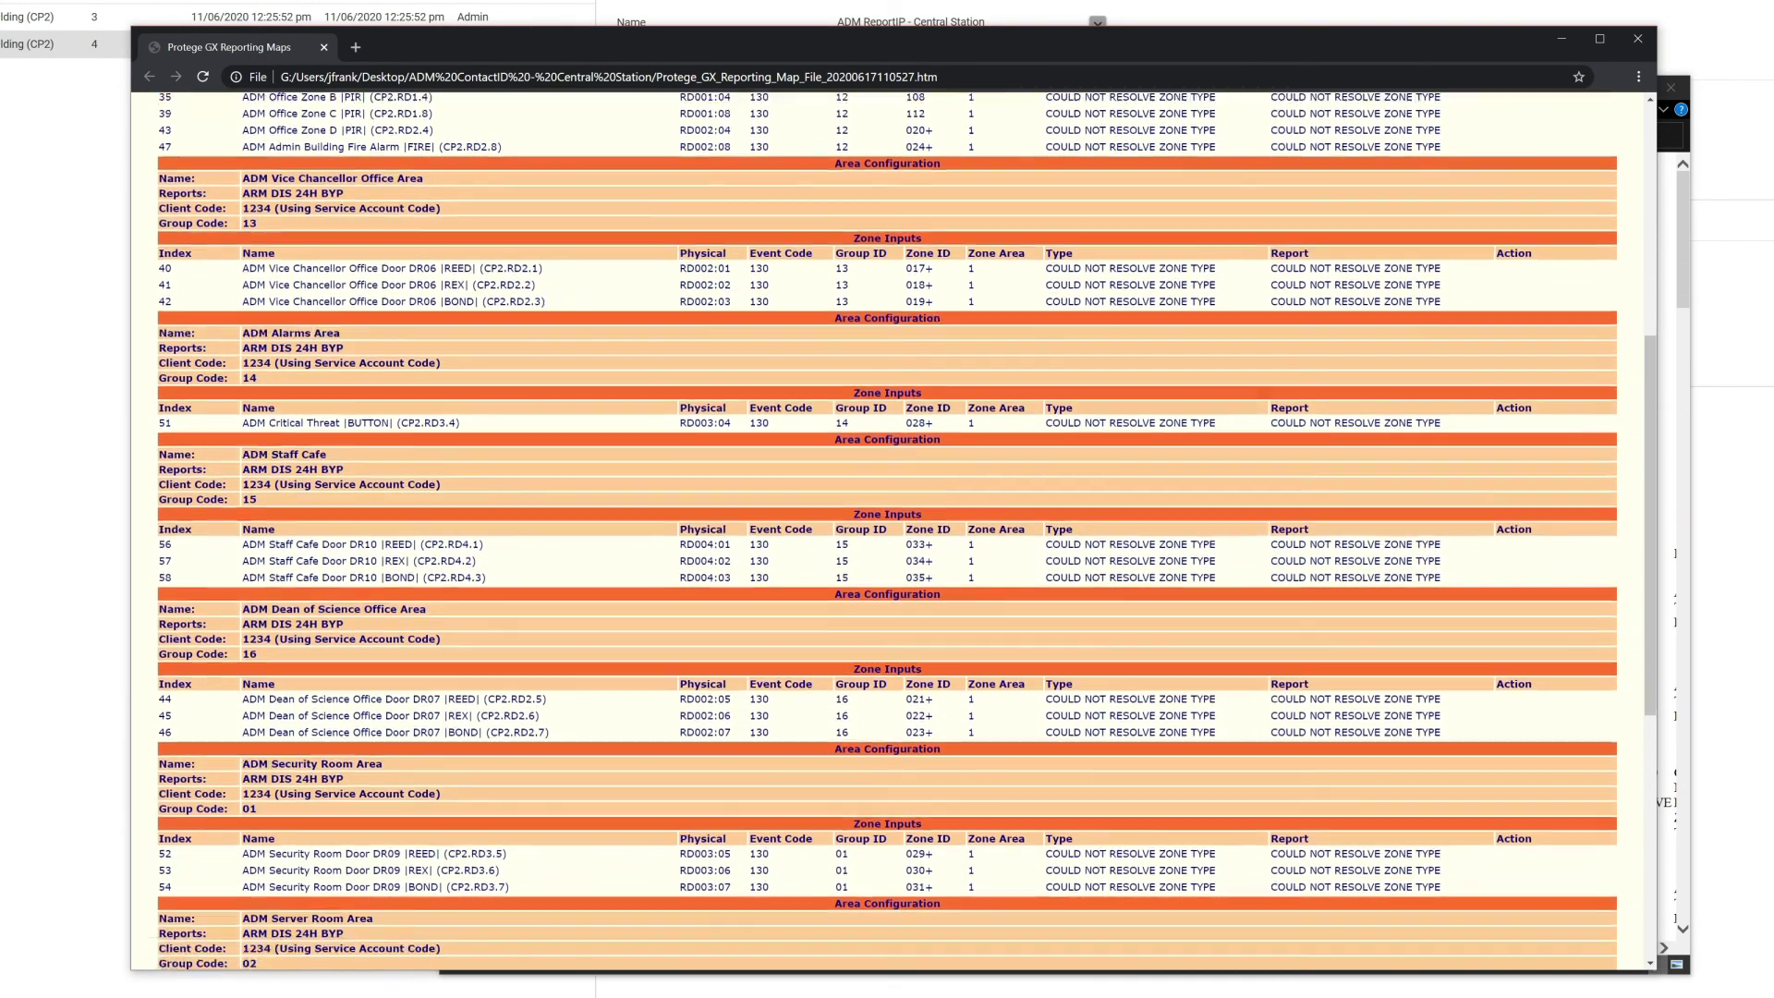
pyautogui.scroll(-6, 887, 531)
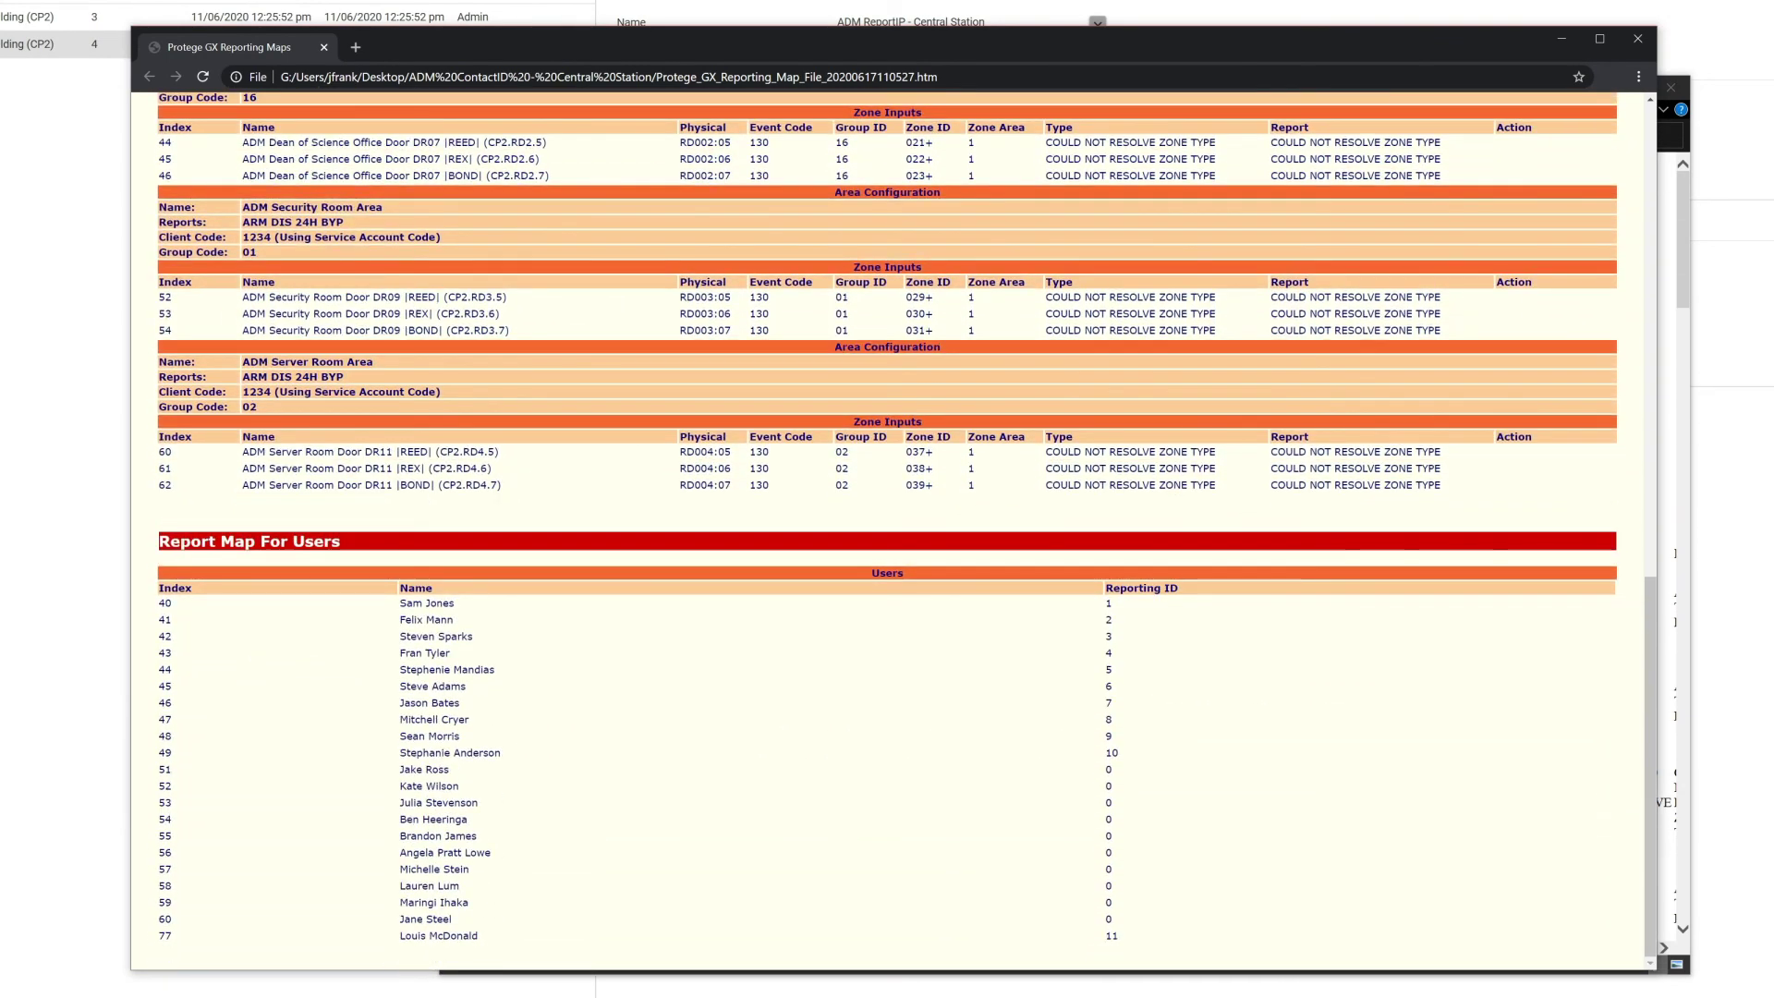
pyautogui.scroll(20, 887, 531)
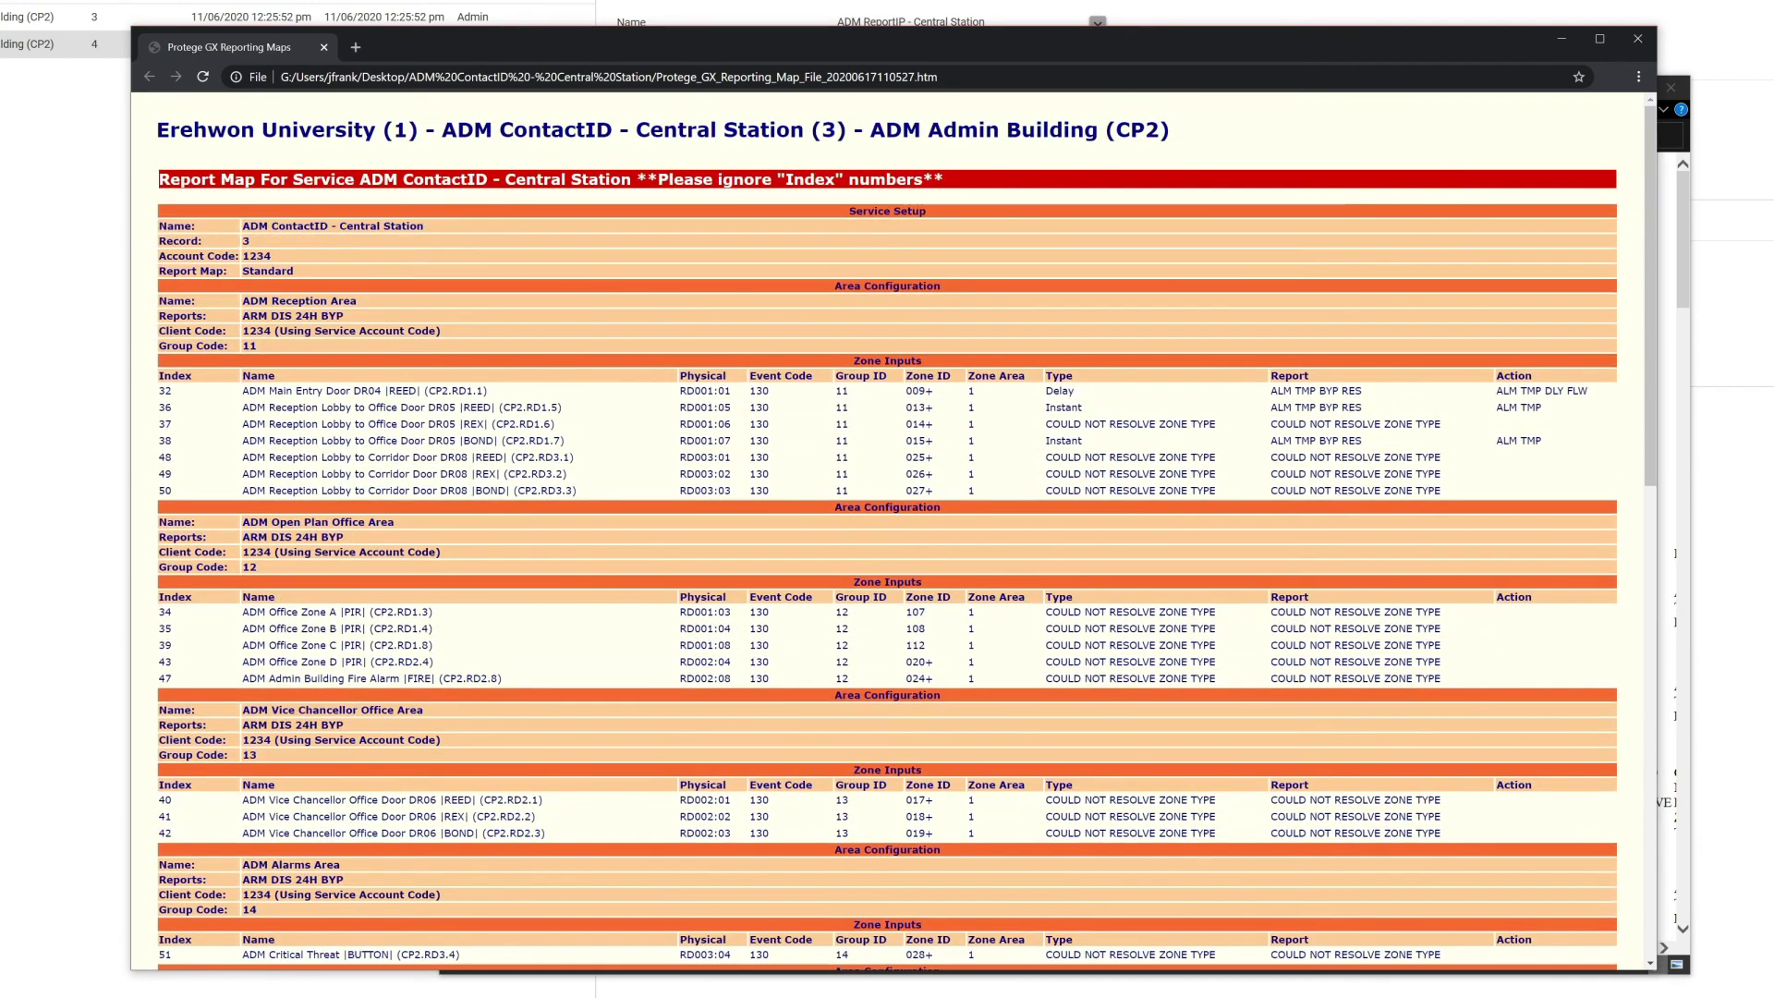